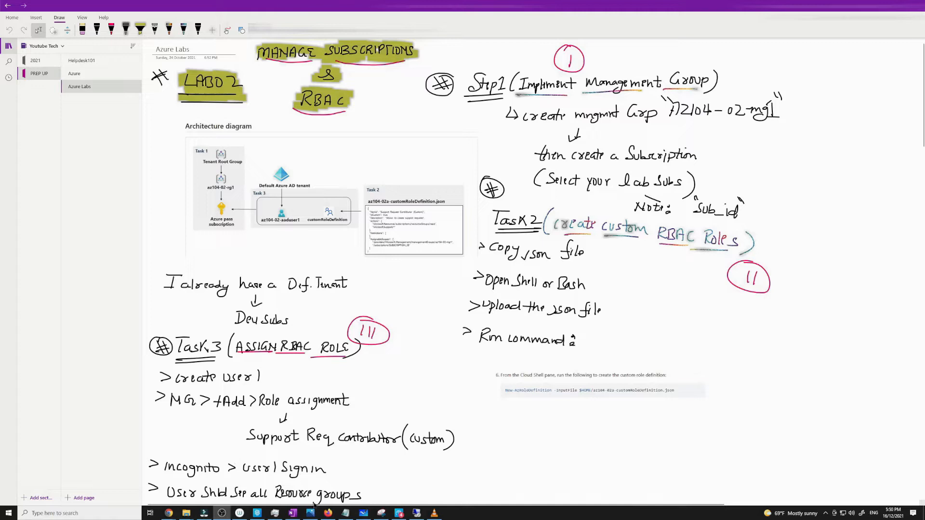
- Switch to the GitHub lab page in Firefox and review the Lab 02a title and introduction
click(329, 513)
scroll(178, 314, up, 7)
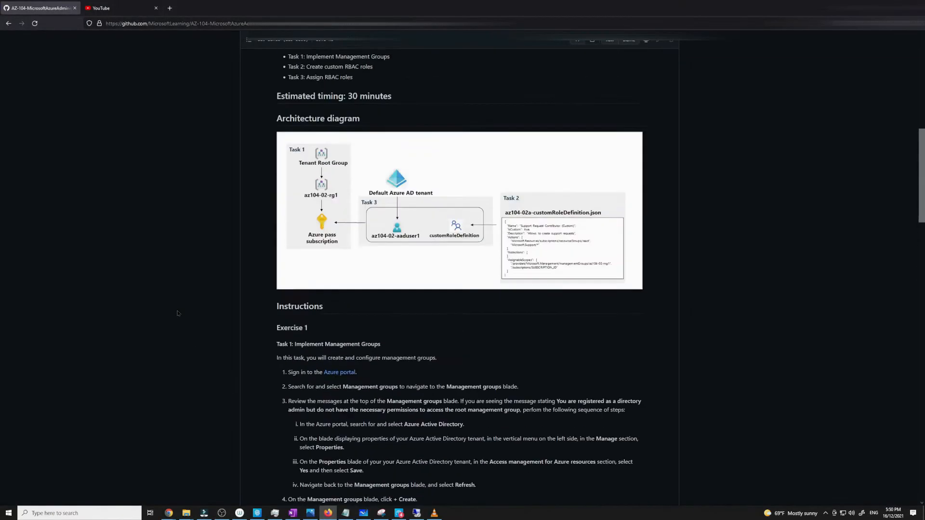
scroll(177, 313, up, 10)
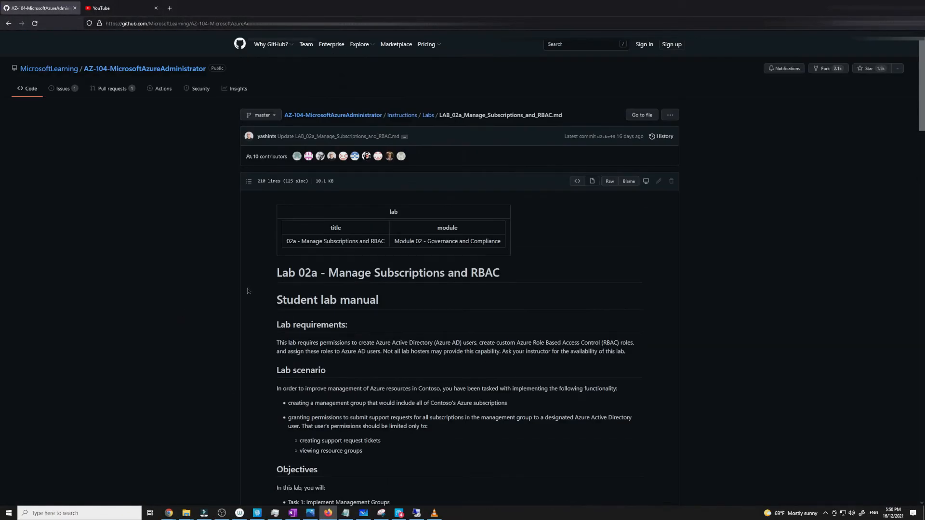
drag(282, 272, 311, 272)
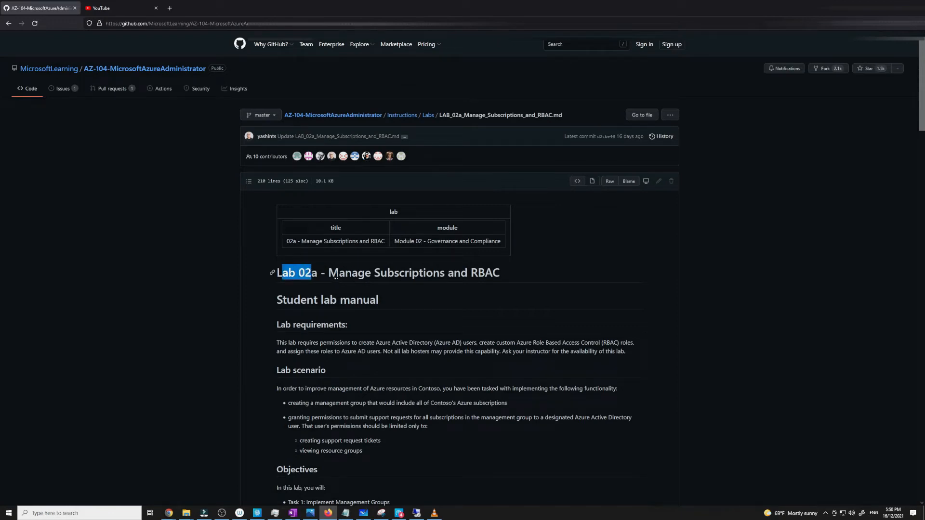
double_click(473, 273)
scroll(175, 305, down, 1)
scroll(176, 305, down, 4)
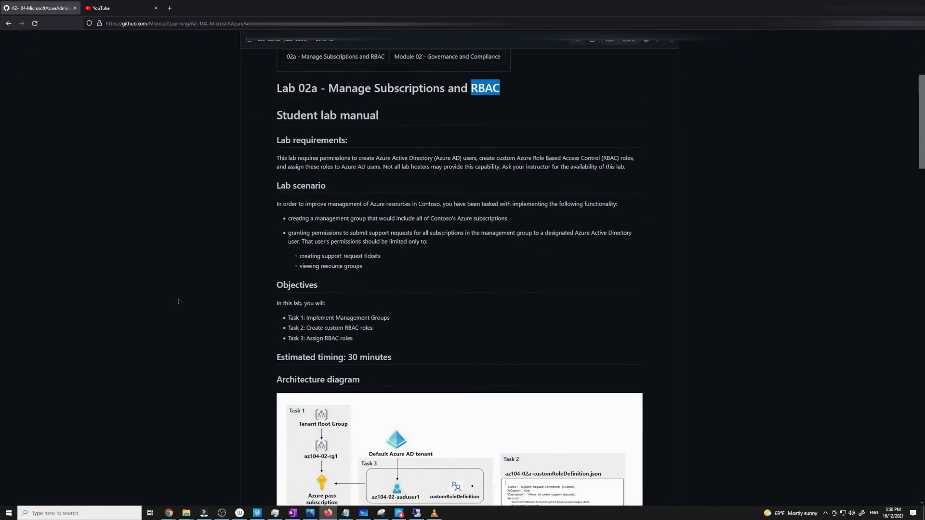
- Read the three tasks listed under the lab's Objectives, picking out the custom RBAC roles and role assignment tasks
drag(288, 318, 365, 347)
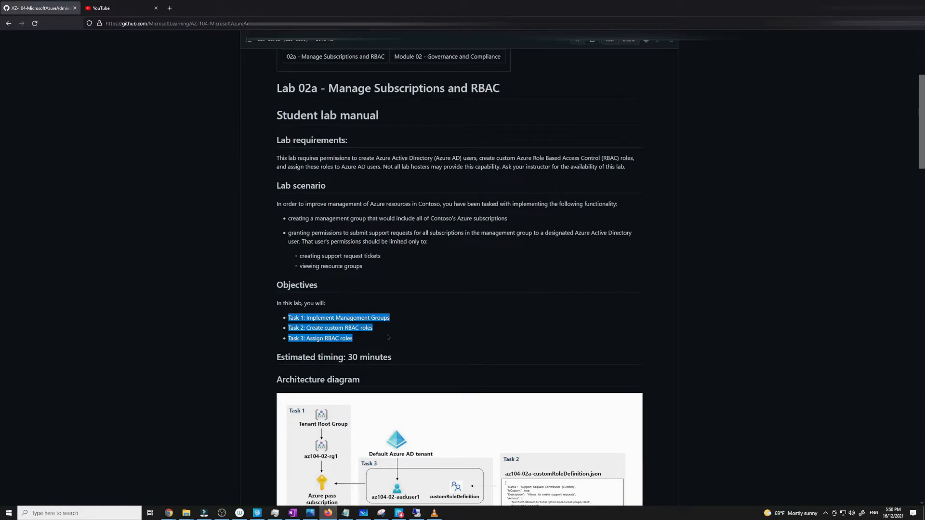
click(343, 326)
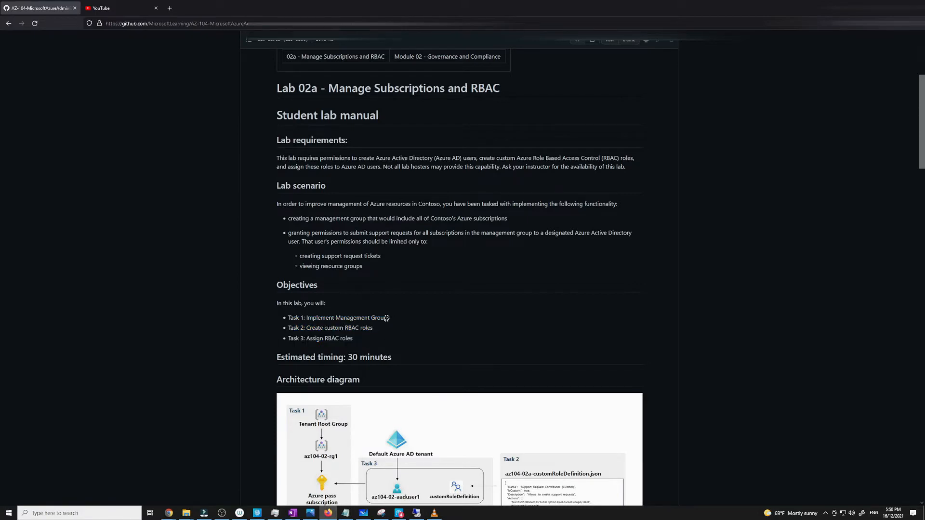
drag(307, 328, 380, 334)
click(332, 345)
drag(307, 339, 356, 345)
click(378, 344)
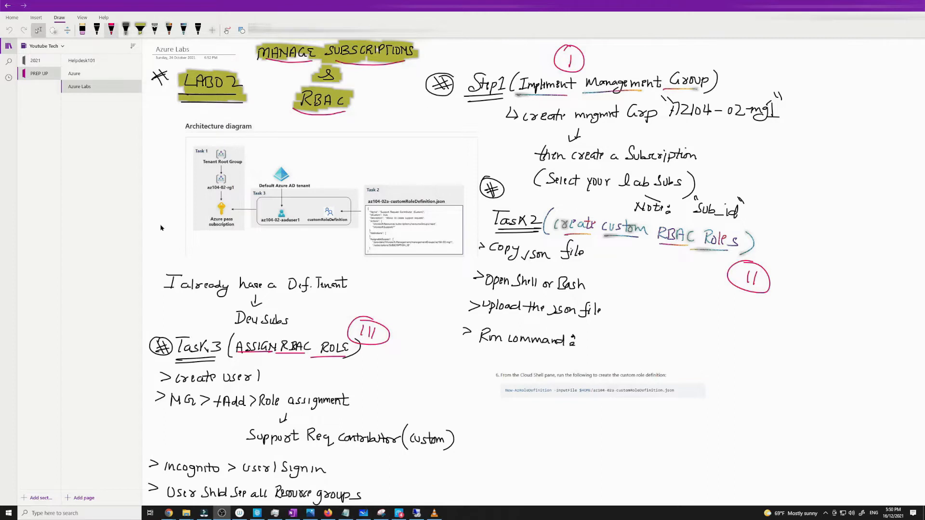
- Circle the Task 2 and Task 3 headings in the OneNote Azure Labs page with the multicoloured pen
click(169, 30)
mouse_move(522, 201)
mouse_down()
mouse_move(516, 235)
mouse_move(530, 200)
mouse_up()
mouse_move(212, 330)
mouse_down()
mouse_move(186, 333)
mouse_move(205, 333)
mouse_up()
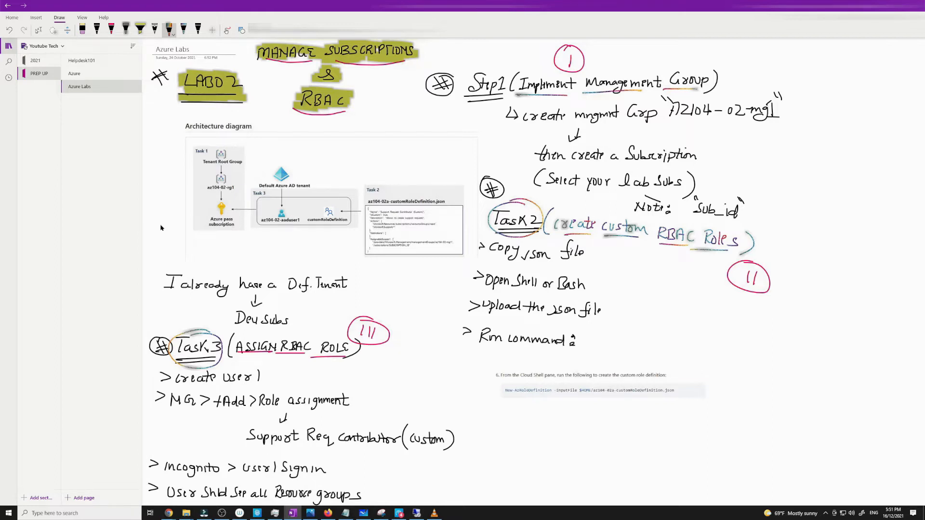
- Switch to the Firefox lab page and review the Task 1 instructions for implementing management groups
click(328, 513)
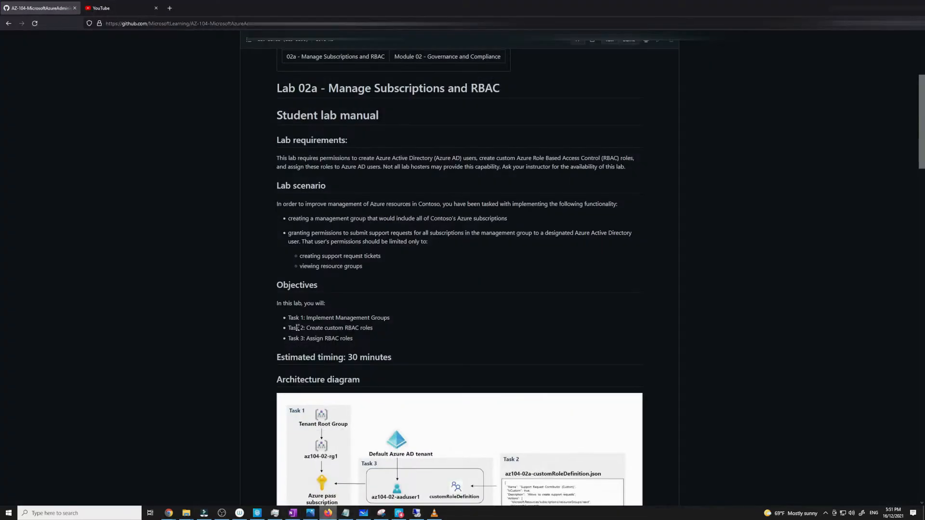
scroll(236, 281, down, 8)
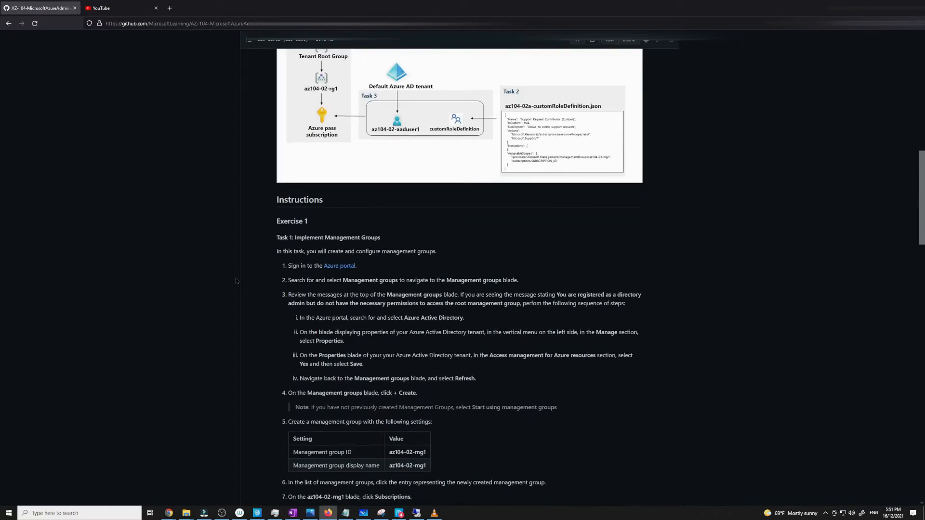
scroll(236, 281, down, 3)
drag(274, 126, 542, 403)
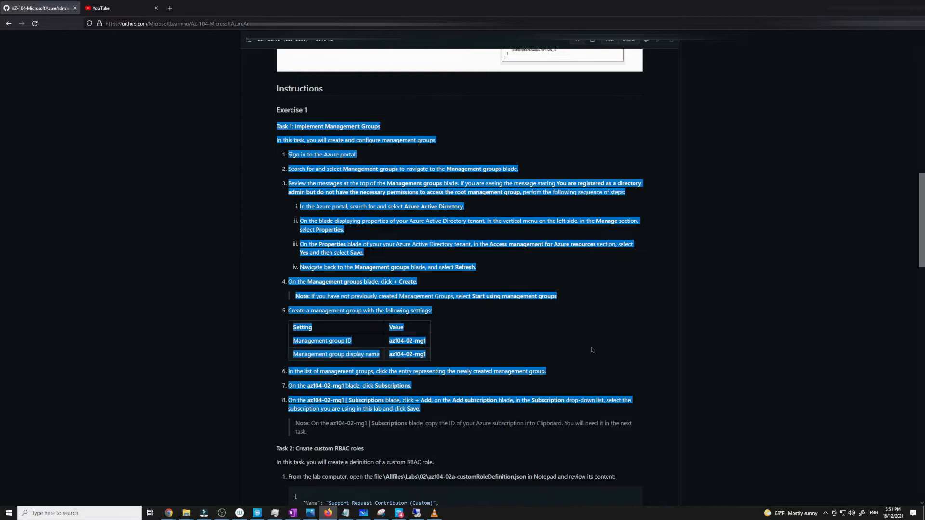
click(348, 329)
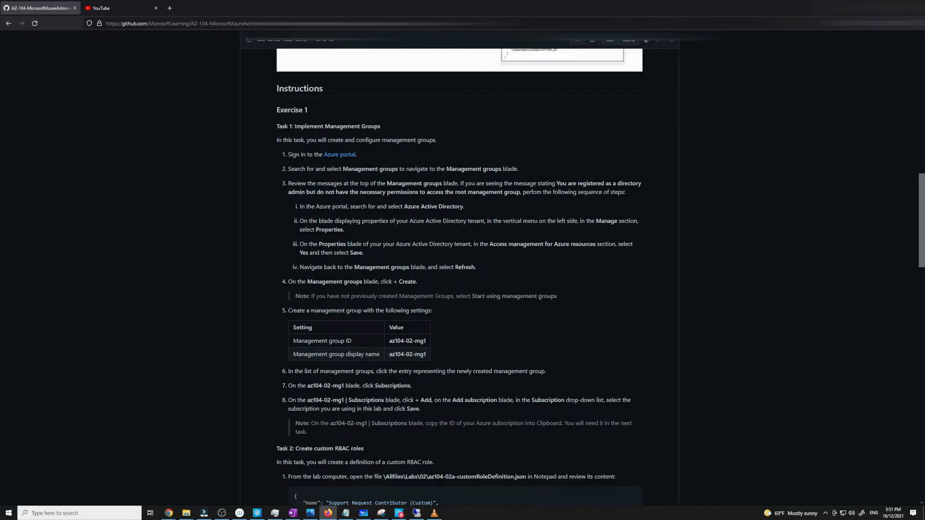
- Switch to the OneNote Azure Labs page and highlight the handwritten "Sub_id" note in yellow
key(alt+Tab)
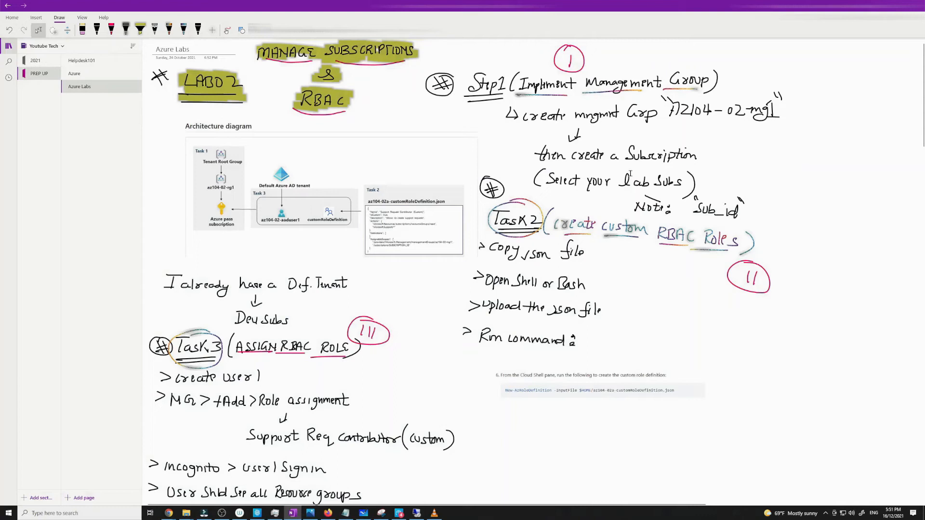
click(140, 30)
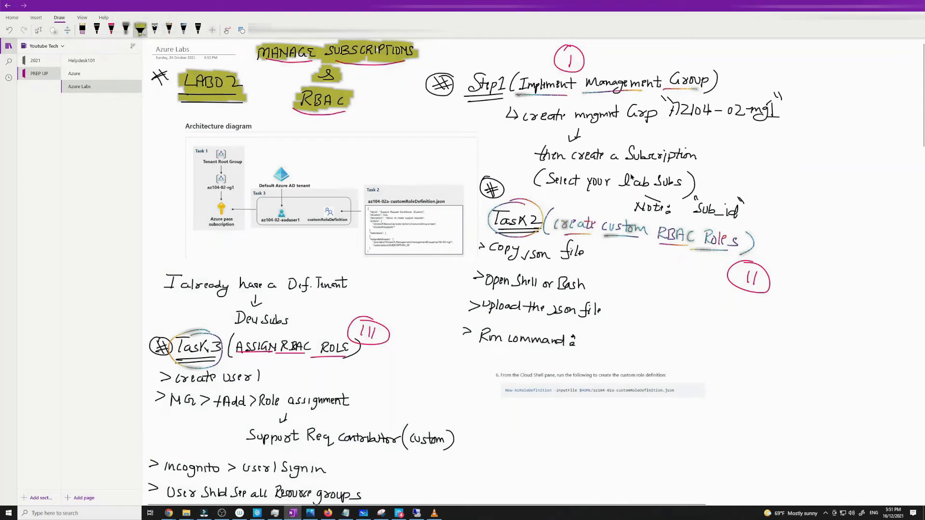
mouse_move(694, 214)
mouse_down()
mouse_move(738, 208)
mouse_move(697, 201)
mouse_move(743, 196)
mouse_move(744, 220)
mouse_up()
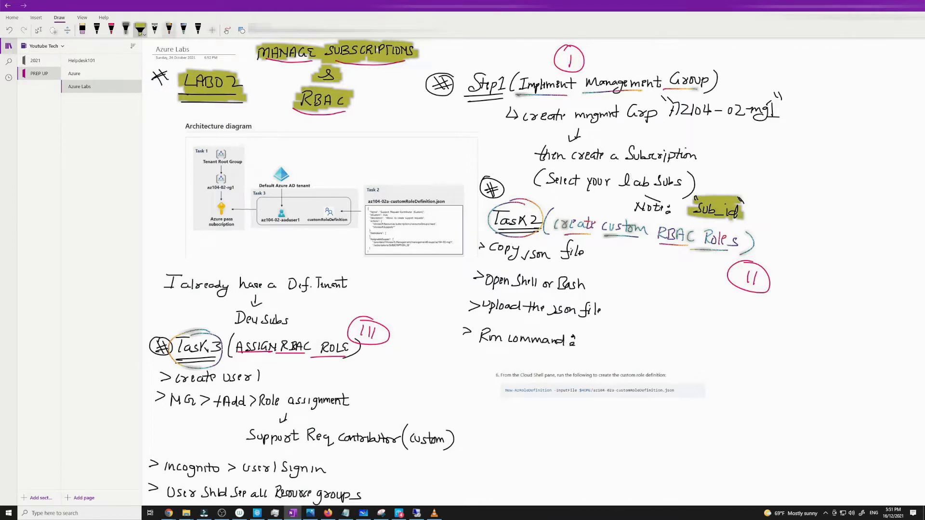
- Underline the management group name "AZ104-02-mg1" and the word "Subscription" in the Step 1 notes with the multicoloured pen
click(169, 30)
drag(668, 120, 759, 121)
drag(687, 164, 627, 166)
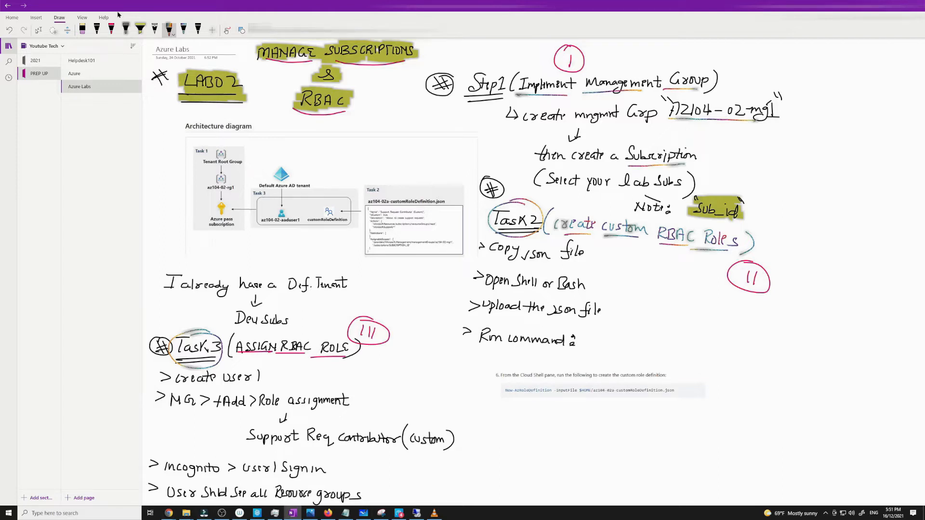
- Circle the highlighted "Sub_id" note and draw a check mark beside the Step 1 notes
mouse_move(742, 182)
mouse_down()
mouse_move(683, 212)
mouse_move(722, 179)
mouse_up()
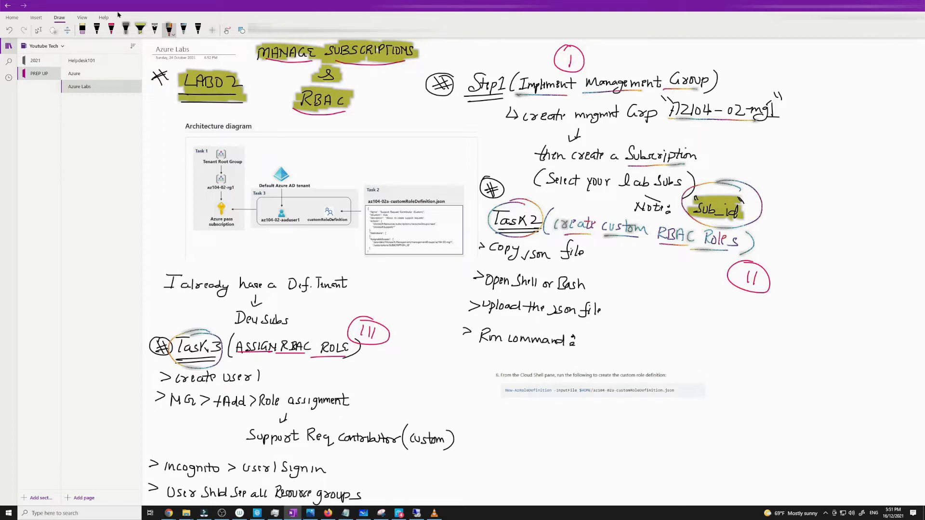
drag(785, 165, 826, 146)
click(870, 6)
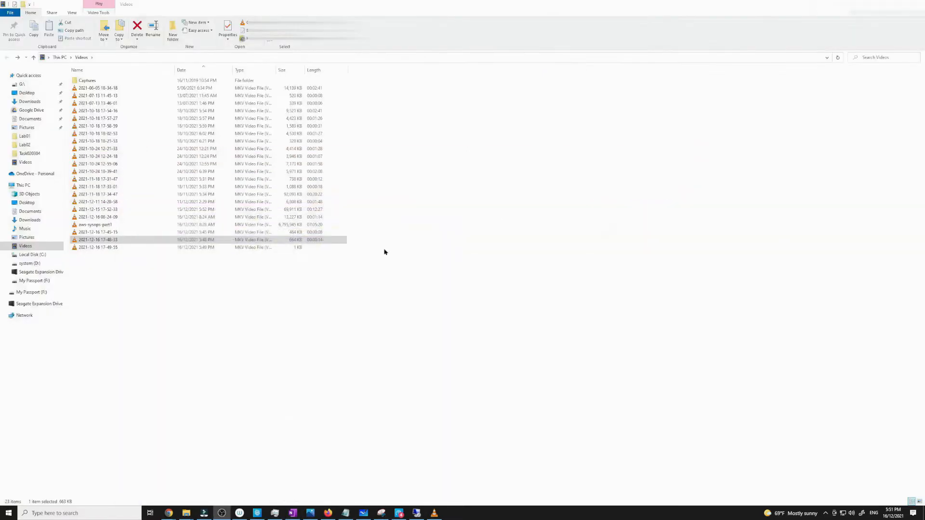
- Switch to the Firefox lab page and examine the custom role definition JSON under Task 2
click(331, 516)
scroll(234, 276, down, 5)
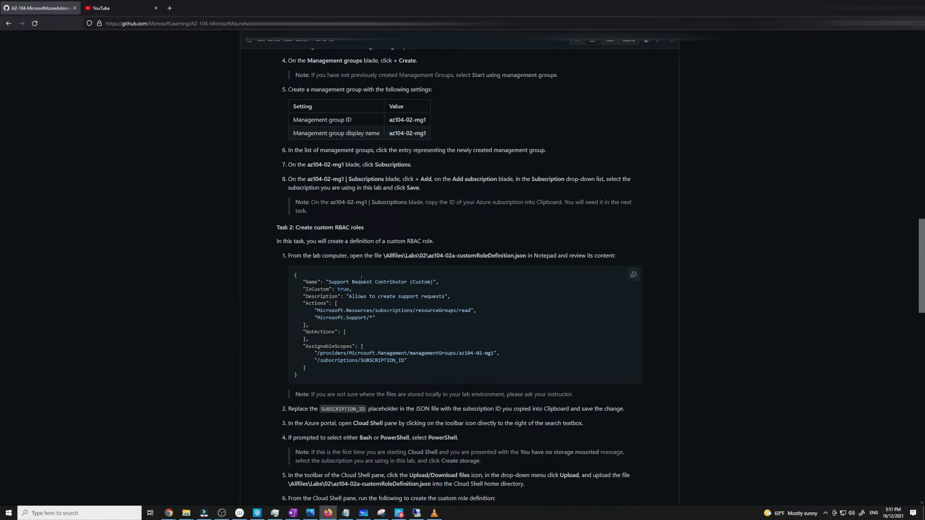
drag(299, 379, 279, 276)
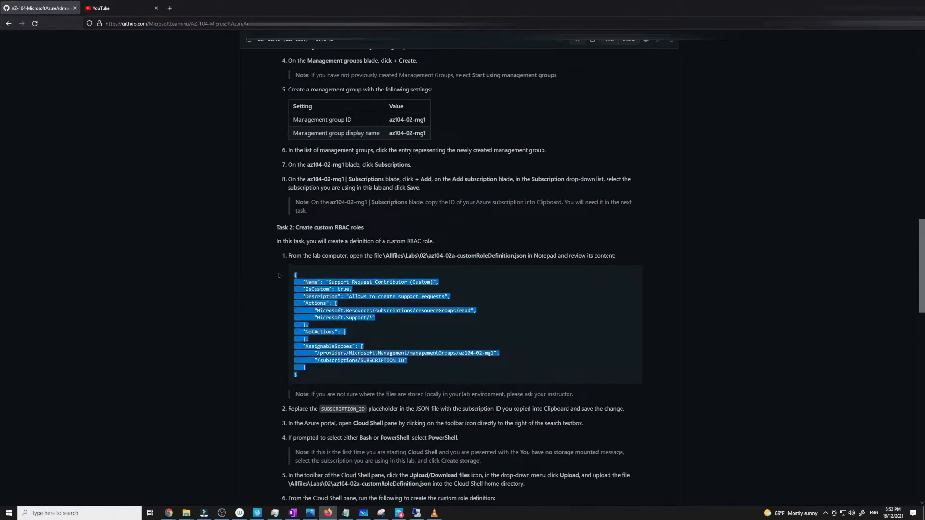
click(556, 320)
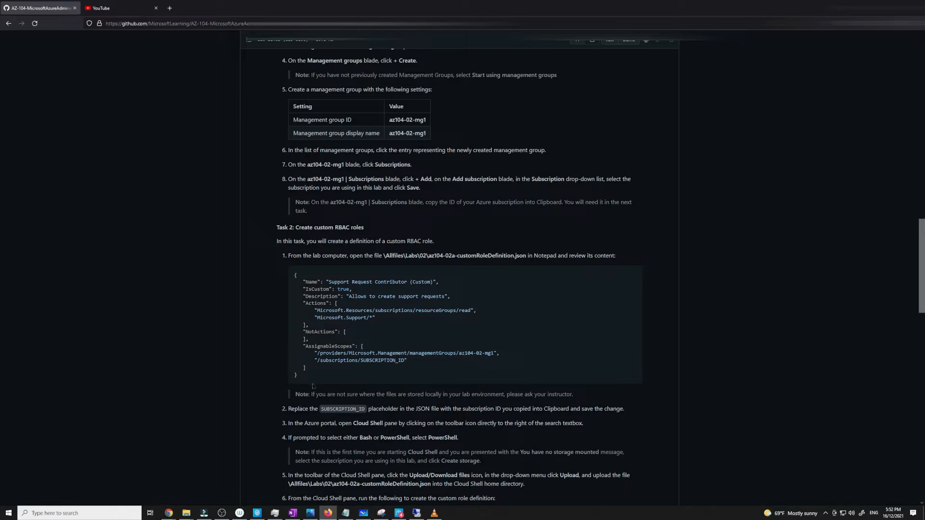
drag(301, 378, 289, 278)
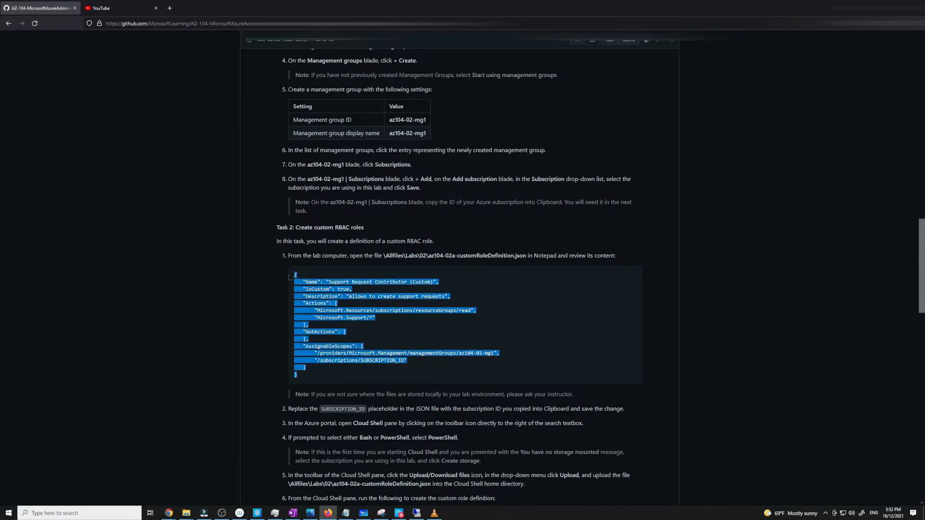
click(440, 329)
drag(309, 380, 293, 273)
click(392, 336)
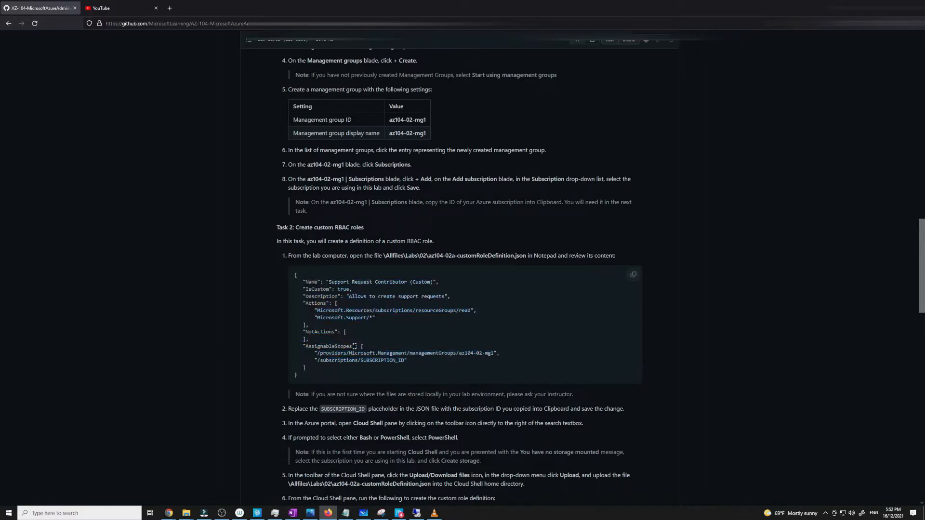
drag(312, 381, 286, 297)
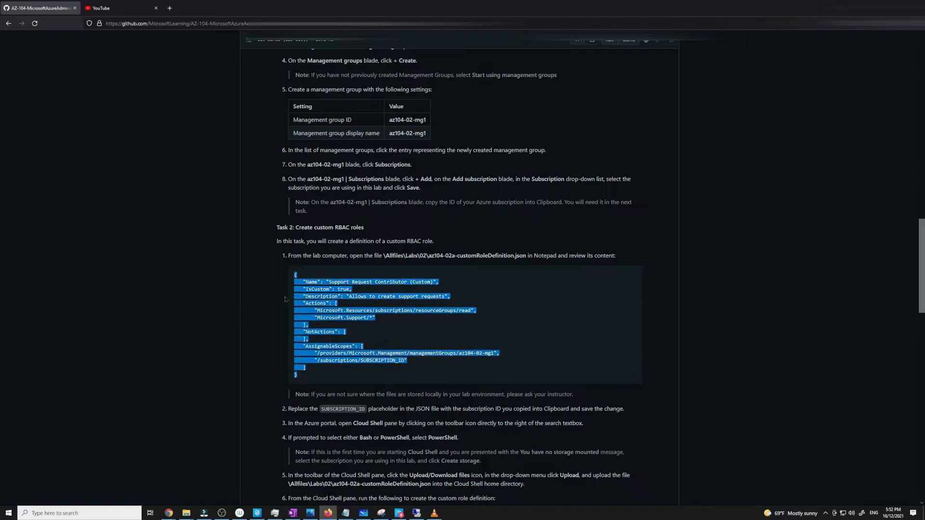
- In the OneNote lab notes, bracket the Cloud Shell command and underline "custom role definition" and "Support Req Contributor"
click(869, 7)
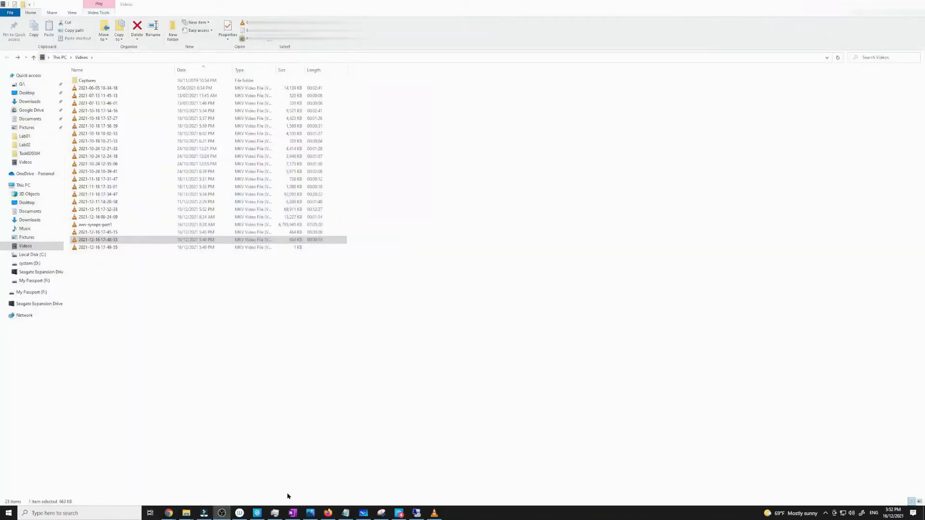
click(292, 513)
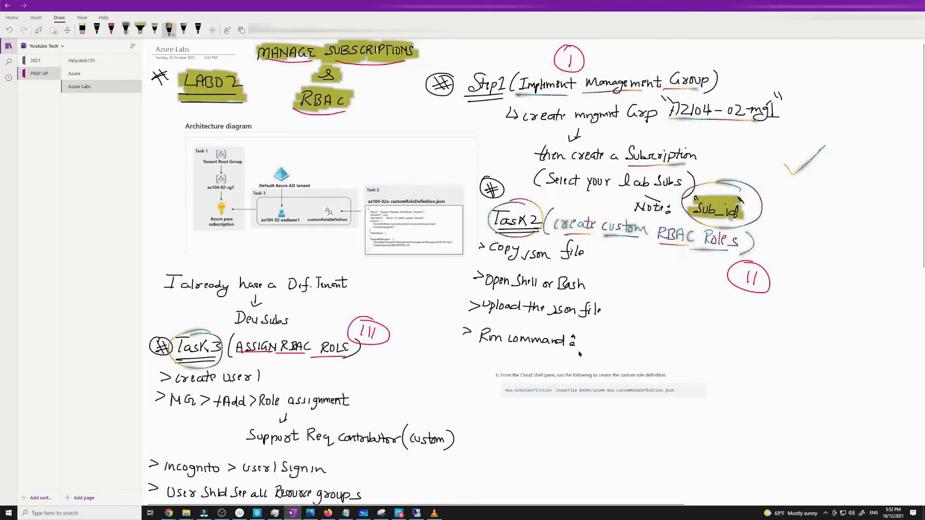
drag(492, 364, 508, 408)
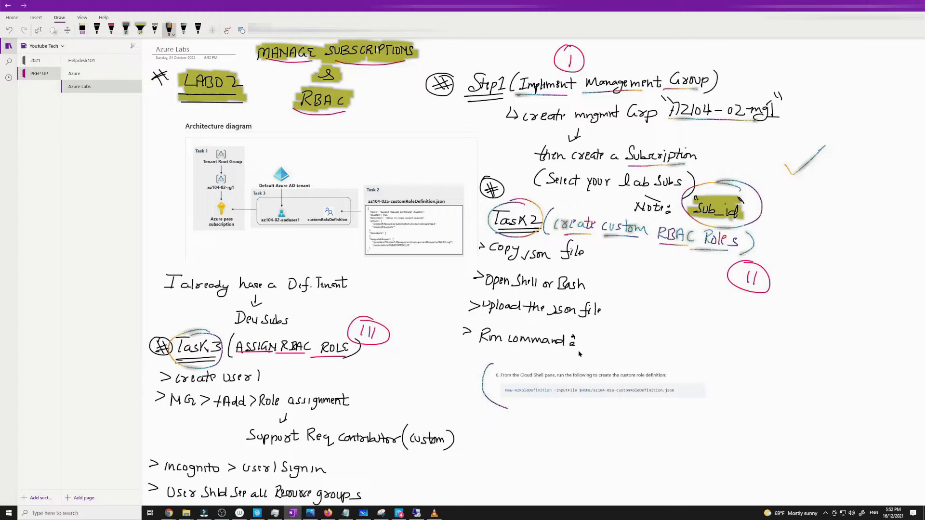
drag(683, 362, 677, 415)
drag(620, 380, 665, 377)
drag(248, 444, 394, 443)
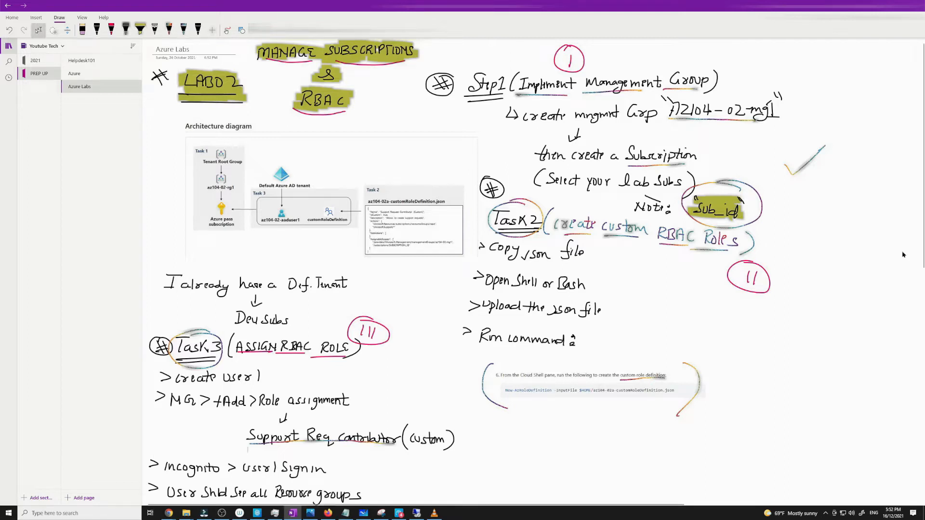
- Switch to the Firefox lab page and read the Lab scenario requirements, ending at the Task 1 instructions
mouse_move(329, 513)
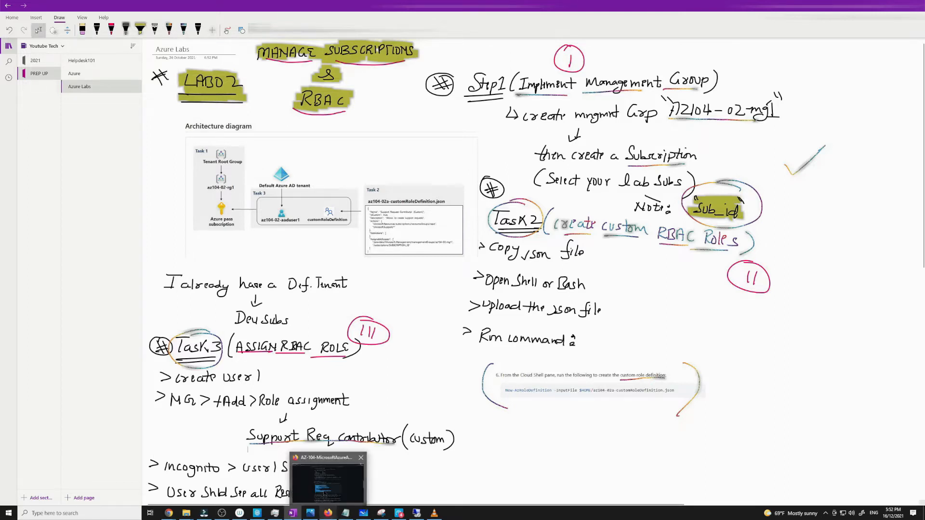
click(321, 484)
scroll(243, 298, up, 15)
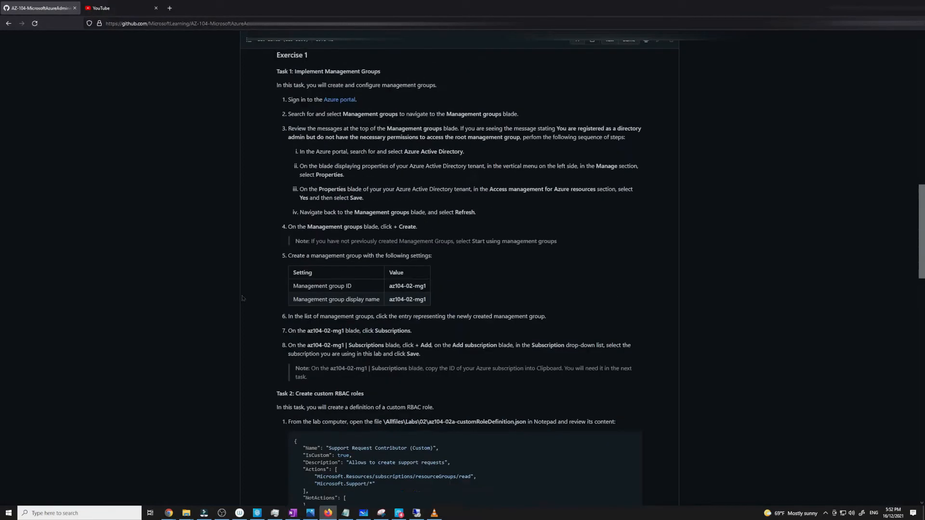
scroll(243, 298, up, 3)
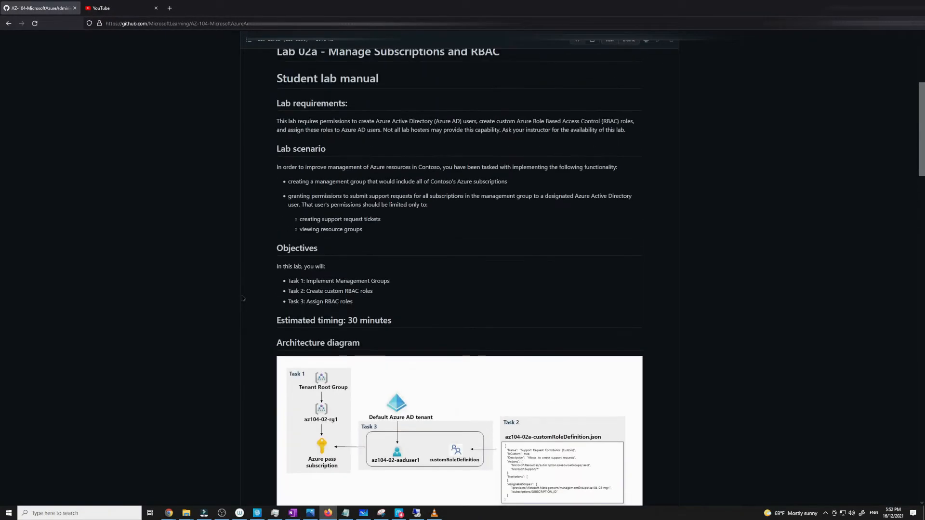
scroll(242, 299, up, 1)
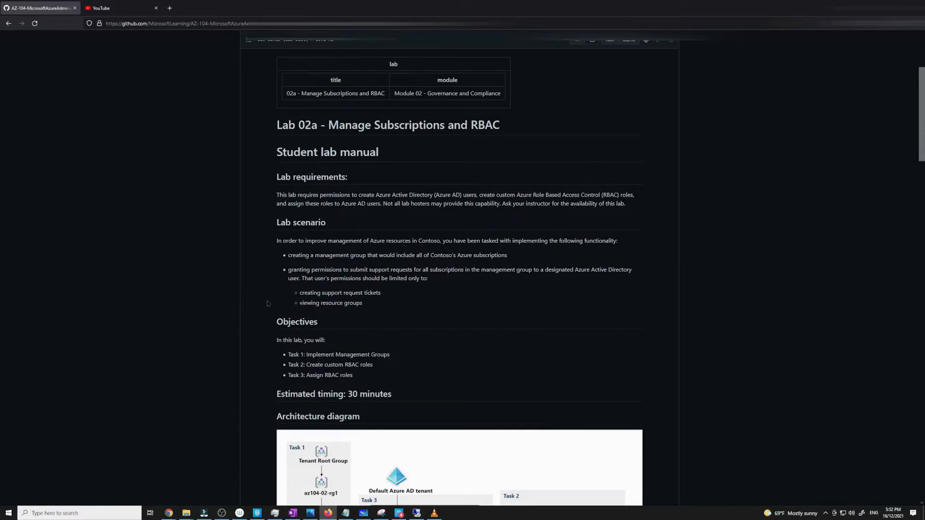
drag(288, 255, 511, 263)
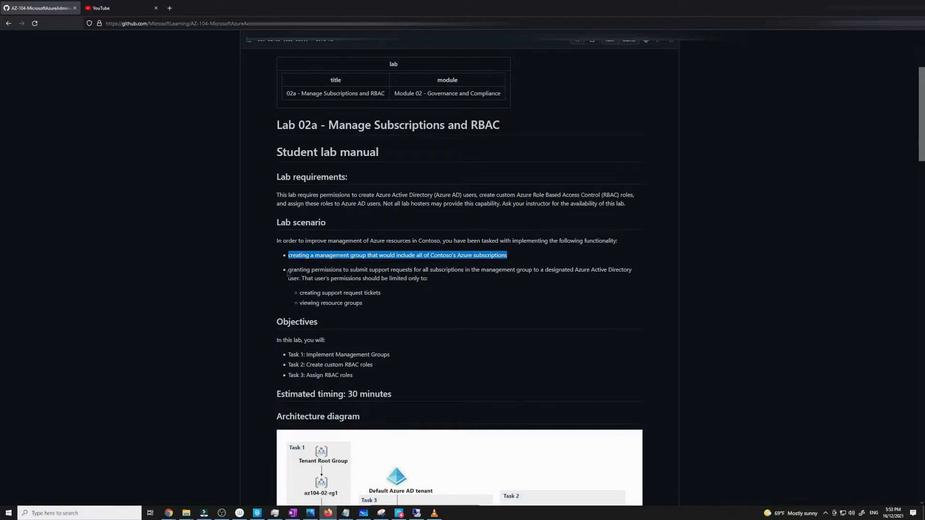
drag(288, 269, 383, 294)
click(390, 298)
click(299, 303)
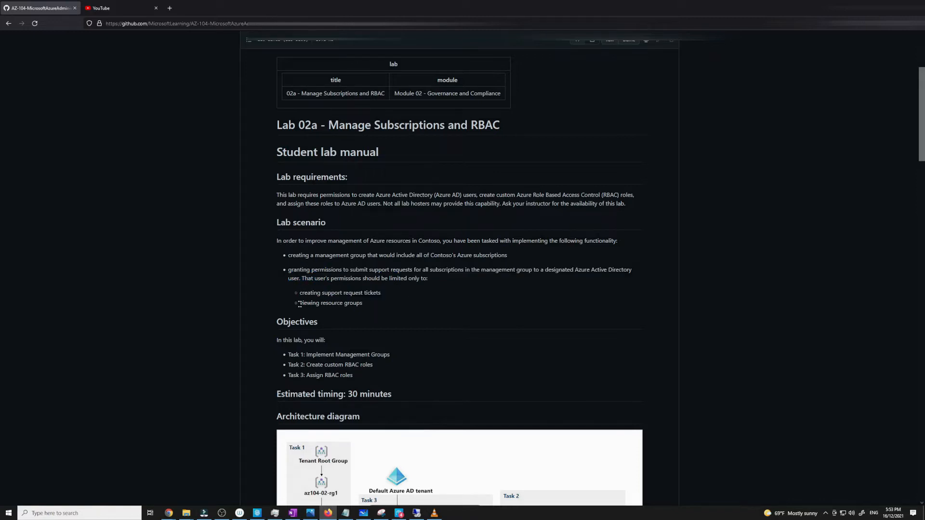
drag(300, 303, 365, 305)
click(392, 306)
scroll(432, 313, down, 5)
scroll(433, 313, down, 20)
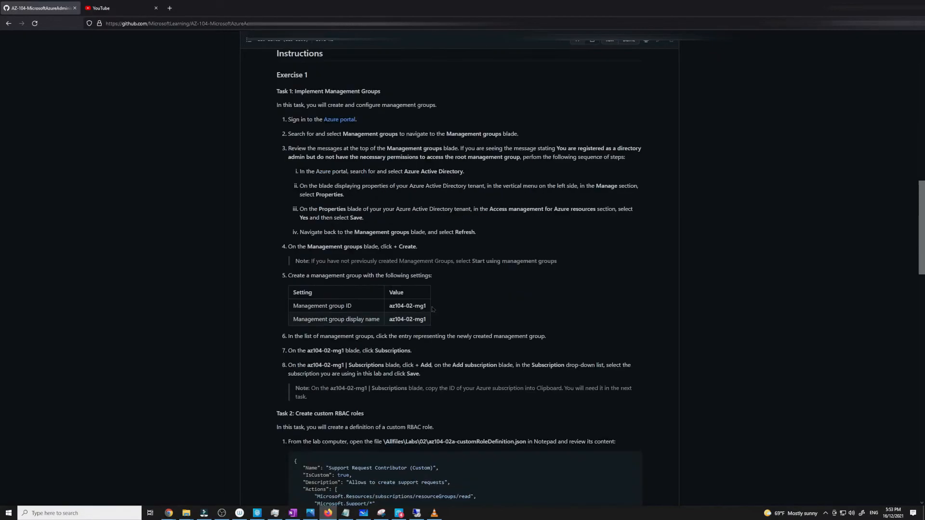
- Read through the clean-up and Task 3 instructions on the lab page, highlighting the az104-02-aaduser1 user name in the verification step
scroll(432, 309, down, 4)
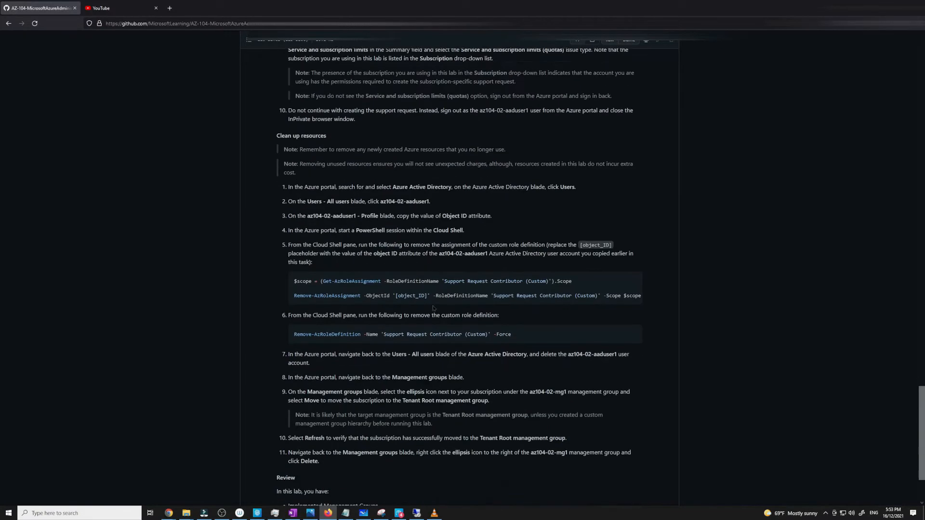
scroll(434, 309, up, 5)
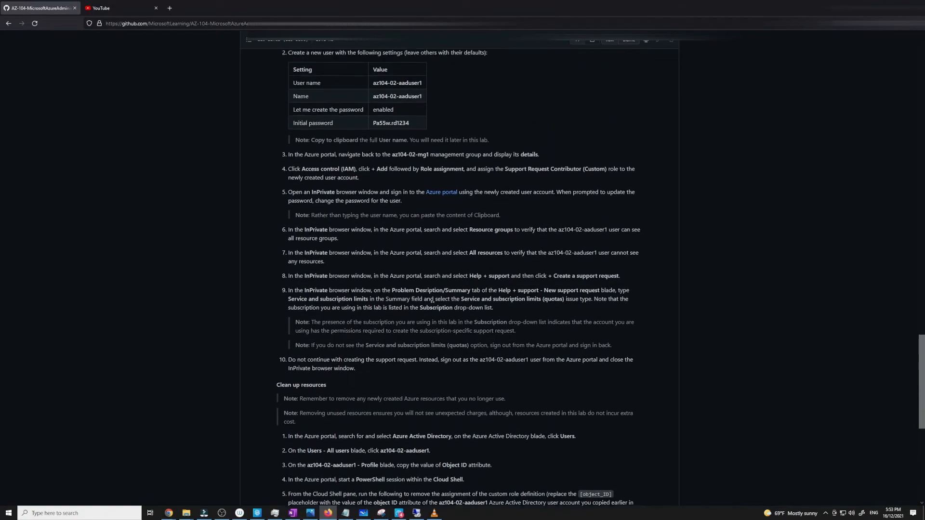
scroll(508, 275, down, 1)
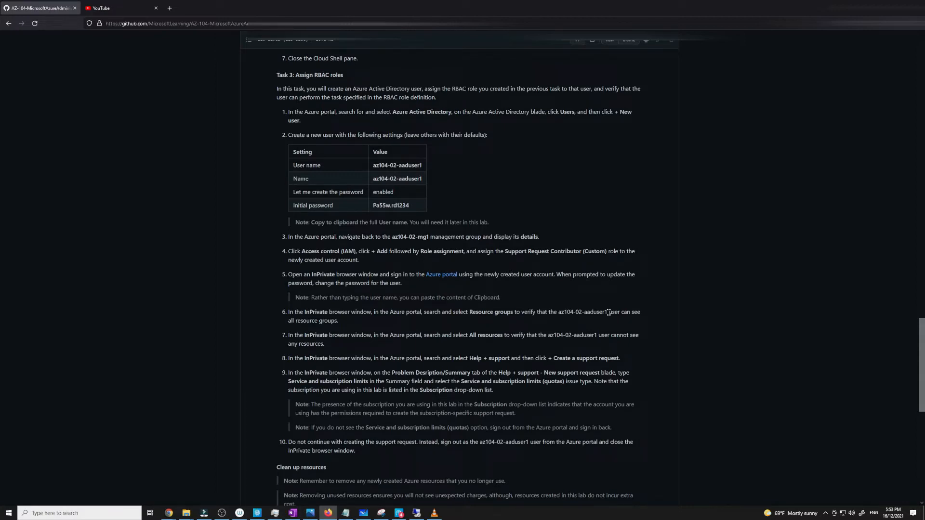
drag(558, 312, 607, 320)
click(566, 332)
- Review the Lab scenario and Objectives on the lab page, highlighting the "creating support request tickets" requirement
scroll(391, 329, up, 20)
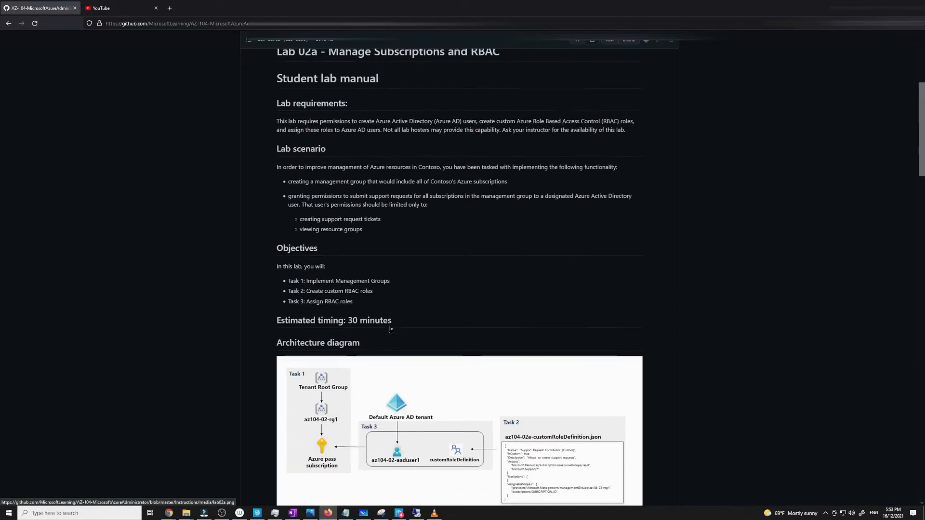
scroll(391, 329, up, 3)
scroll(391, 329, down, 2)
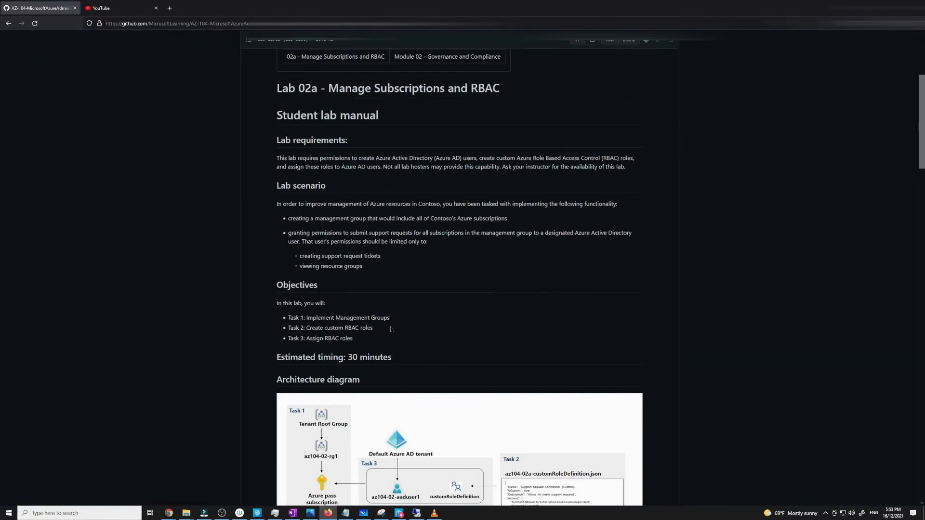
scroll(391, 328, down, 3)
scroll(392, 329, up, 2)
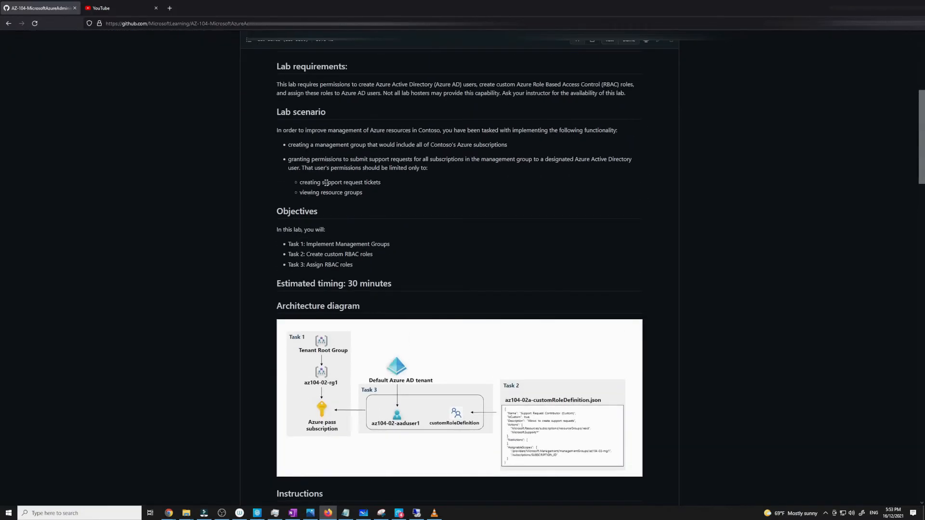
drag(300, 183, 380, 183)
click(400, 224)
- In the OneNote lab notes, underline the New-AzRoleDefinition command, then circle and tick the Default Azure AD tenant in the architecture diagram
key(alt+Tab)
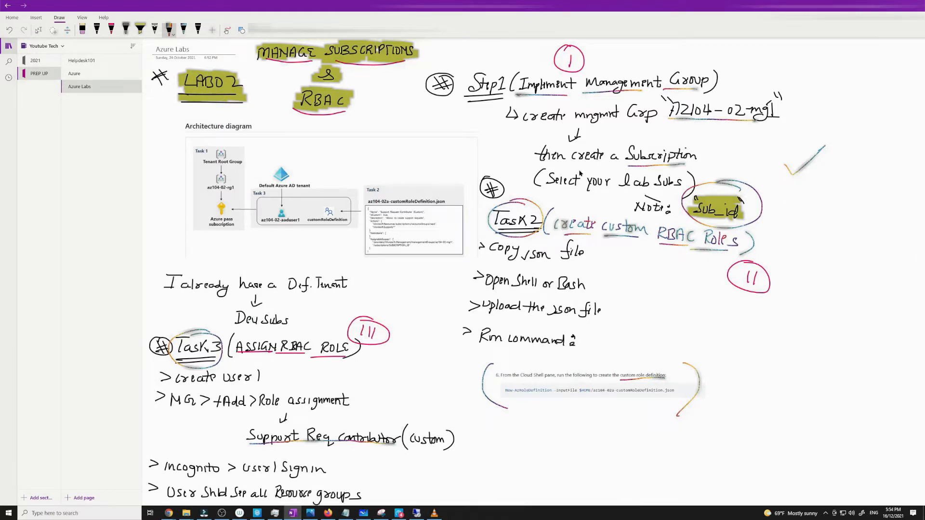
mouse_move(504, 396)
mouse_down()
mouse_move(681, 390)
mouse_move(665, 383)
mouse_up()
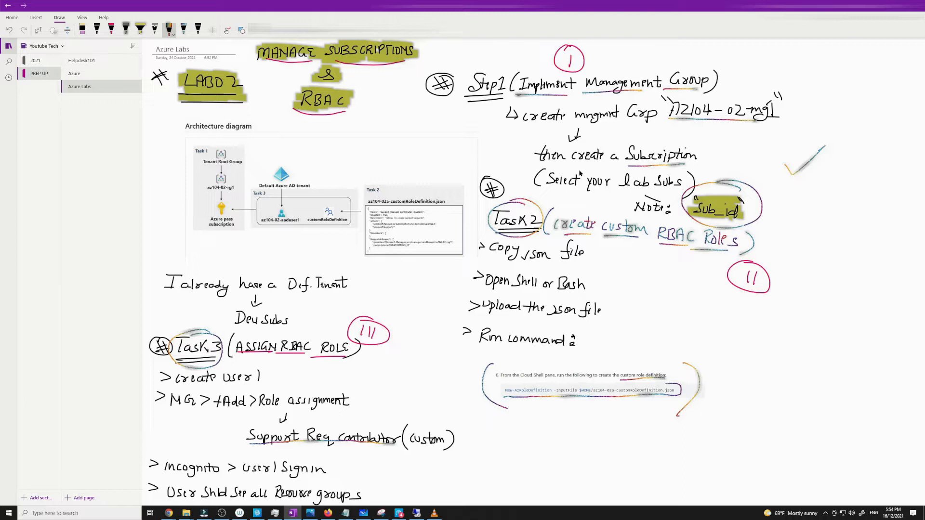
mouse_move(292, 159)
mouse_down()
mouse_move(254, 174)
mouse_move(327, 152)
mouse_up()
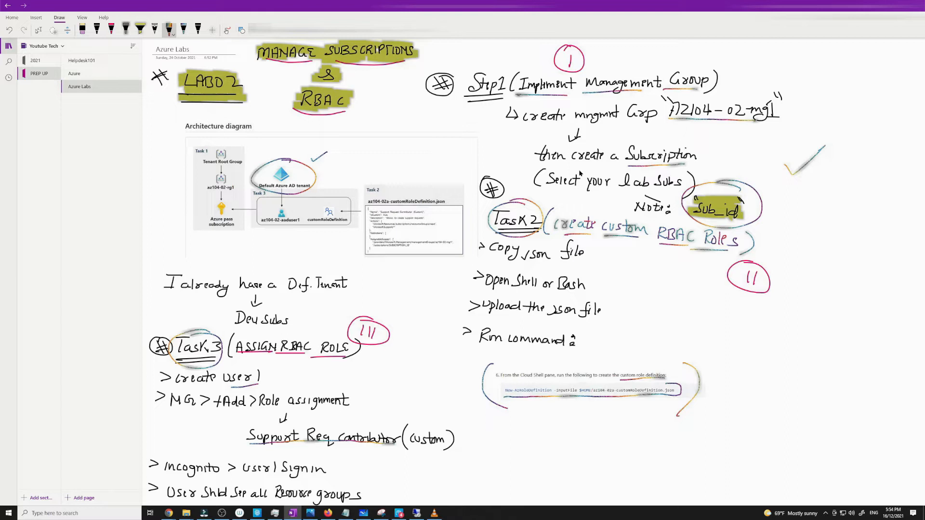
- Underline "MG", "+Add", "Role assignment", "Incognito" and "User1" in the Task 3 notes
drag(195, 409, 171, 412)
drag(244, 410, 220, 412)
drag(324, 406, 263, 411)
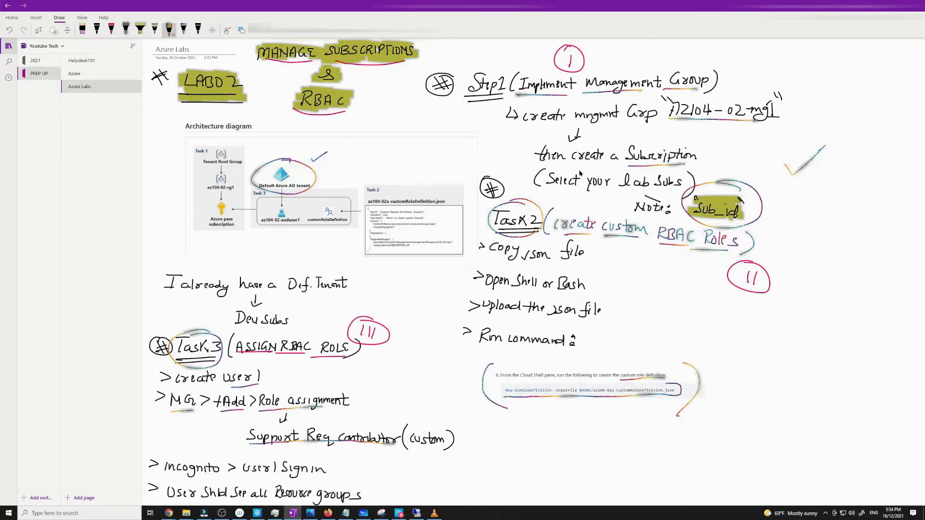
mouse_move(163, 475)
mouse_down()
mouse_move(255, 477)
mouse_move(241, 476)
mouse_up()
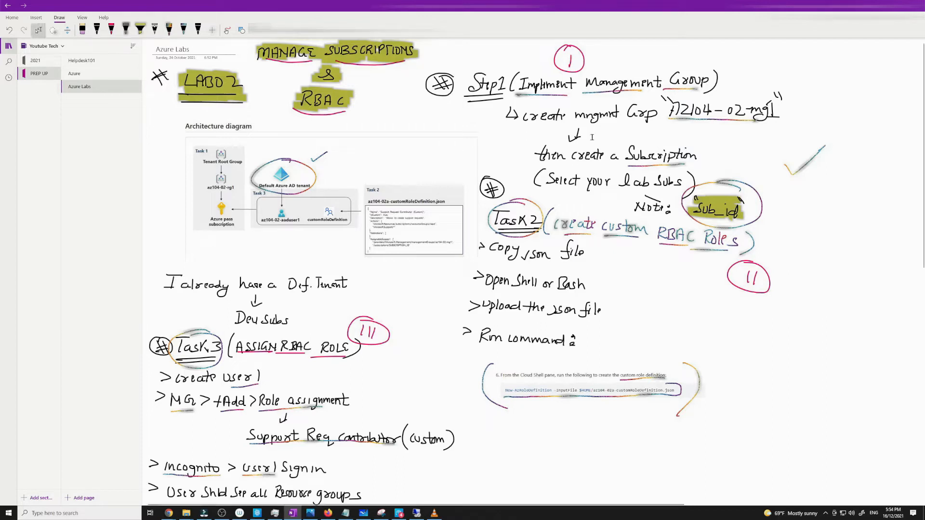
- Underline and tick "all Resource groups", underline and cross "any resources", and underline the help + support request note under Task 3
scroll(431, 305, down, 5)
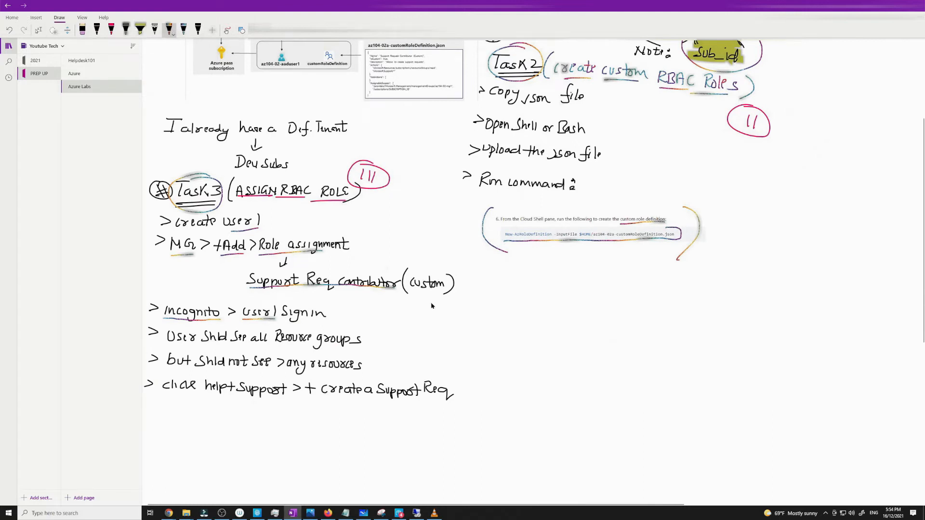
drag(249, 349, 345, 346)
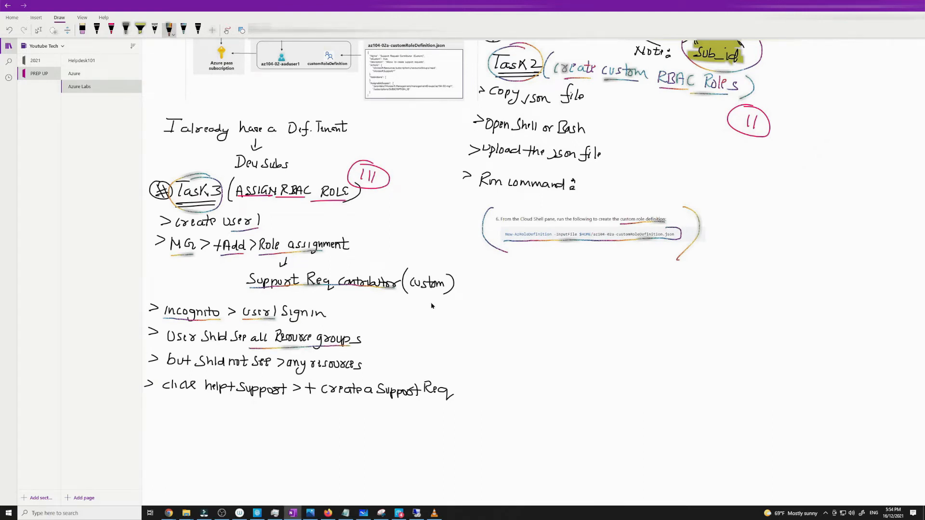
drag(369, 337, 388, 333)
drag(283, 371, 388, 368)
drag(387, 359, 379, 369)
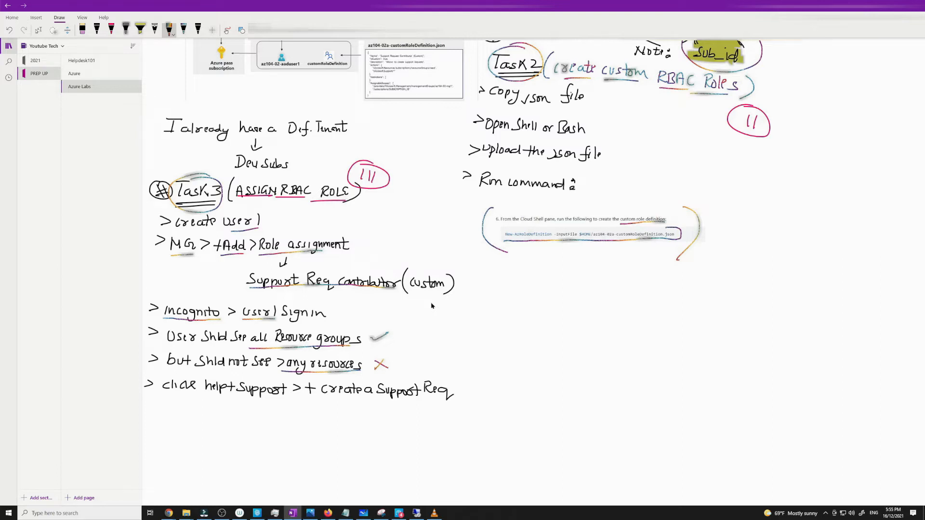
drag(205, 399, 435, 401)
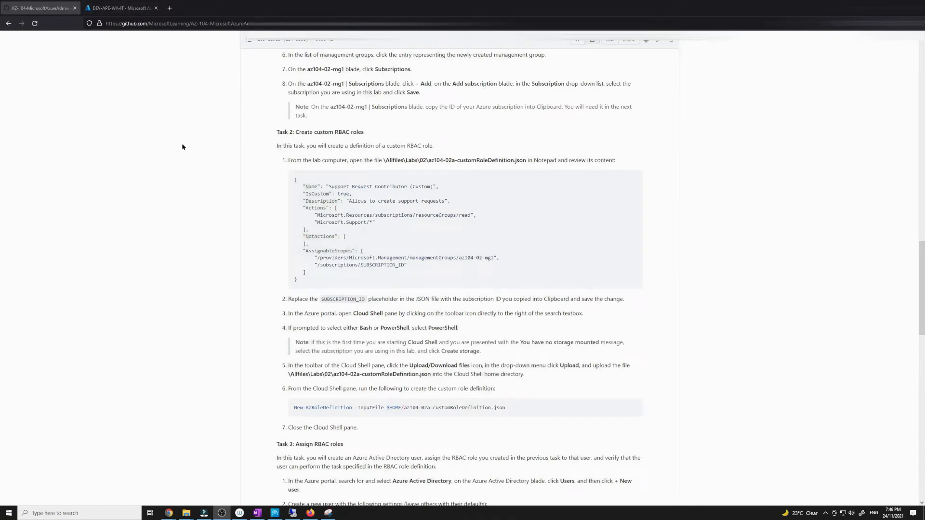
- In Firefox, open the repository's Allfiles/Labs/02 folder in a new tab and open az104-02a-customRoleDefinition.json
drag(276, 132, 365, 133)
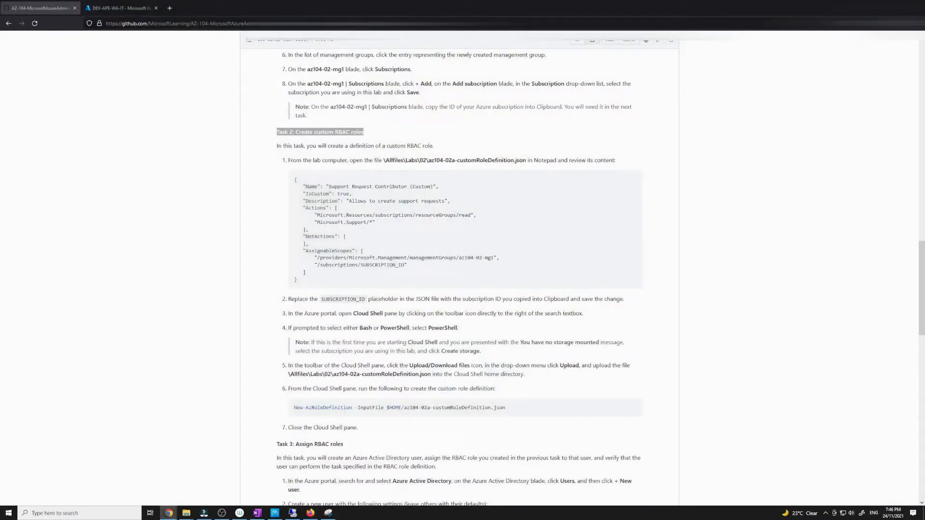
click(169, 8)
click(168, 20)
key(ctrl+v)
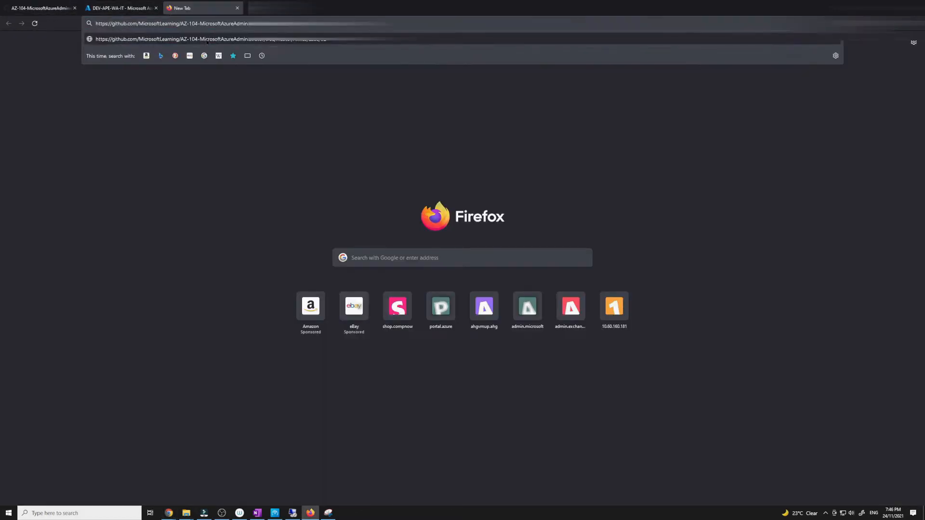
click(207, 40)
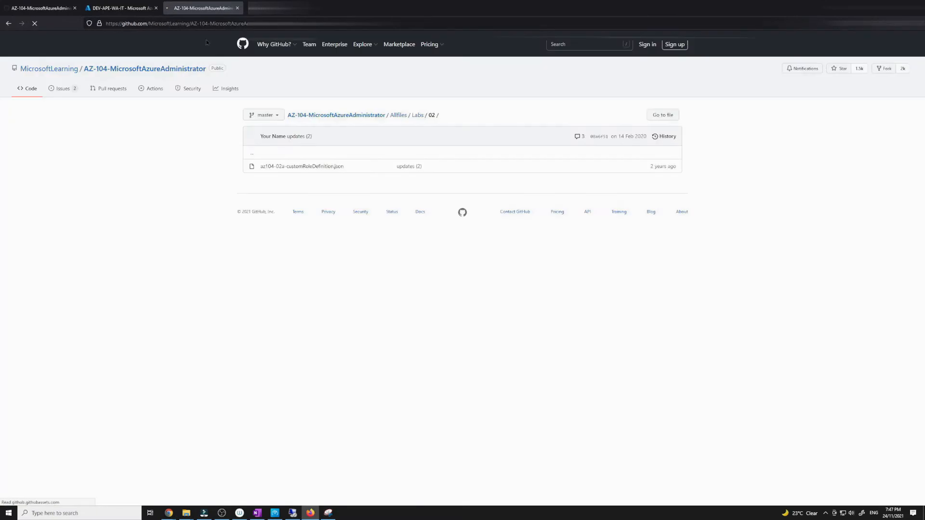
right_click(285, 167)
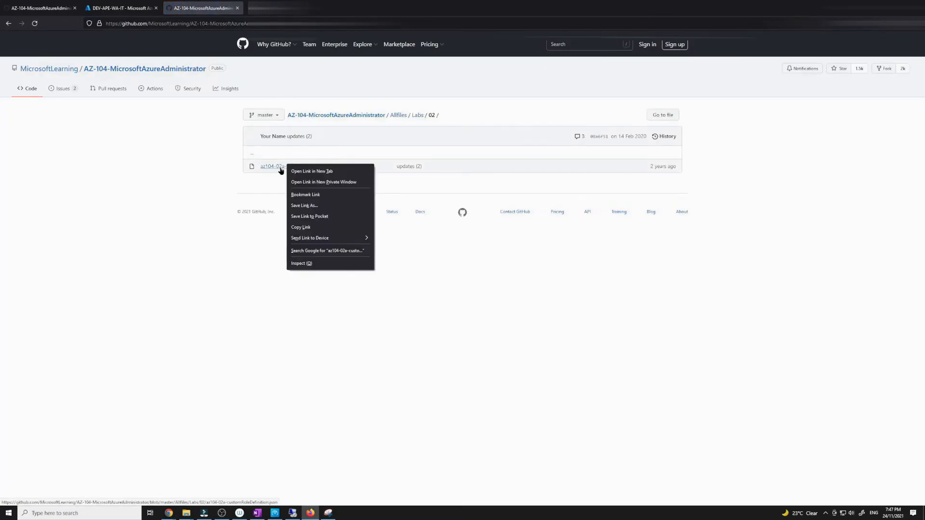
click(279, 168)
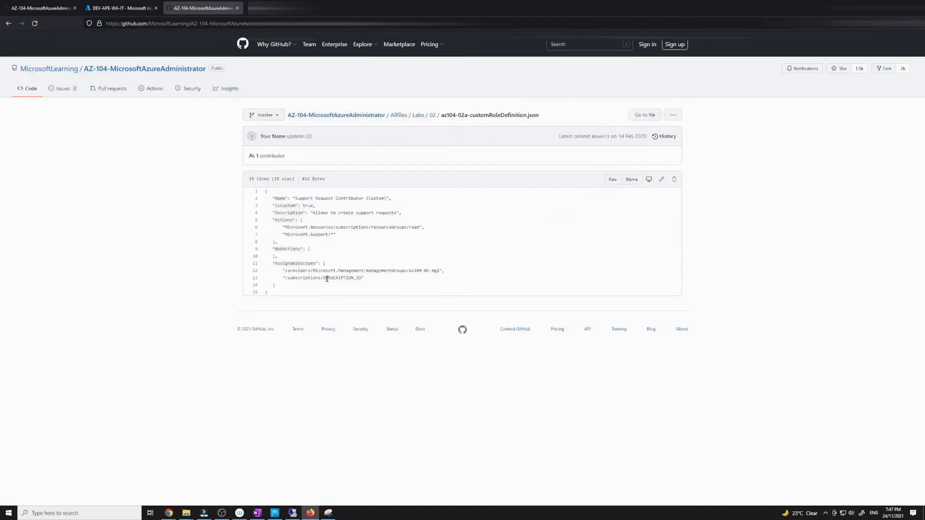
- Highlight the SUBSCRIPTION_ID placeholder in the role definition file, then return to the Task 2 instructions on the lab page
drag(323, 279, 440, 273)
key(ctrl+Tab)
click(209, 187)
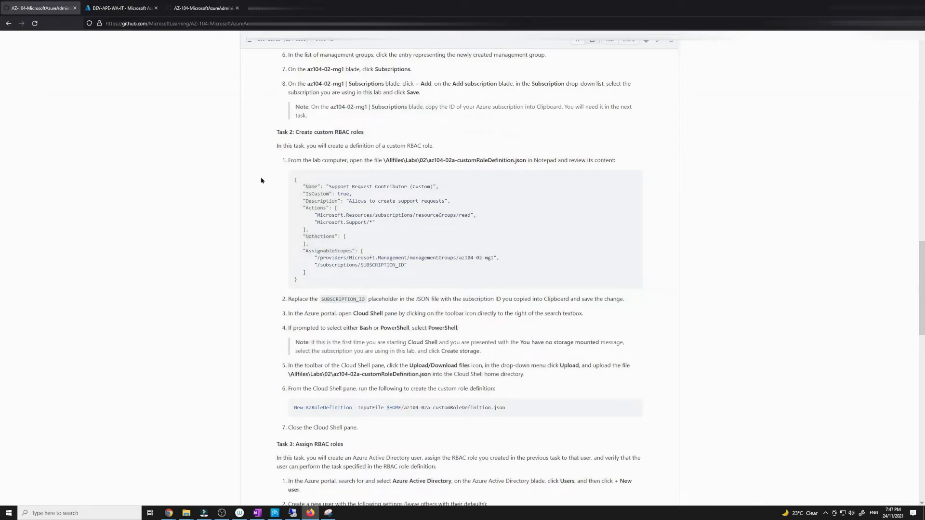
- Open a blank Notepad document and move its window lower over the lab page
scroll(265, 199, down, 1)
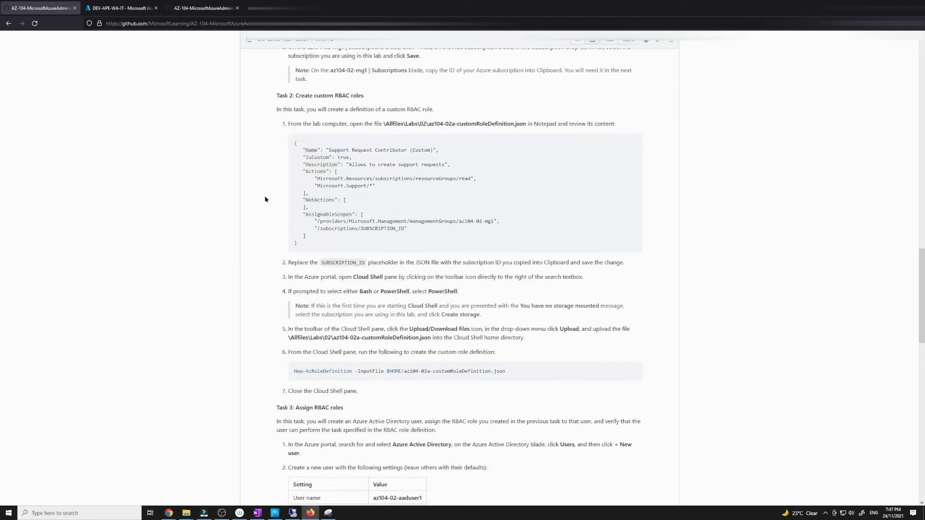
click(104, 514)
text(notepad)
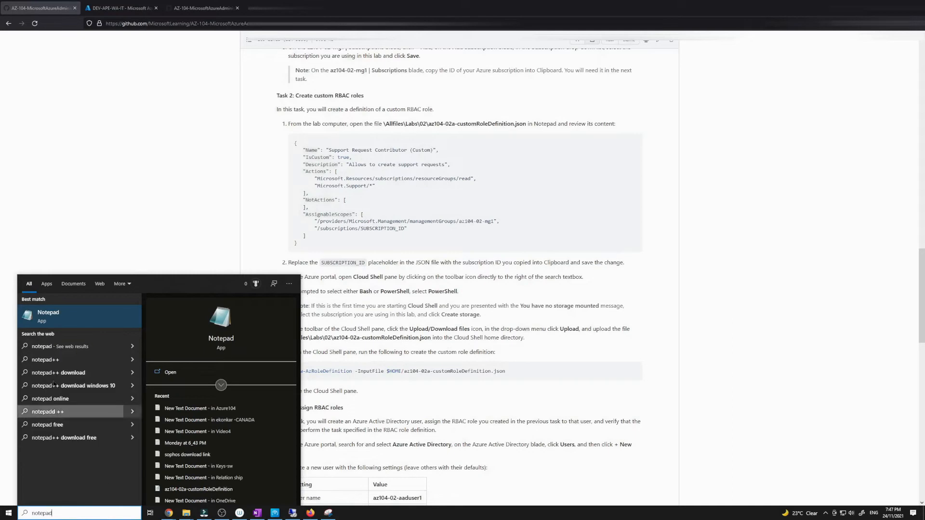
click(53, 325)
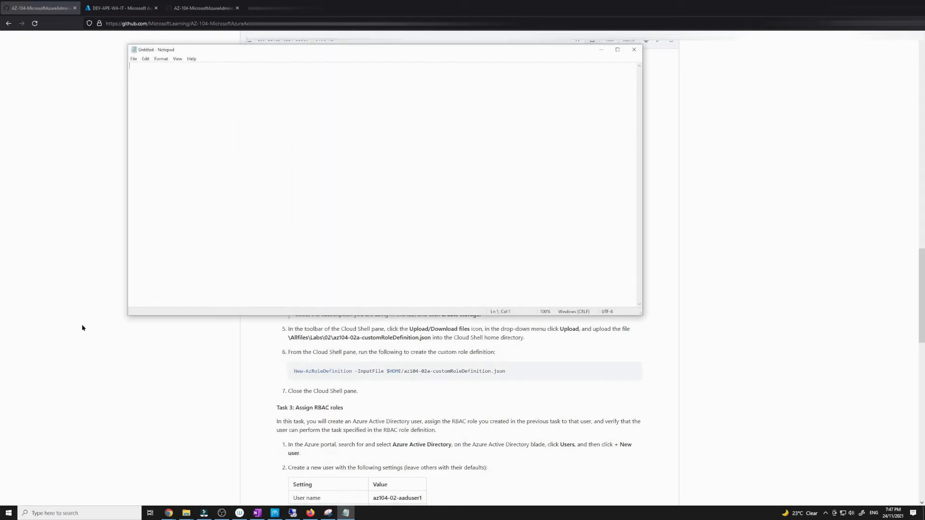
drag(207, 51, 239, 152)
- Copy the full custom role definition JSON from the GitHub file and paste it into the blank Notepad document
click(120, 8)
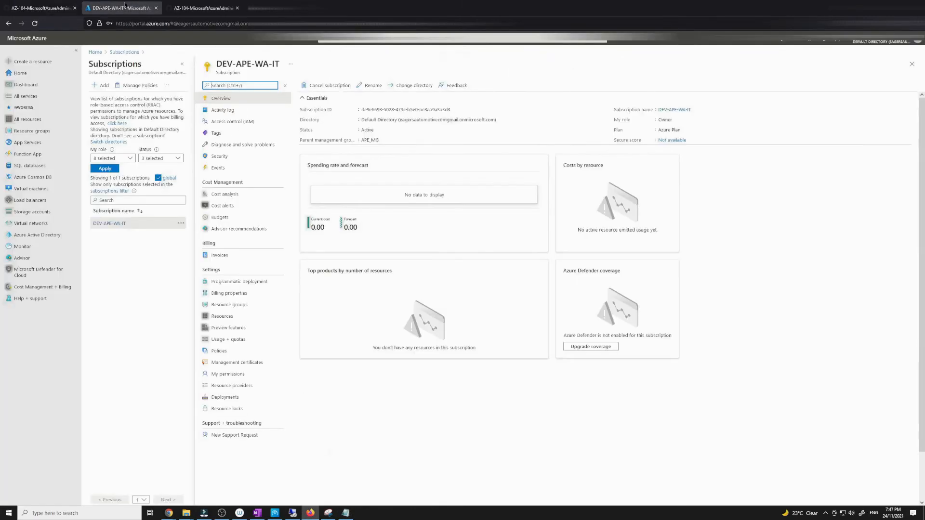
click(202, 8)
drag(270, 292, 263, 192)
key(ctrl+c)
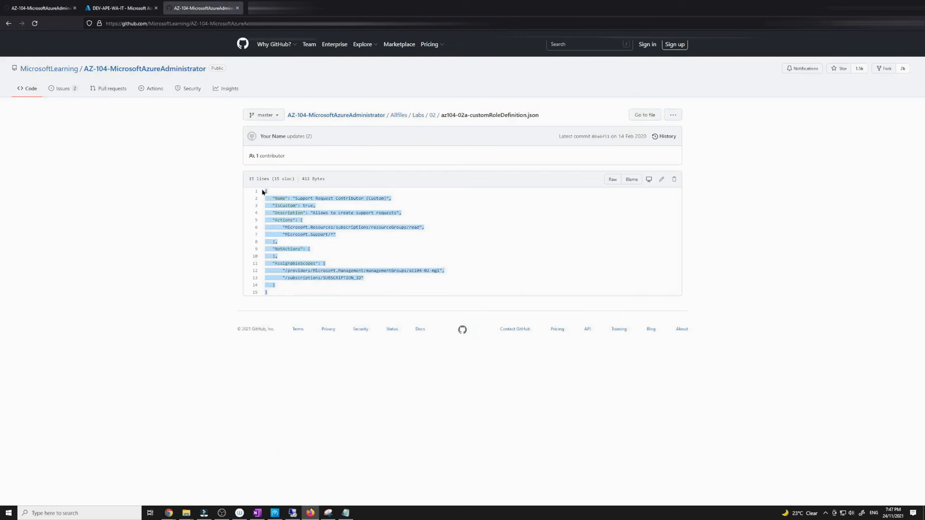
click(345, 513)
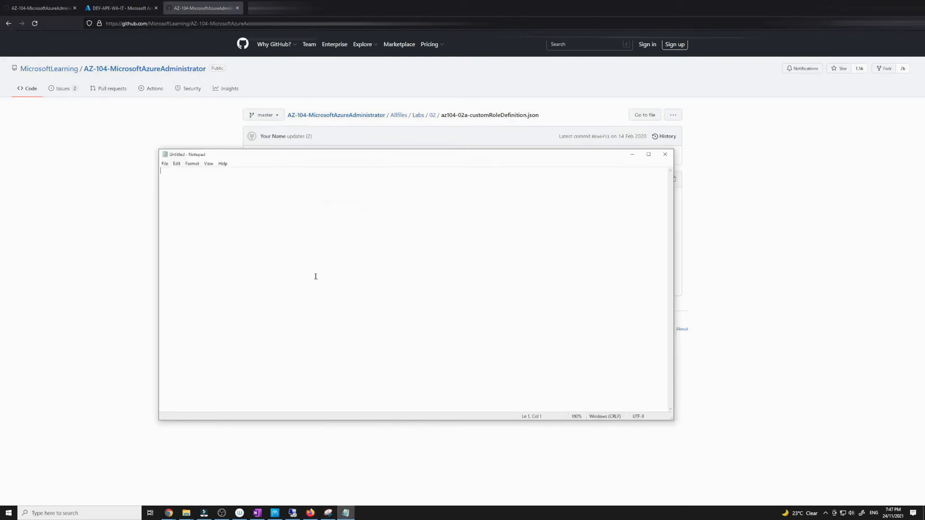
key(ctrl+v)
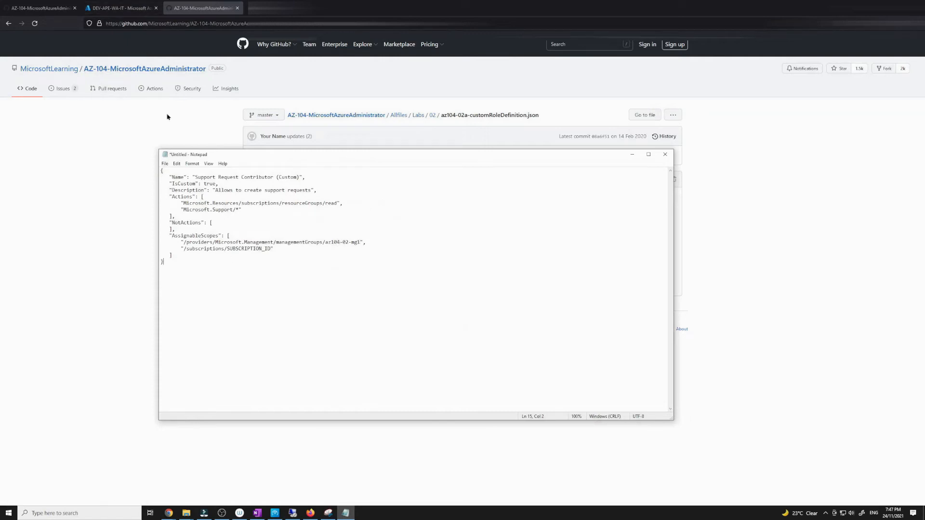
- Copy the subscription ID of the DEV-APE-WA-IT subscription from its Azure portal overview
click(121, 7)
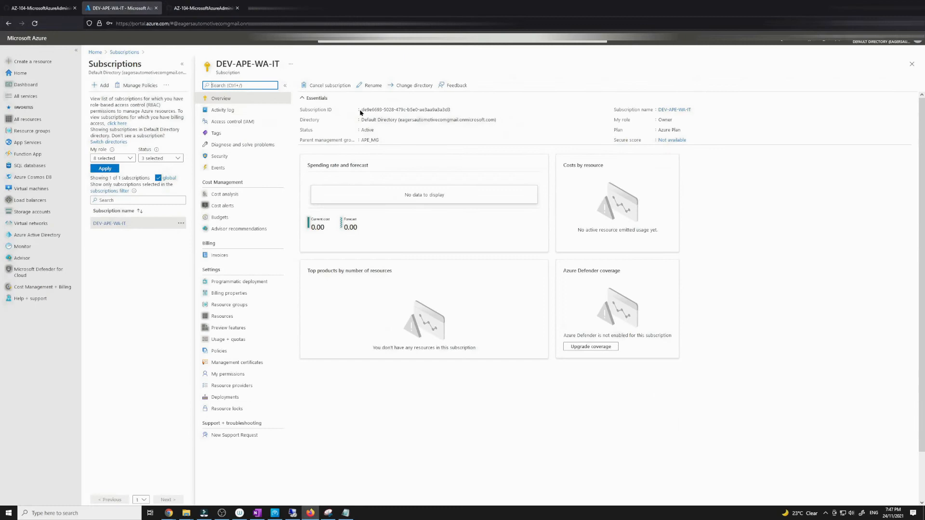
drag(361, 110, 455, 110)
click(453, 110)
click(189, 4)
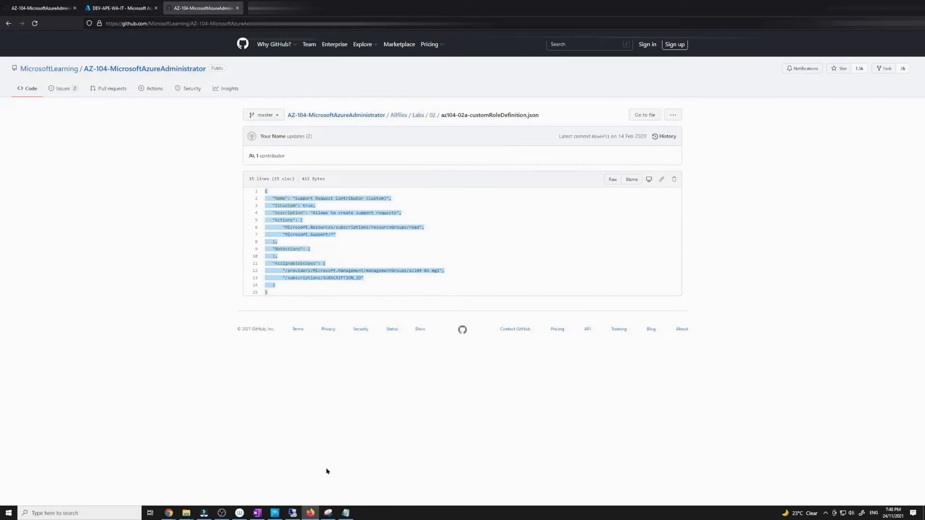
- Replace the SUBSCRIPTION_ID placeholder in the Notepad JSON with the copied subscription ID
click(346, 513)
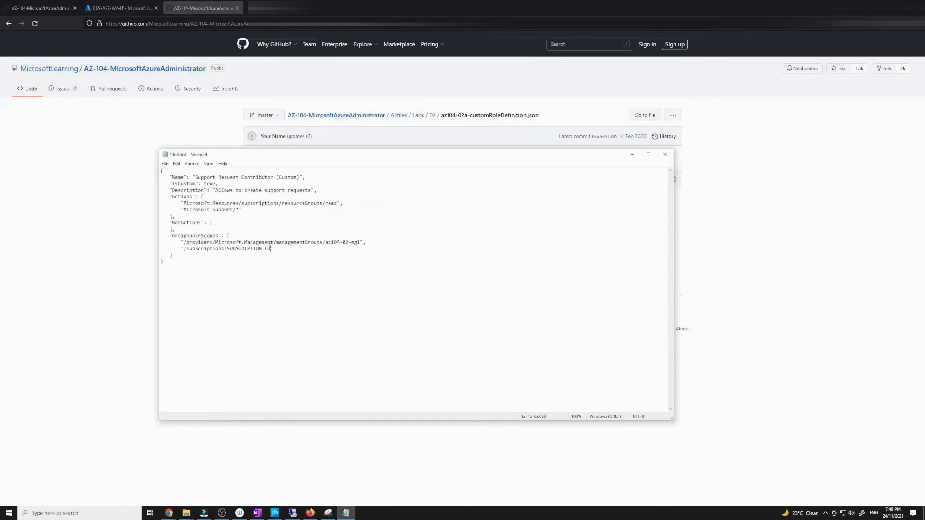
key(BackSpace)
key(BackSpace)
key(BackSpace)
key(BackSpace)
key(BackSpace)
key(BackSpace)
key(BackSpace)
key(BackSpace)
key(BackSpace)
key(BackSpace)
key(BackSpace)
key(BackSpace)
key(BackSpace)
key(BackSpace)
key(BackSpace)
key(ctrl+v)
- Open the Management groups page in the Azure portal and select the name text of the APE_MG group
click(121, 8)
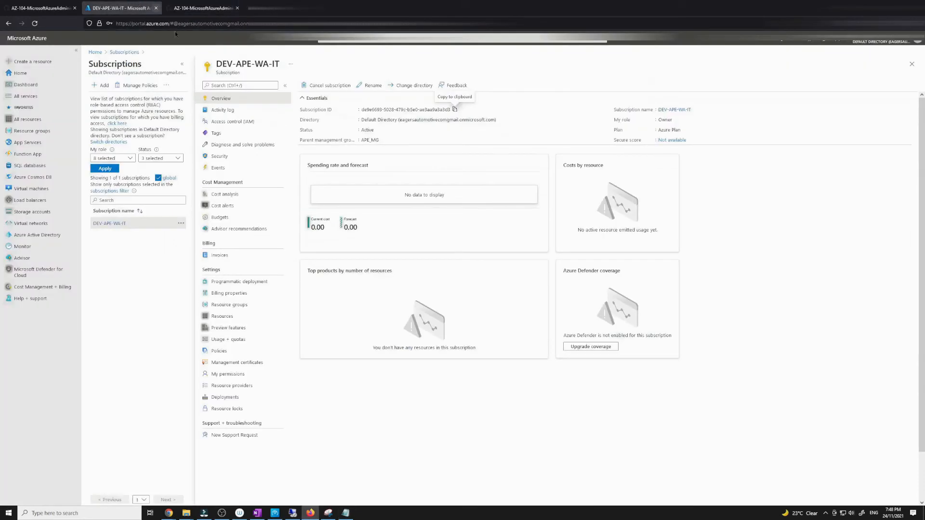
click(347, 38)
text(mana)
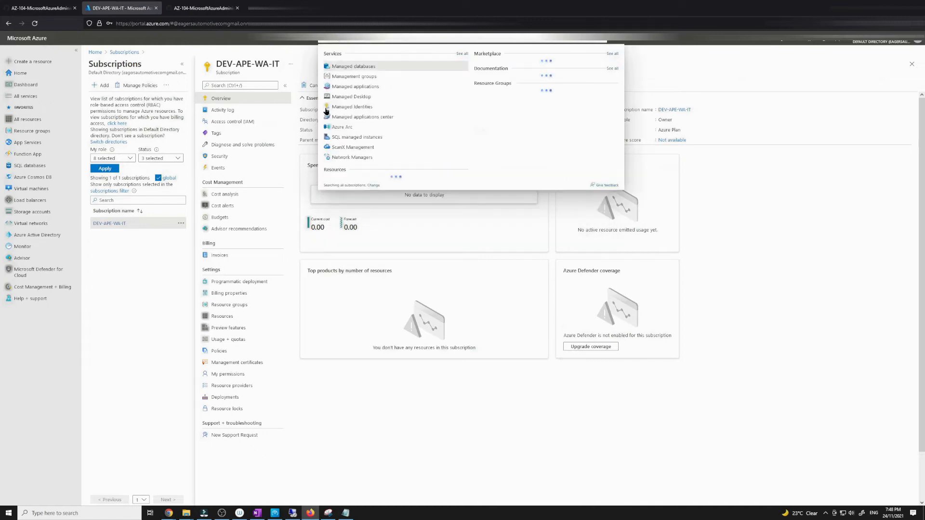
click(339, 77)
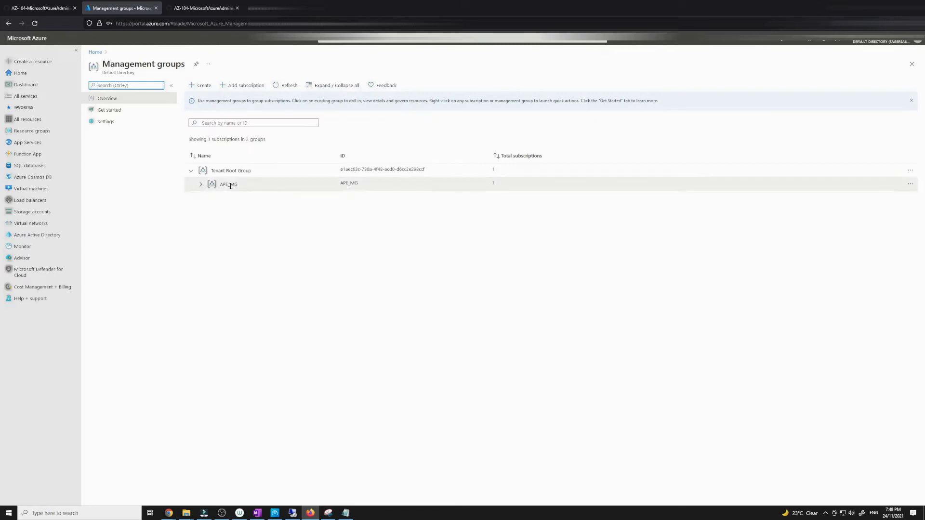
drag(239, 189, 218, 189)
- Replace the az104-02-mg1 management group in the Notepad JSON's first assignable scope with APE_MG
click(202, 7)
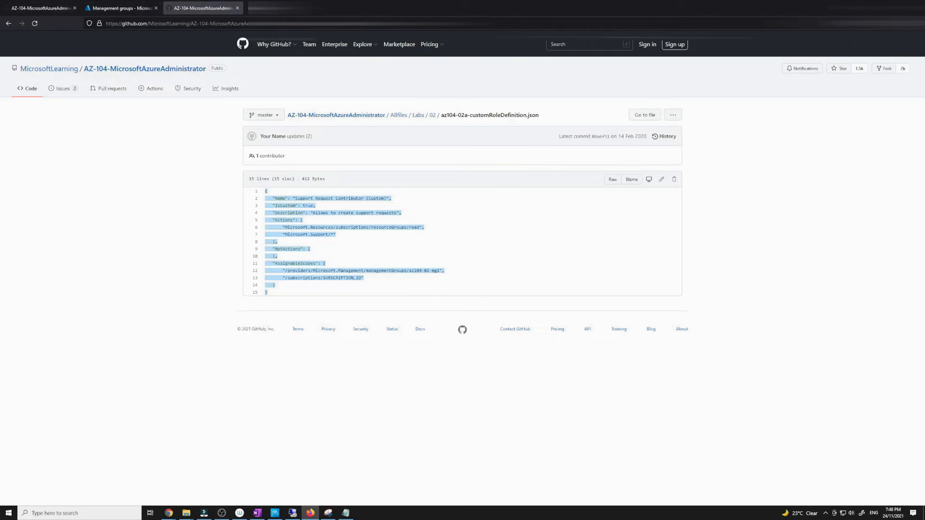
click(342, 514)
click(359, 243)
key(BackSpace)
key(BackSpace)
key(BackSpace)
key(BackSpace)
key(BackSpace)
key(BackSpace)
key(BackSpace)
key(BackSpace)
key(BackSpace)
key(BackSpace)
key(BackSpace)
key(BackSpace)
text(APE_MG",)
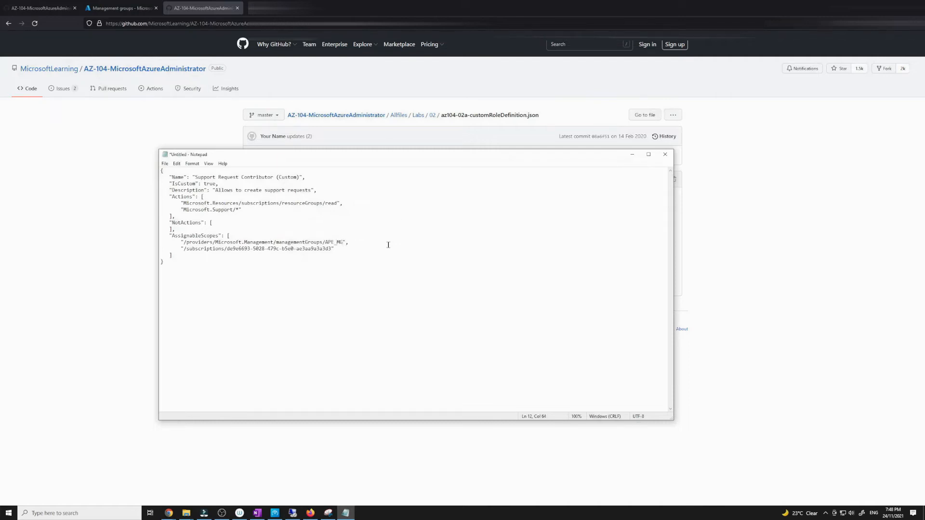
click(164, 164)
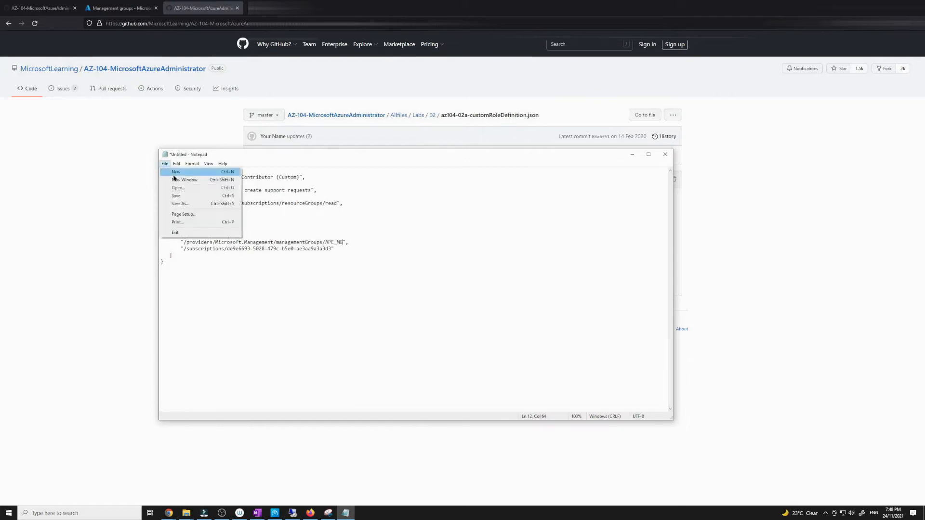
click(473, 274)
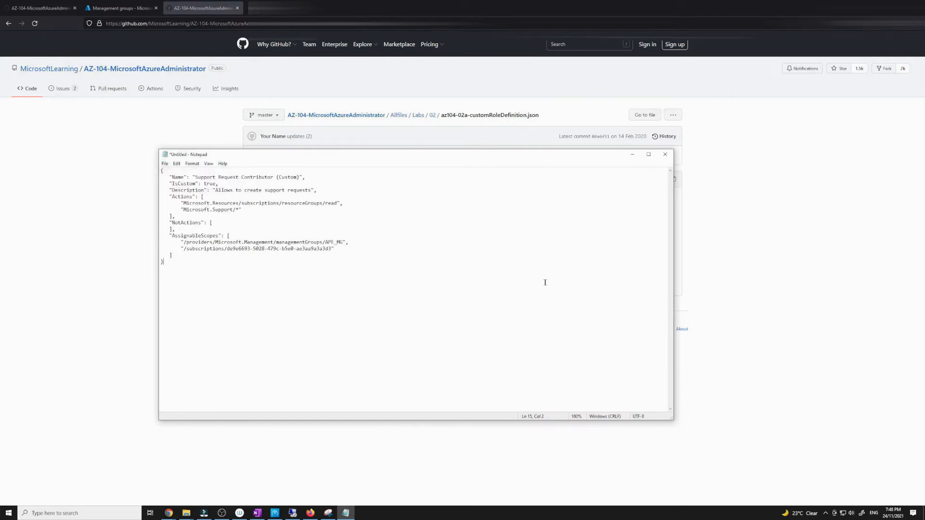
- Highlight the Task 2 lab instruction about replacing the SUBSCRIPTION_ID placeholder and saving the change
click(121, 8)
click(42, 8)
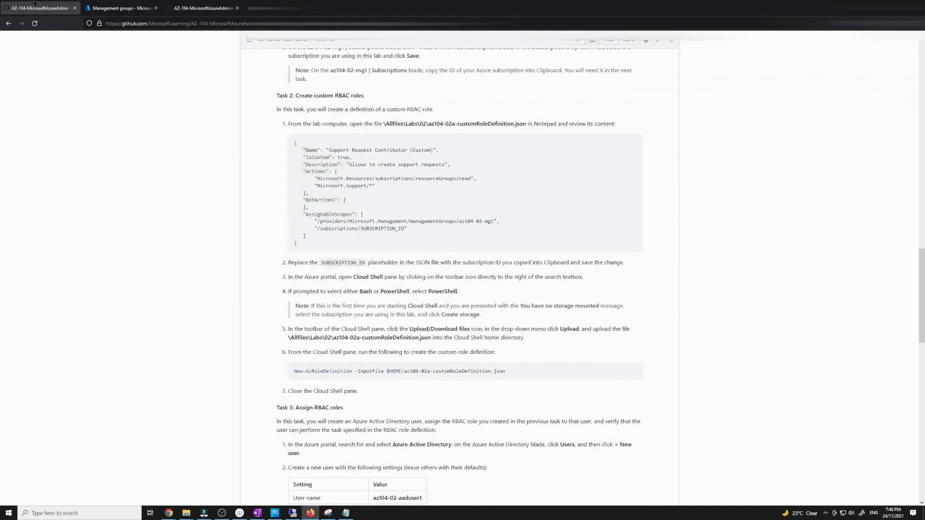
scroll(240, 205, down, 1)
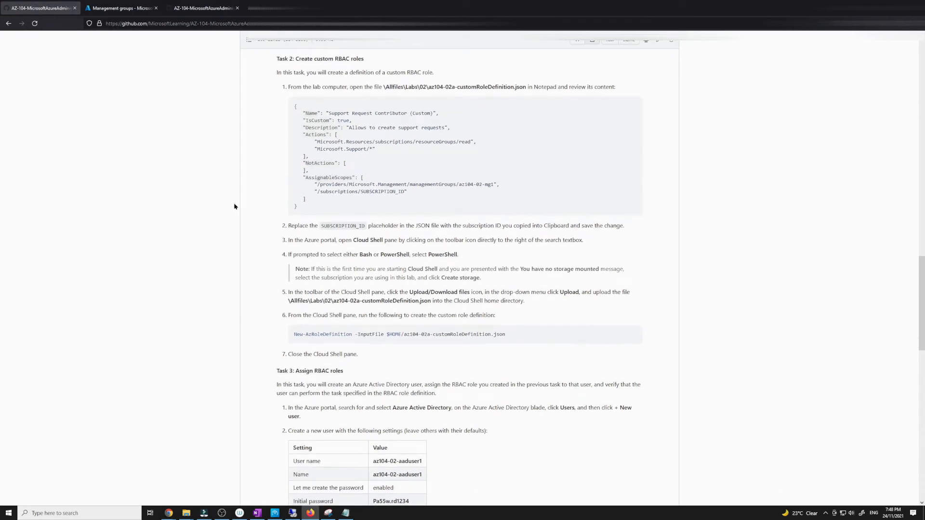
drag(291, 225, 631, 230)
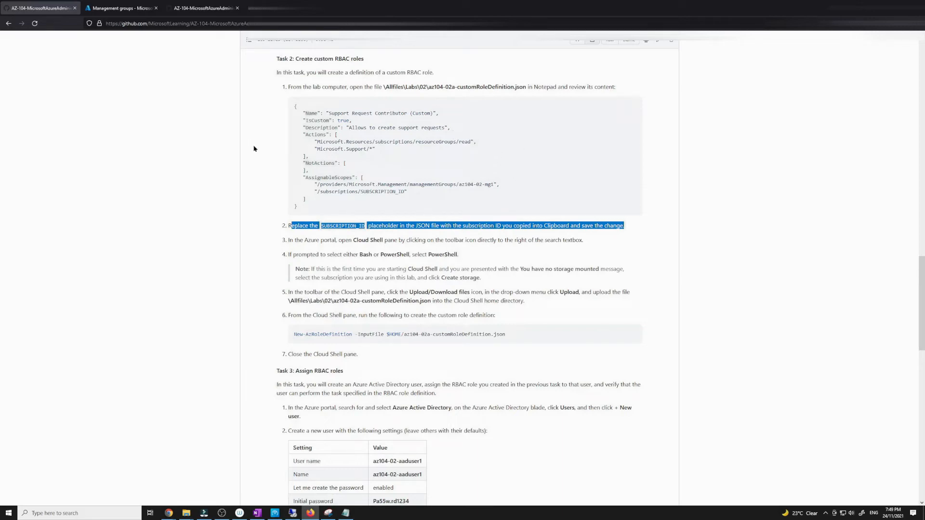
- Try to edit az104-02a-customRoleDefinition.json directly on GitHub, and return to the file from the sign-in page
click(185, 4)
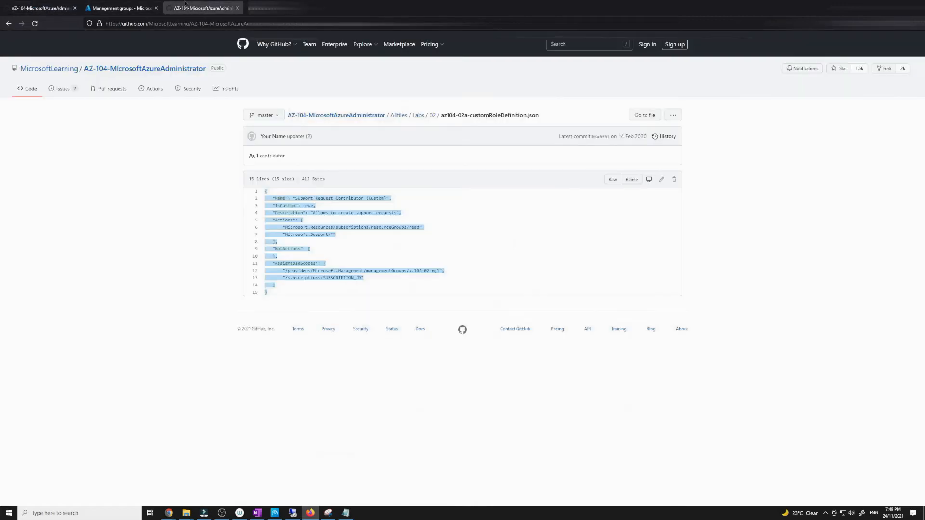
click(368, 281)
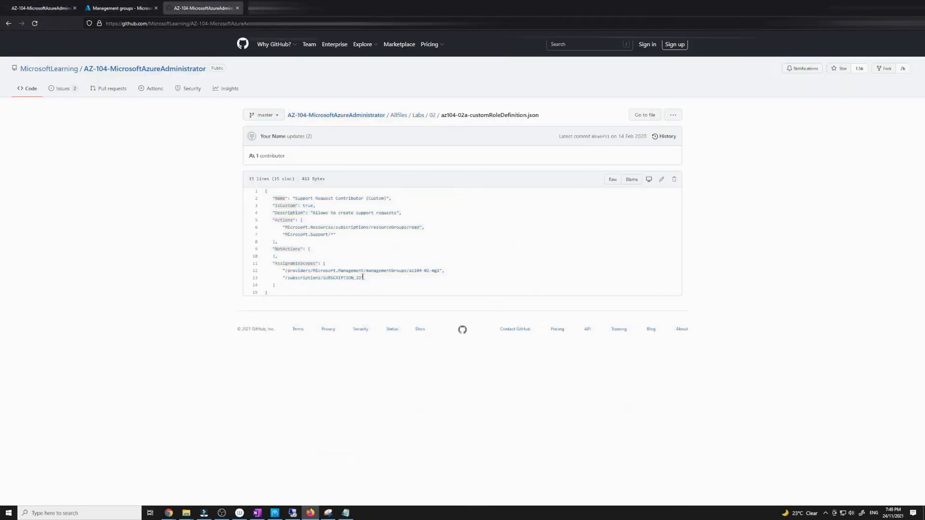
click(662, 181)
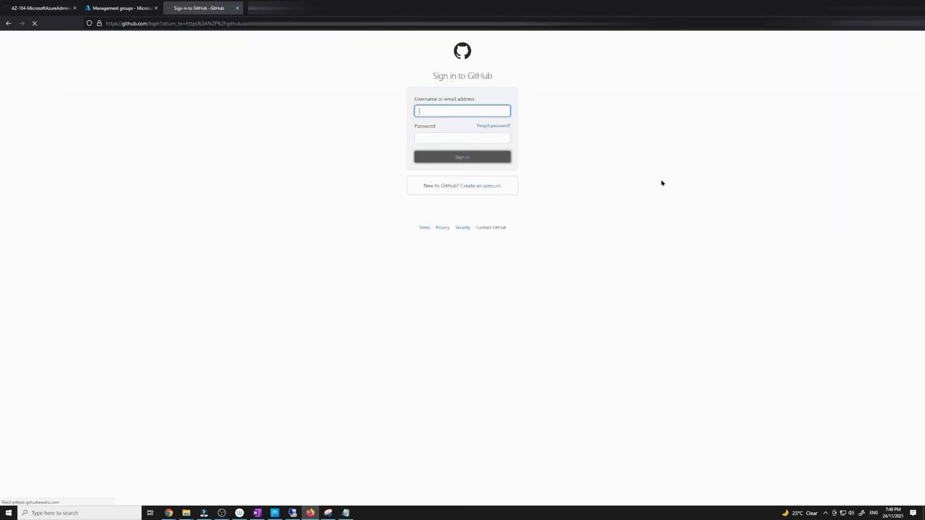
click(9, 24)
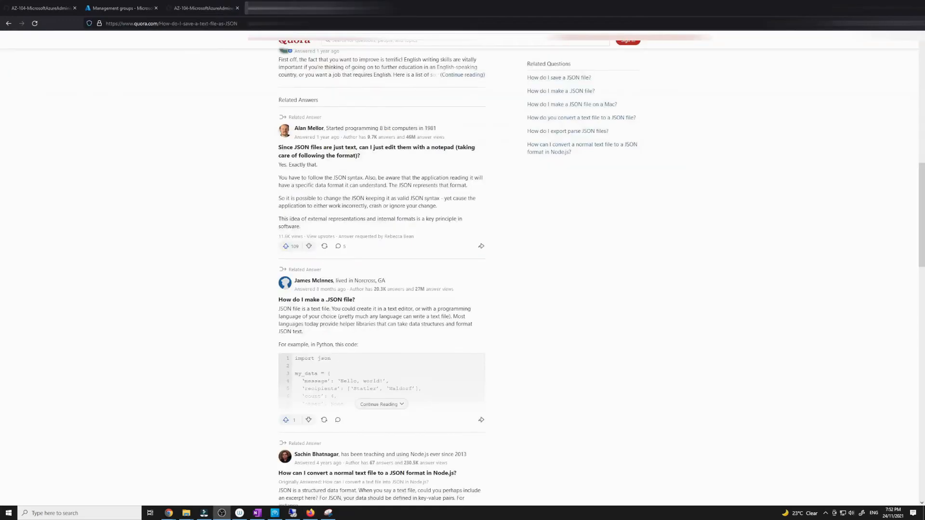
click(202, 8)
click(142, 4)
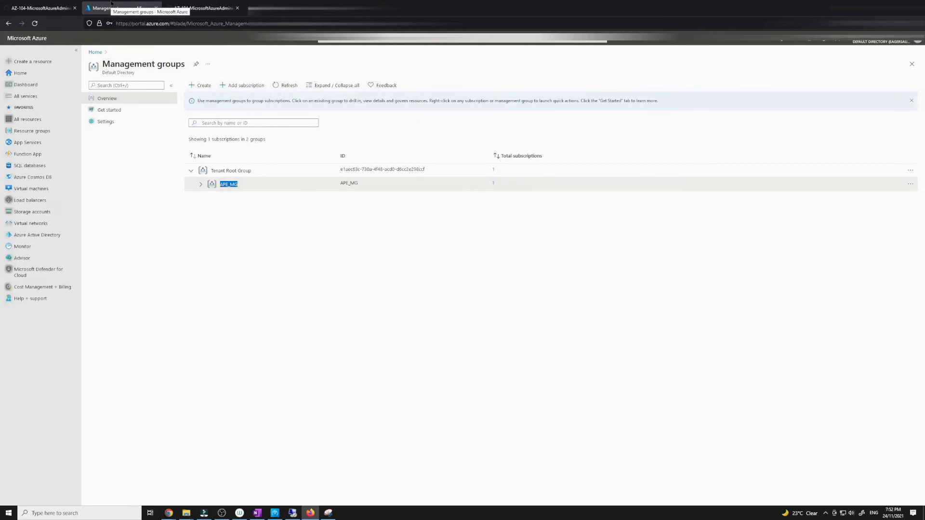
click(201, 3)
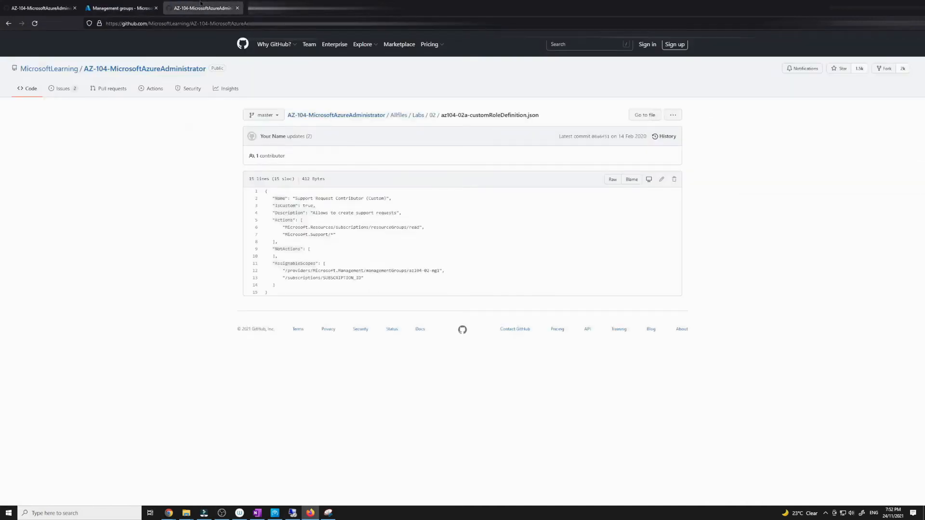
click(101, 4)
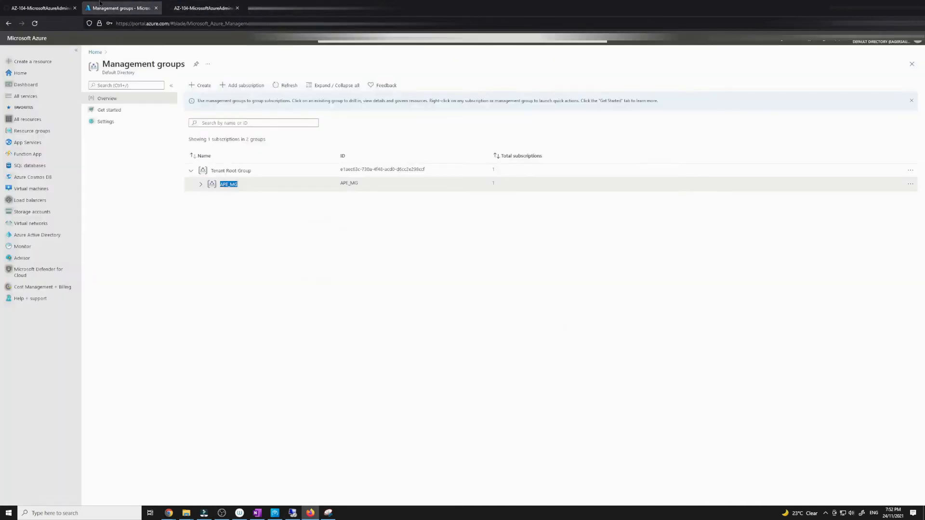
click(41, 3)
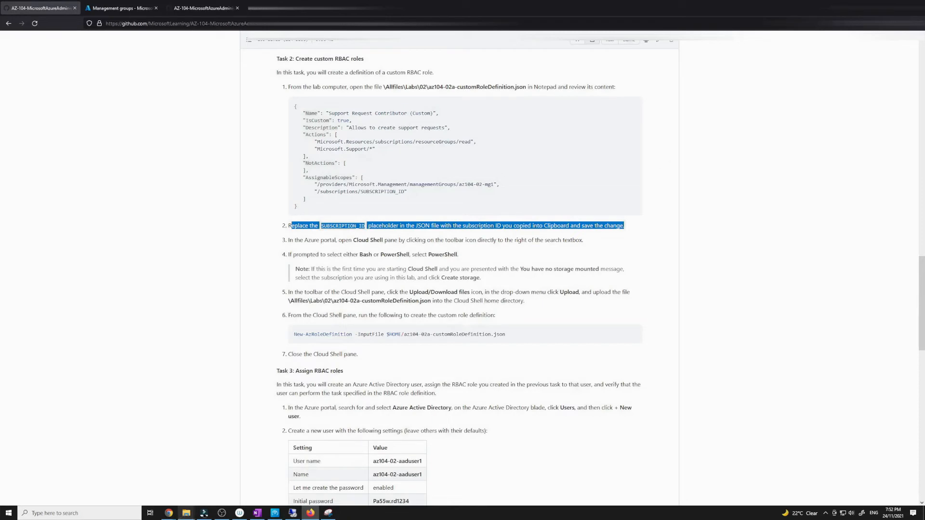
- Locate the lab02.json file on the Desktop in File Explorer, and switch back to Firefox
mouse_move(189, 517)
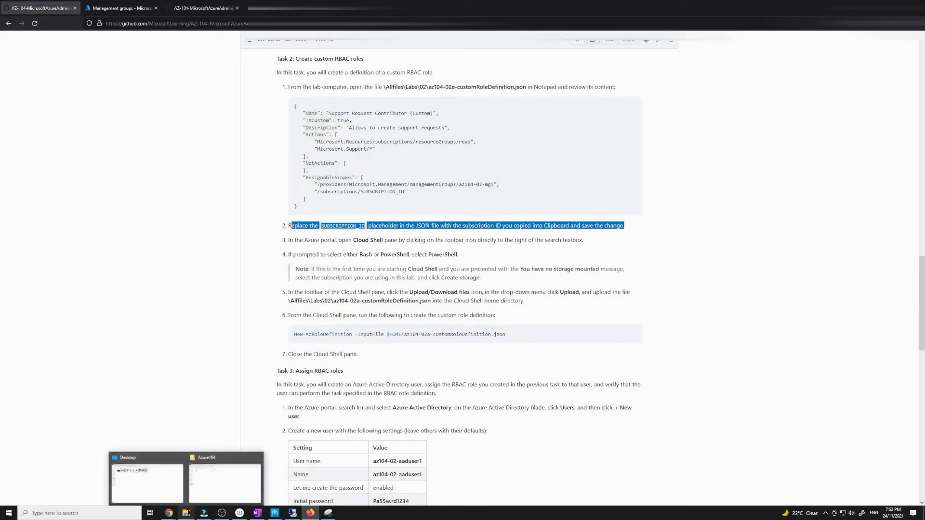
click(212, 484)
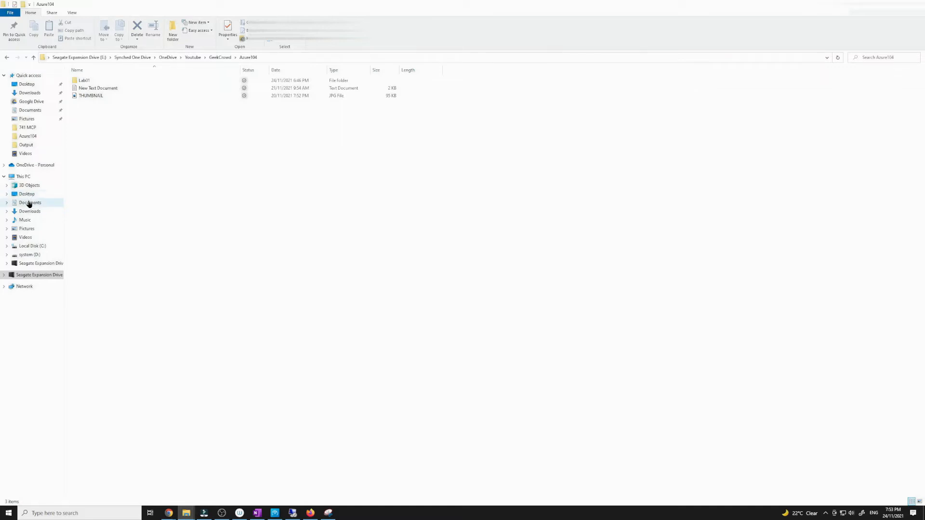
click(29, 203)
click(28, 195)
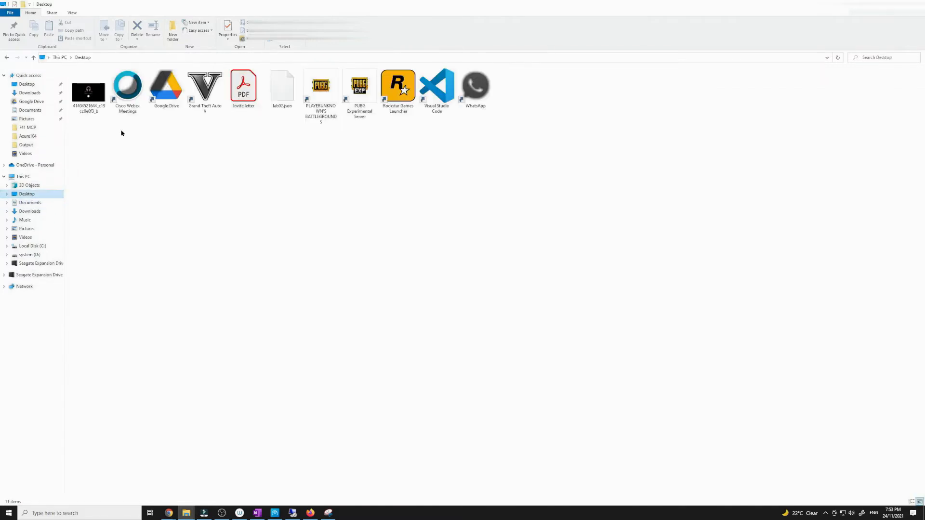
click(284, 99)
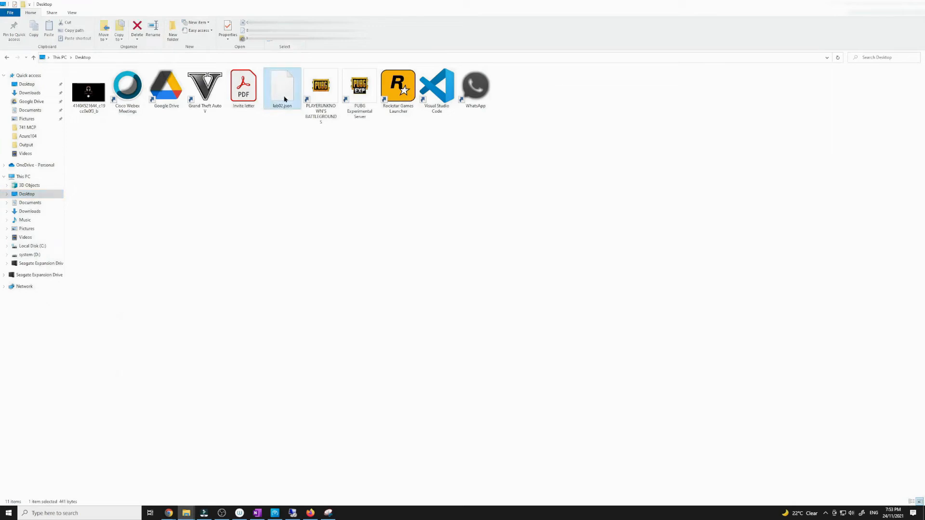
right_click(284, 99)
click(212, 165)
click(310, 513)
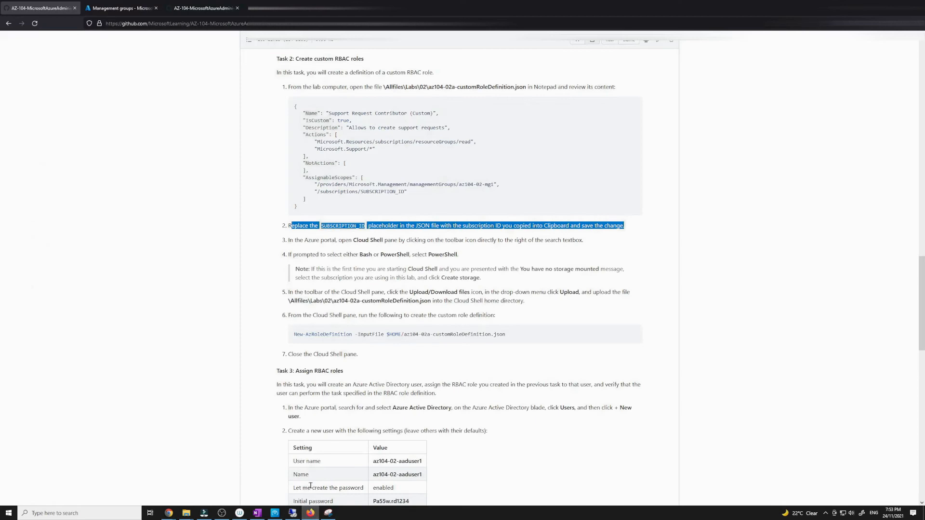
- Start a PowerShell Cloud Shell from the Azure portal home and create its storage in the DEV-APE-WA-IT subscription
click(121, 8)
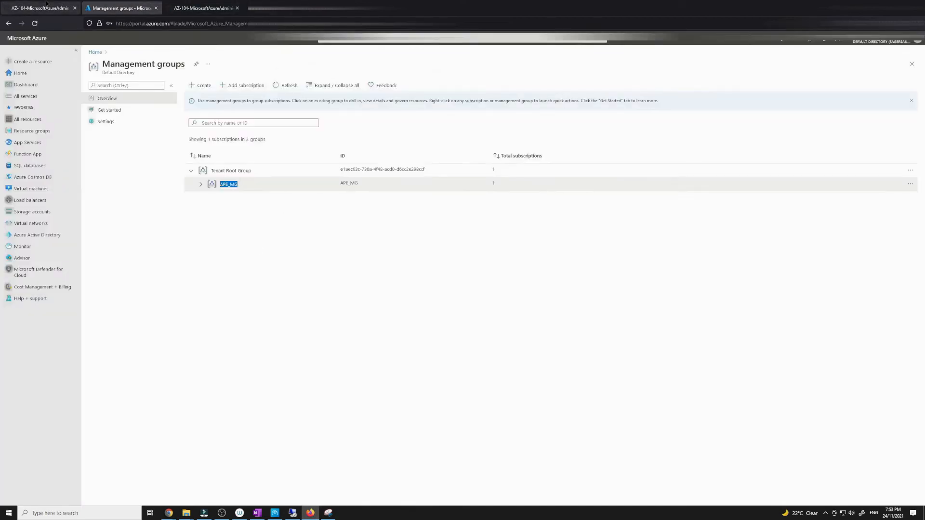
click(46, 3)
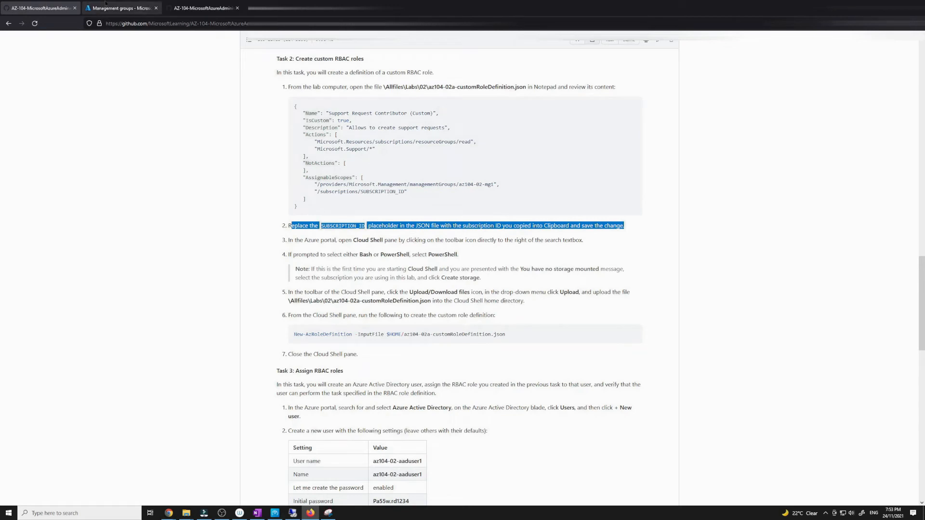
click(121, 8)
click(34, 75)
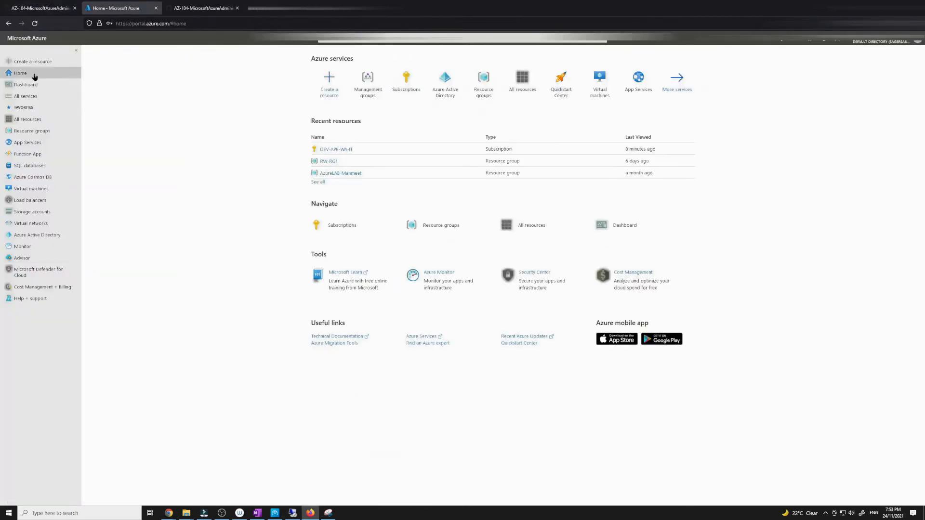
click(770, 47)
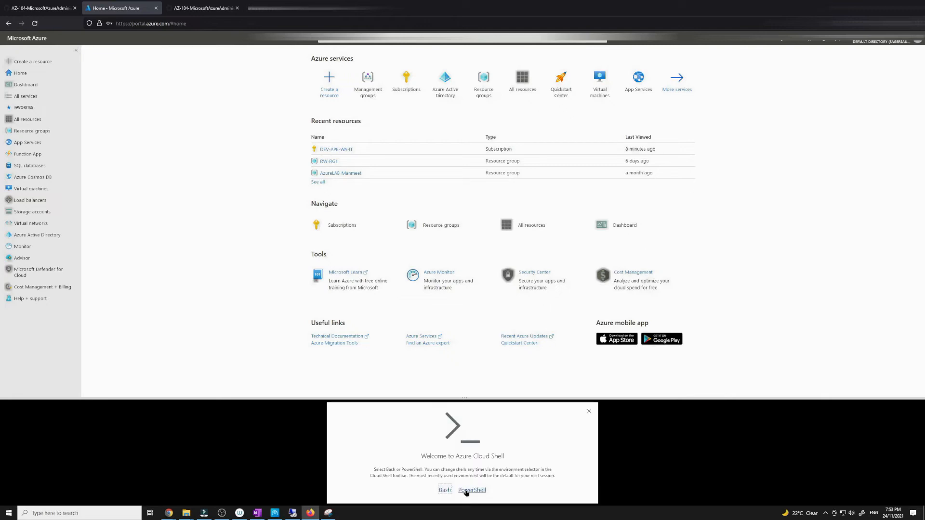
click(466, 491)
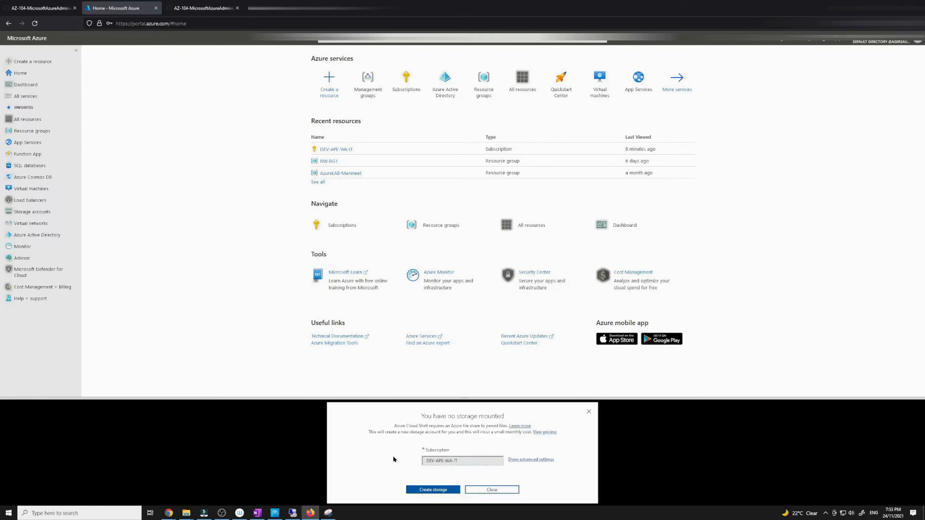
click(439, 491)
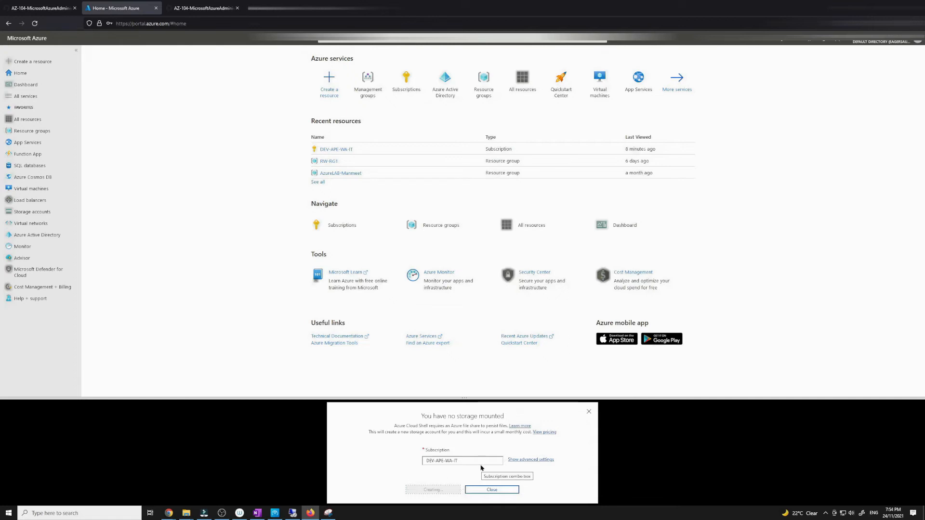
- Review the Task 2 lab instructions on uploading the JSON file and creating the custom role in Cloud Shell
click(42, 5)
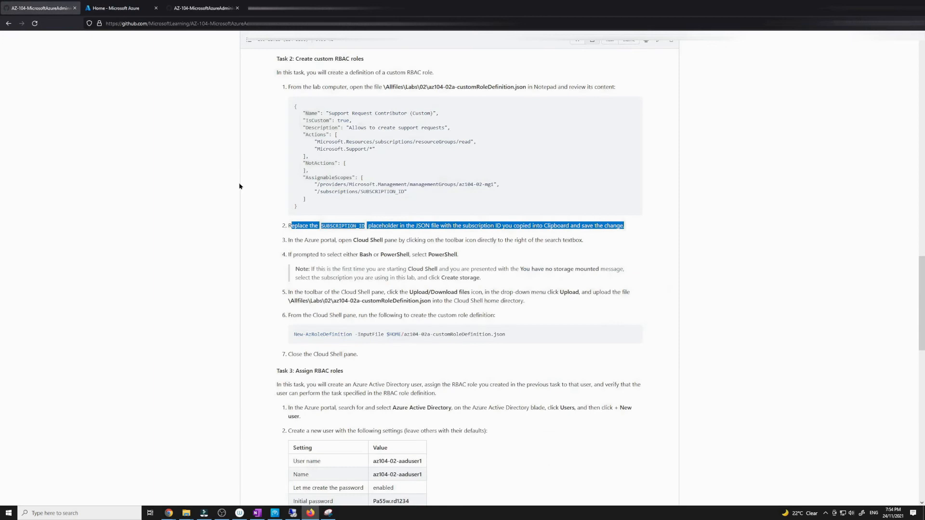
click(207, 165)
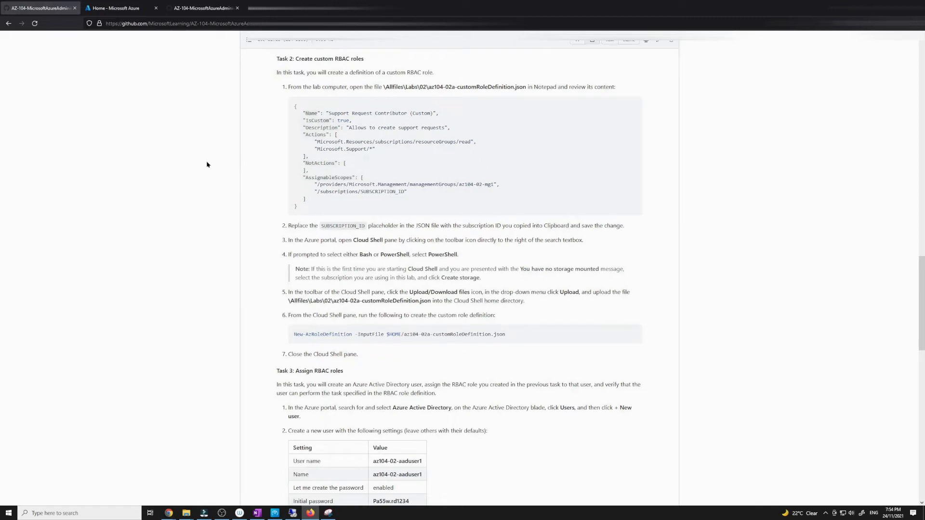
scroll(208, 166, down, 1)
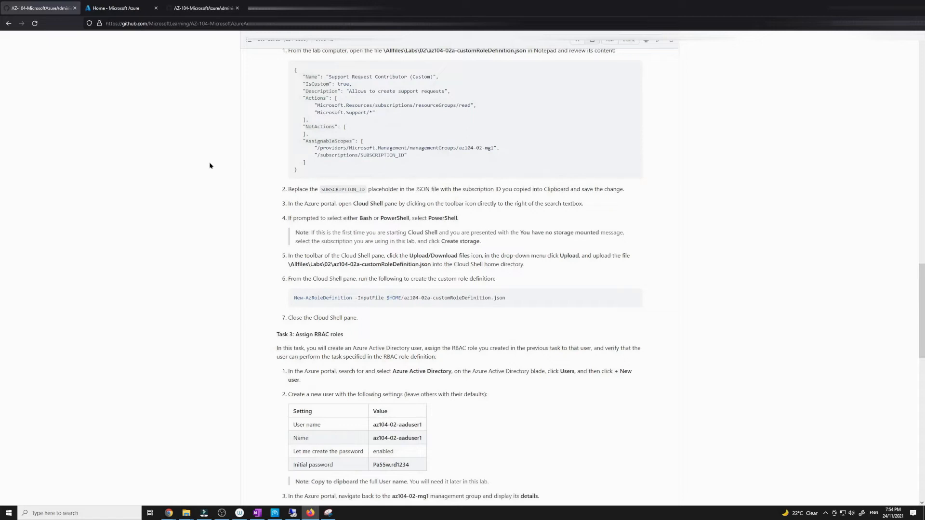
- Open a new Cloud Shell session in a separate browser tab, skipping the account protection setup for now
click(120, 8)
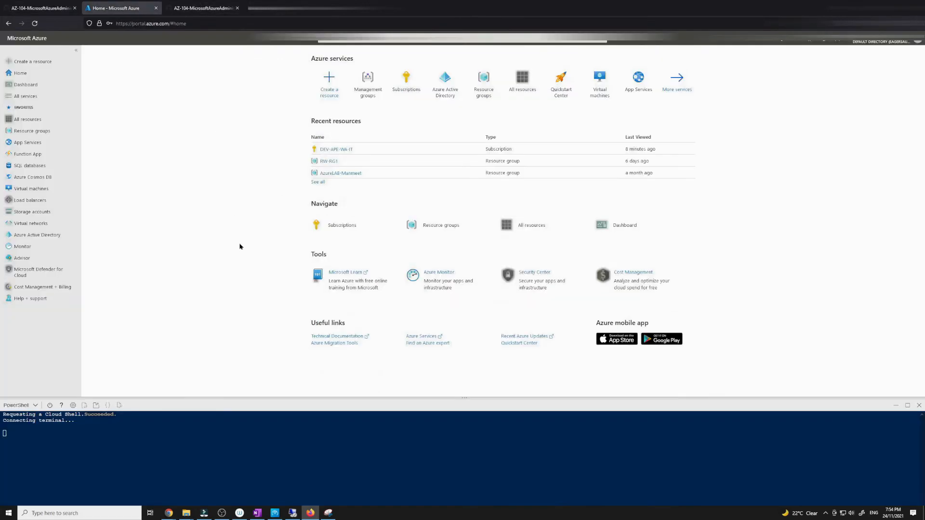
click(96, 406)
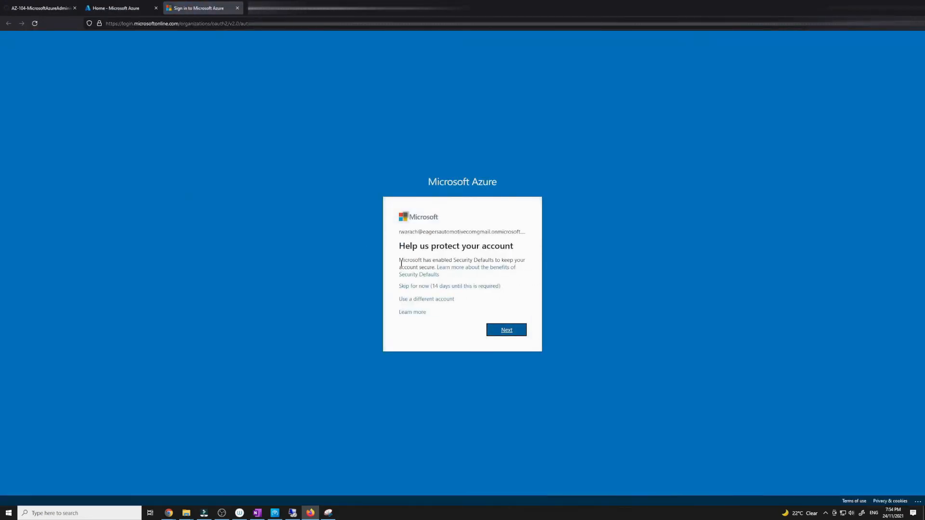
click(422, 287)
click(465, 316)
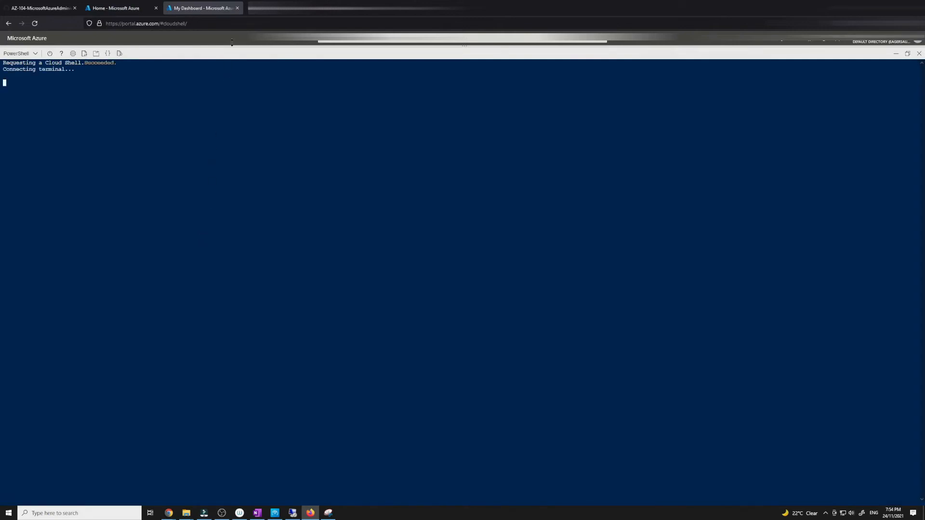
- Close the separate Cloud Shell browser tab and upload lab02.json from the Desktop to the portal's Cloud Shell home directory
click(238, 7)
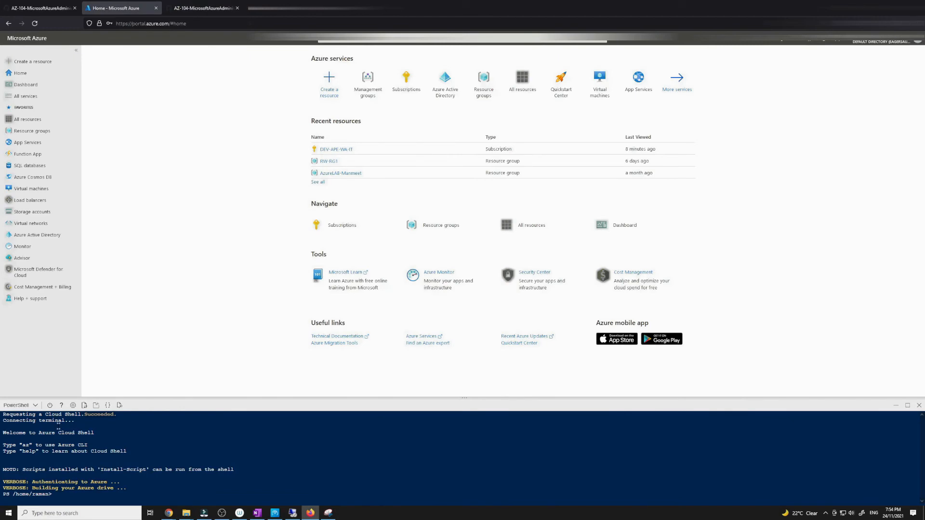
click(86, 408)
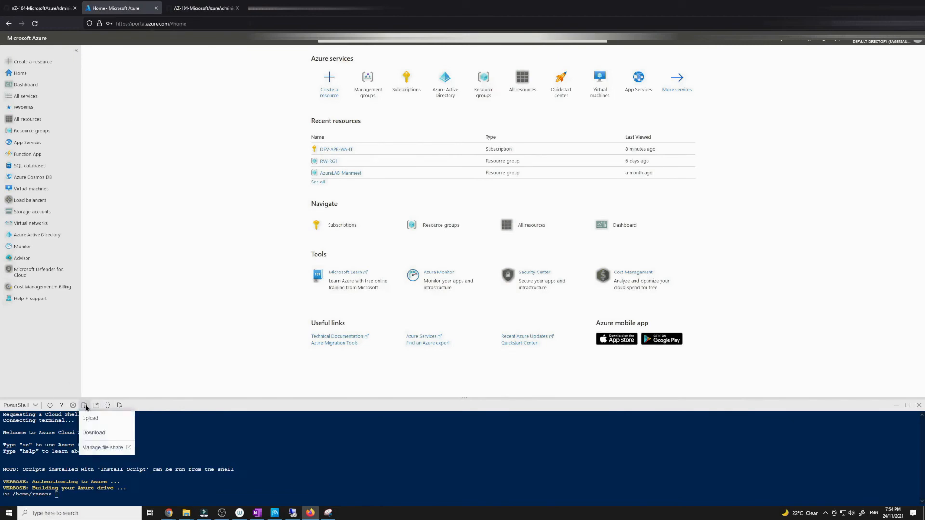
click(91, 418)
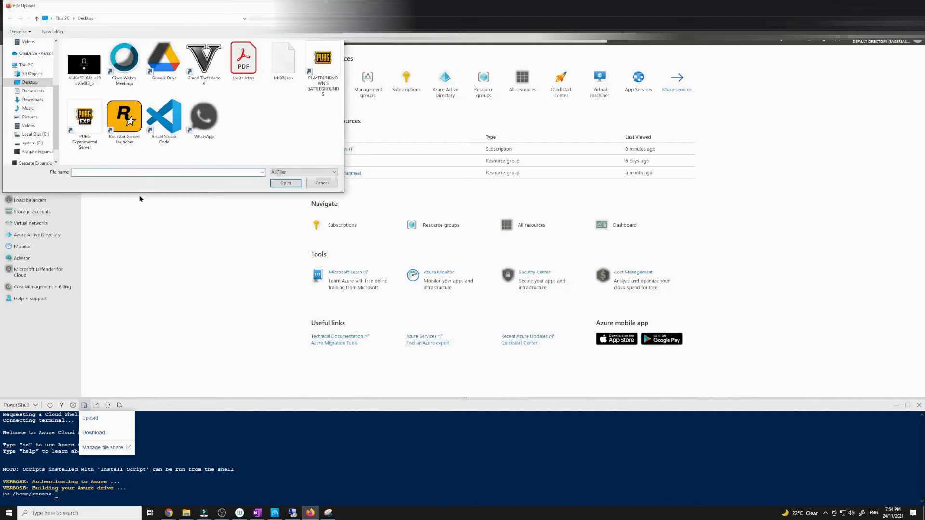
click(292, 64)
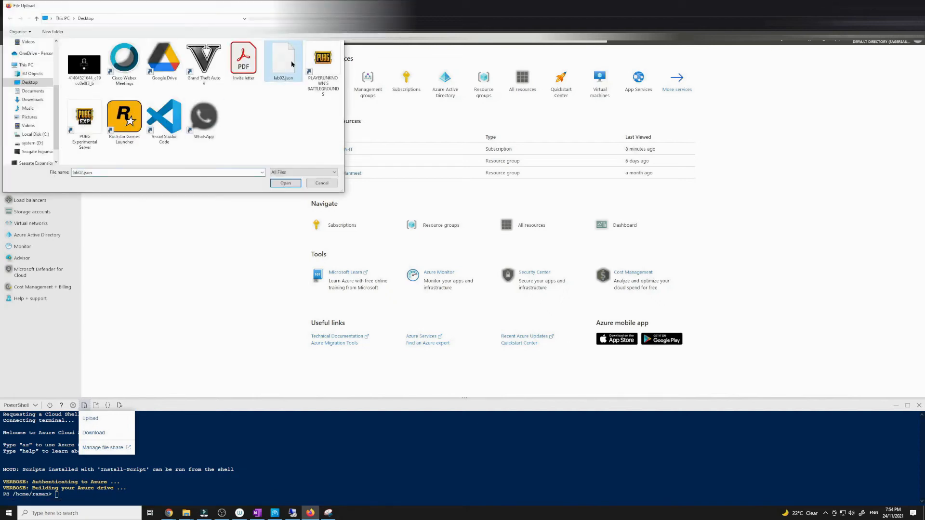
click(285, 183)
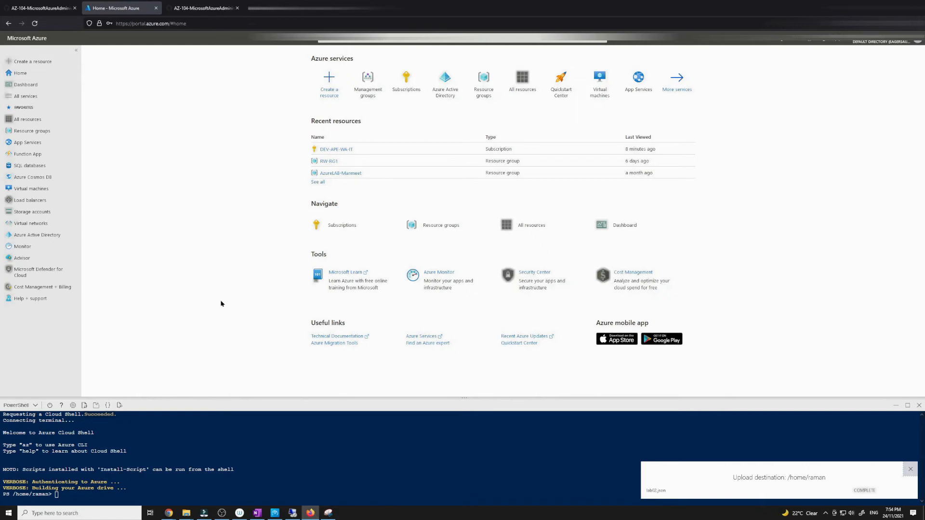
- Review the remaining Task 2 instructions, the custom role definition file and the start of Task 3: Assign RBAC roles
click(202, 4)
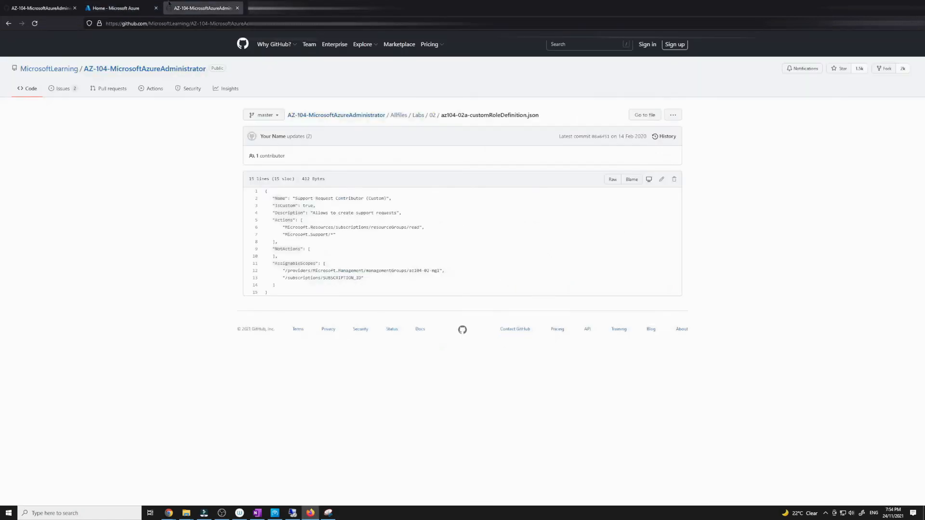
click(41, 7)
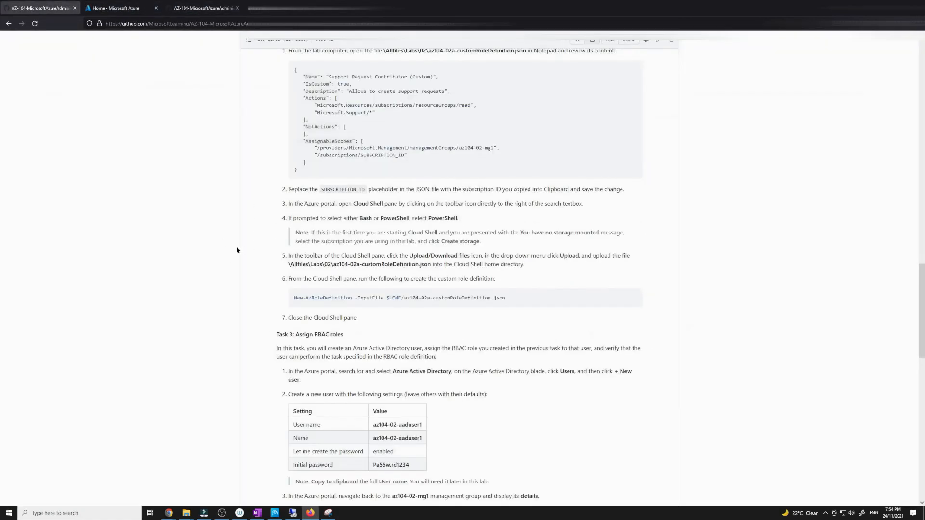
click(131, 4)
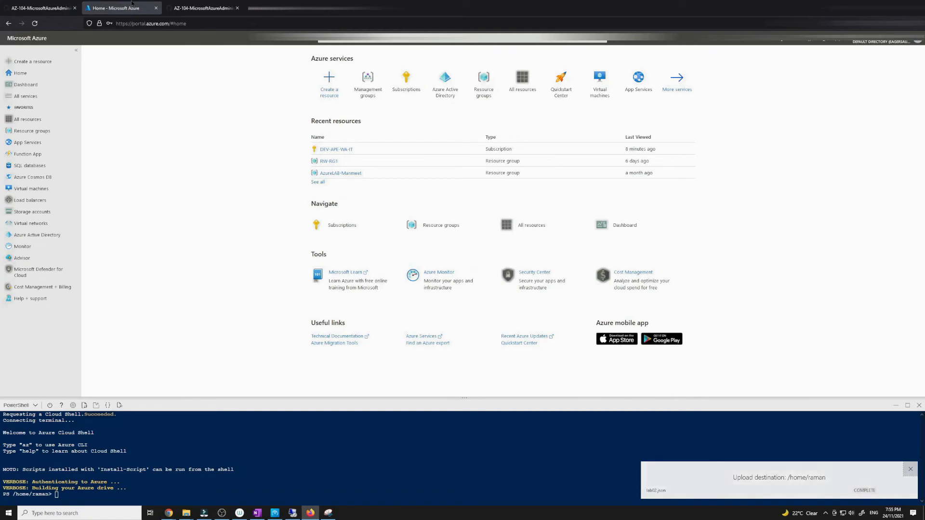
click(188, 4)
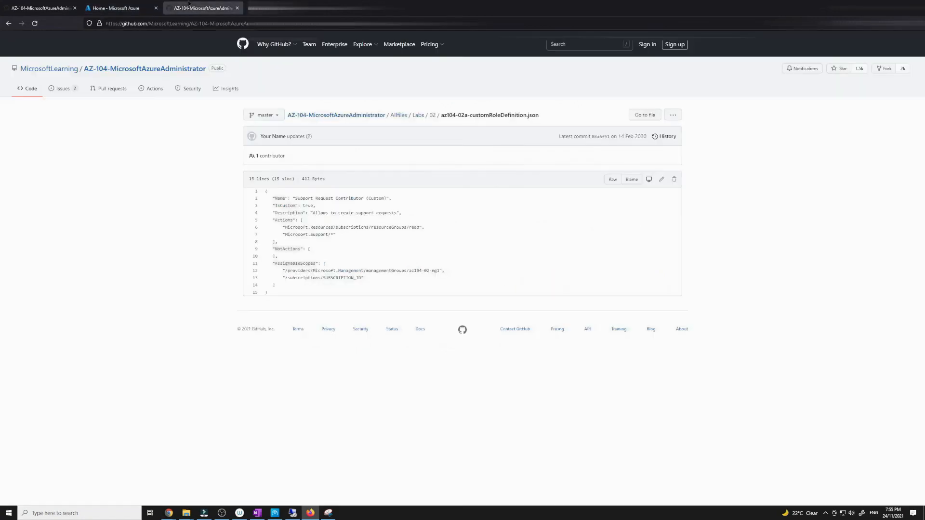
click(41, 8)
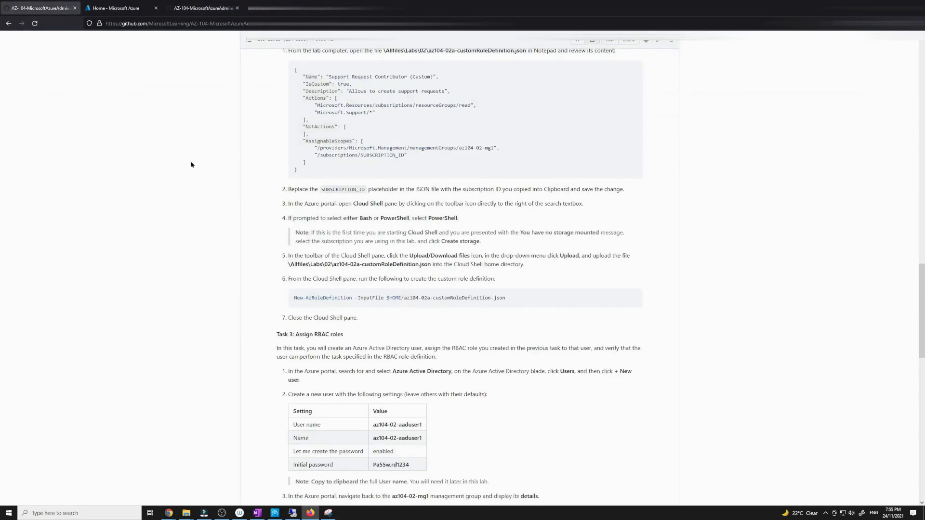
scroll(191, 164, down, 4)
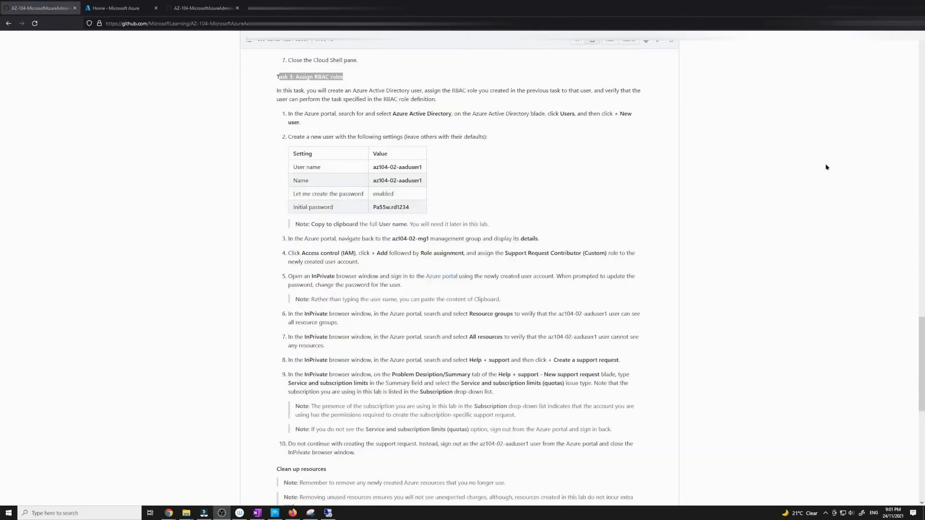
drag(274, 78, 351, 85)
click(351, 84)
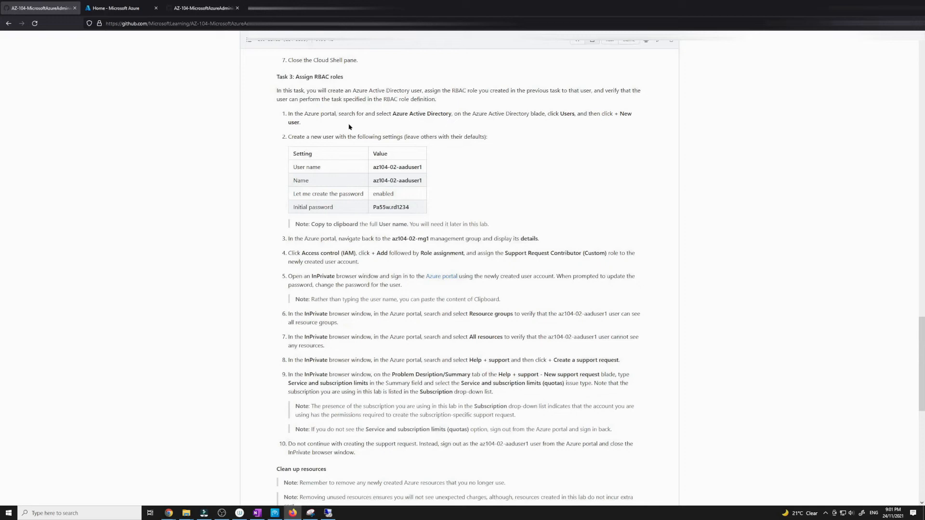
- Copy the Task 3 user name and open the Azure Active Directory users list, reconnecting the timed-out Cloud Shell
drag(373, 167, 431, 168)
key(ctrl+c)
click(120, 8)
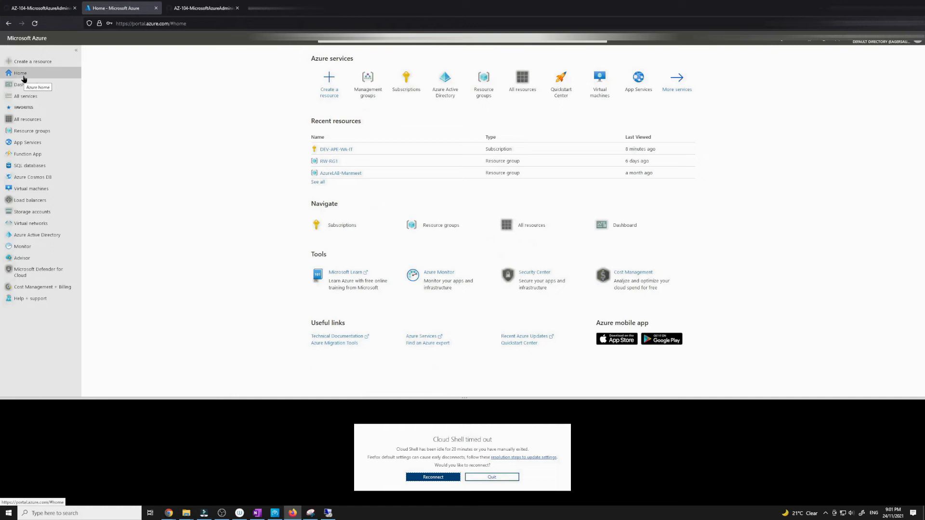
click(443, 86)
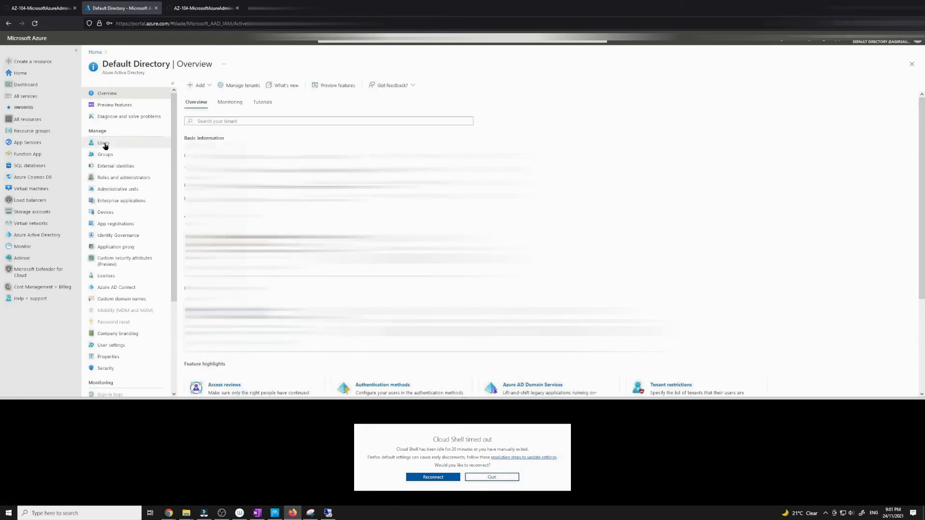
click(103, 143)
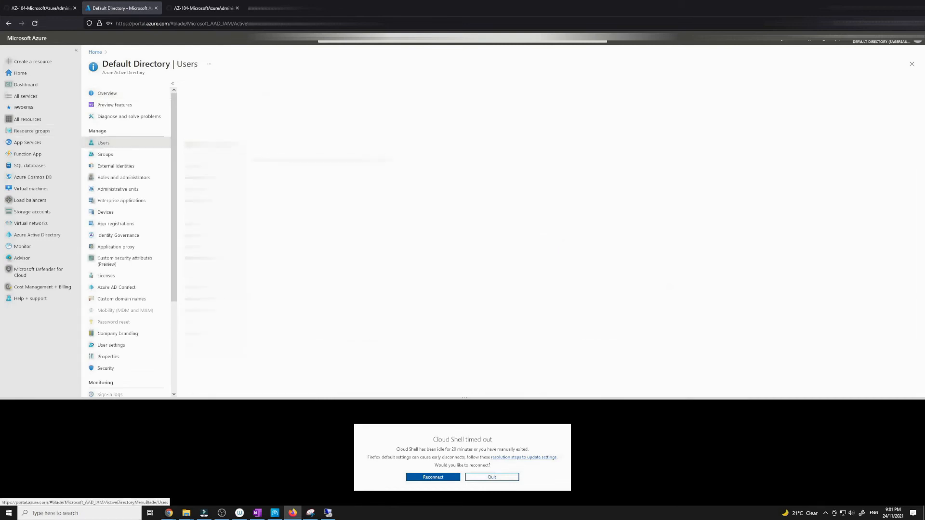
click(432, 478)
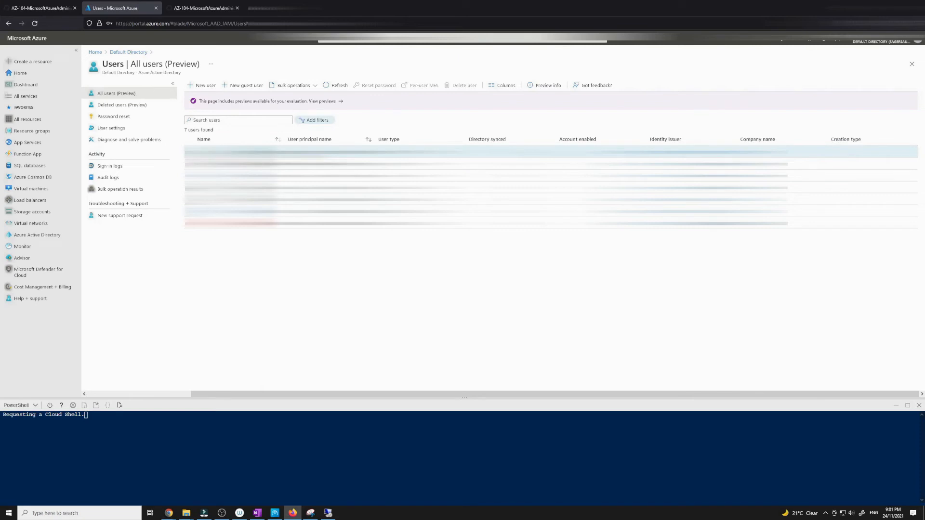
- Start a new directory user and set both its user name and name to az104-02-aaduser1
click(205, 88)
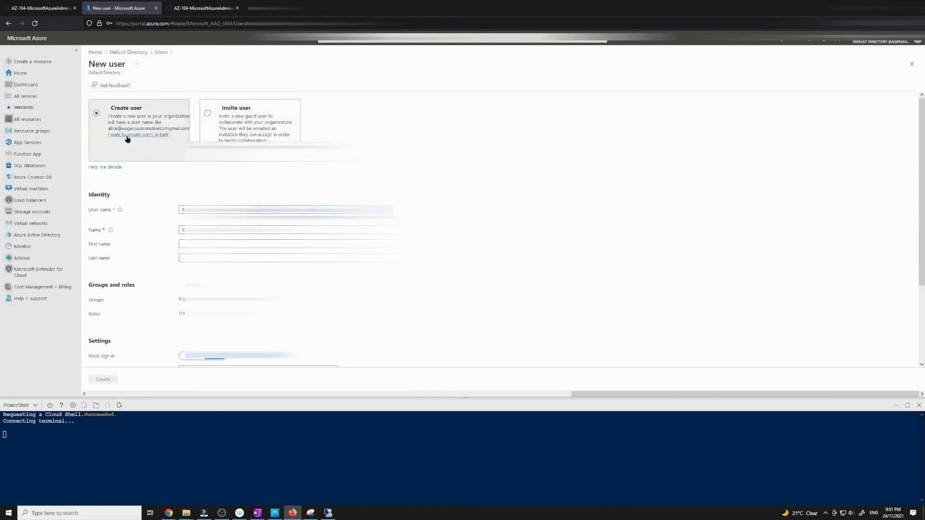
click(128, 136)
click(203, 228)
key(ctrl+v)
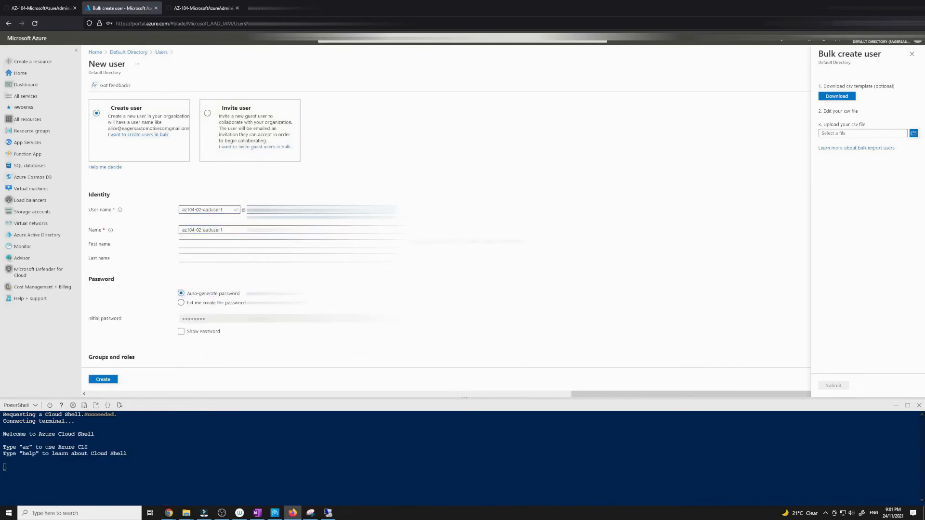
- Set the new user's initial password manually to the one copied from the lab instructions, and create the user
click(196, 6)
click(62, 4)
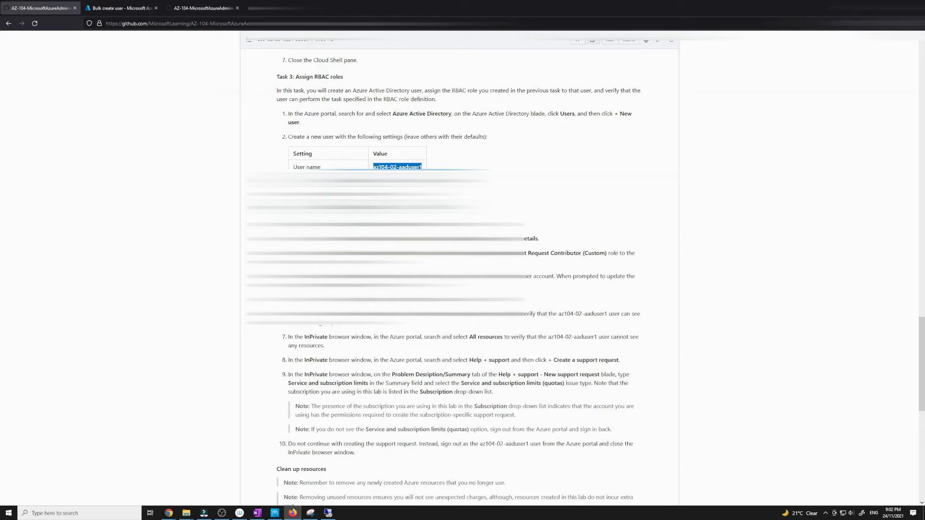
triple_click(390, 207)
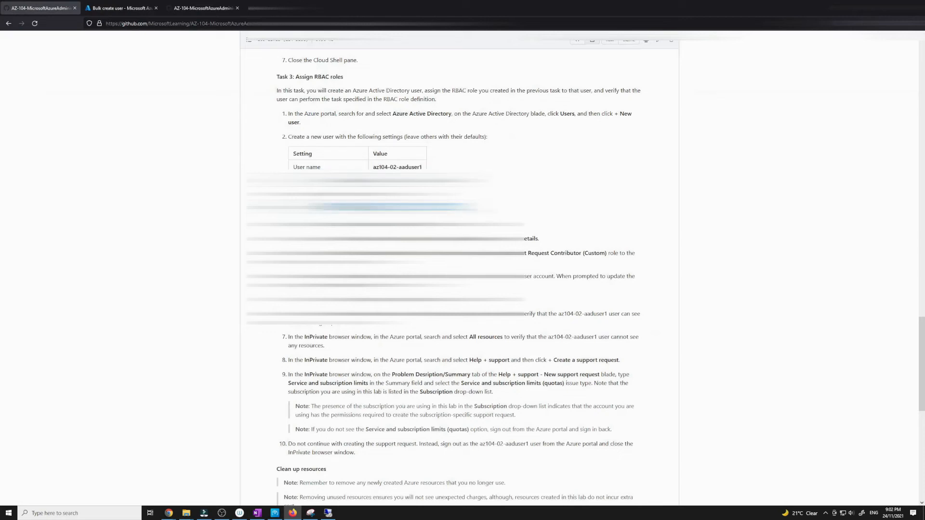
click(121, 8)
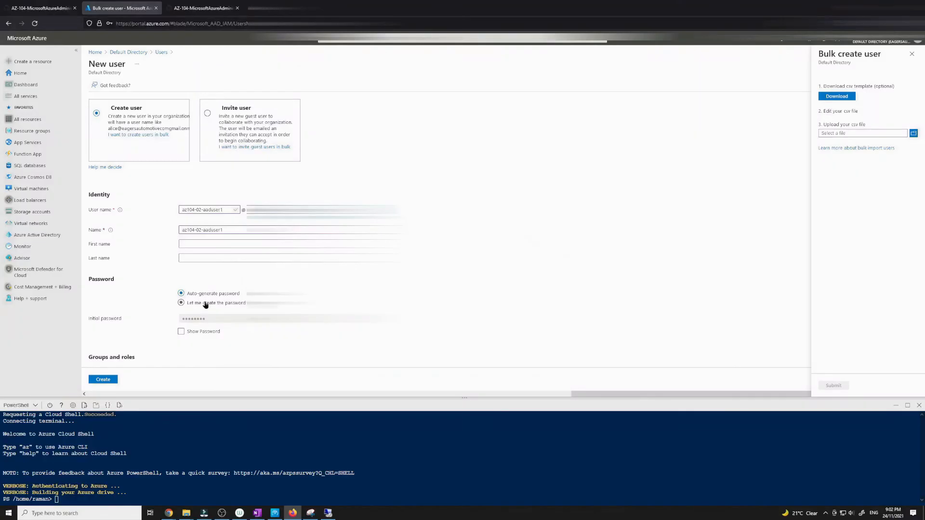
click(205, 303)
click(199, 320)
key(ctrl+v)
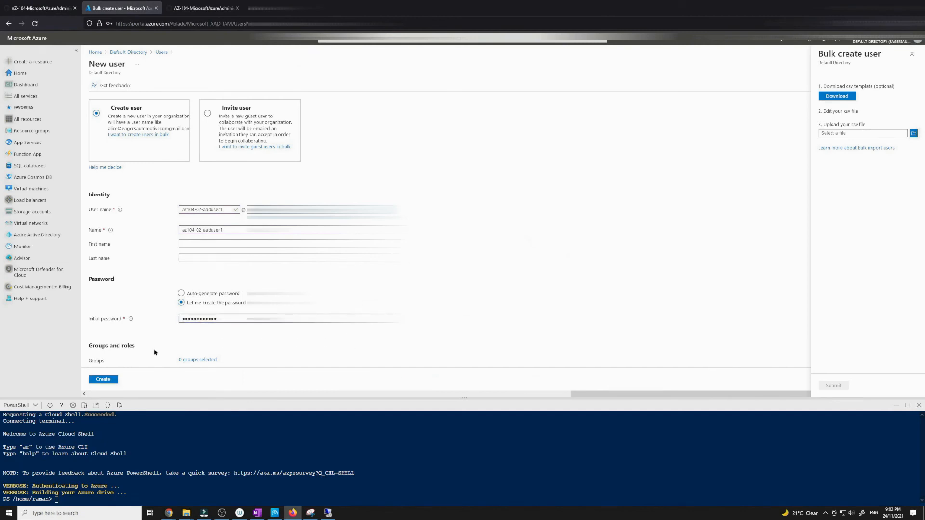
click(102, 381)
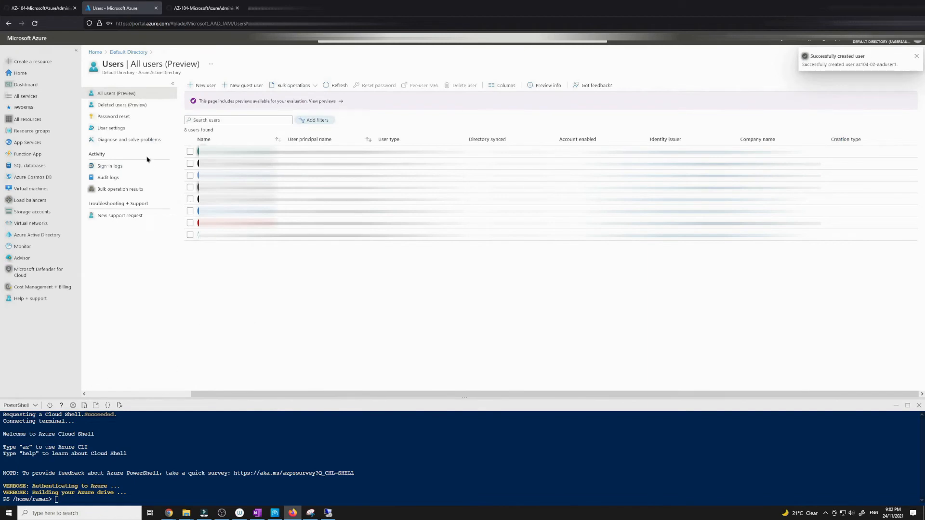
- Return the portal to its home page and read Task 3 steps 3 and 4 on the az104-02-mg1 management group and role assignment
click(30, 75)
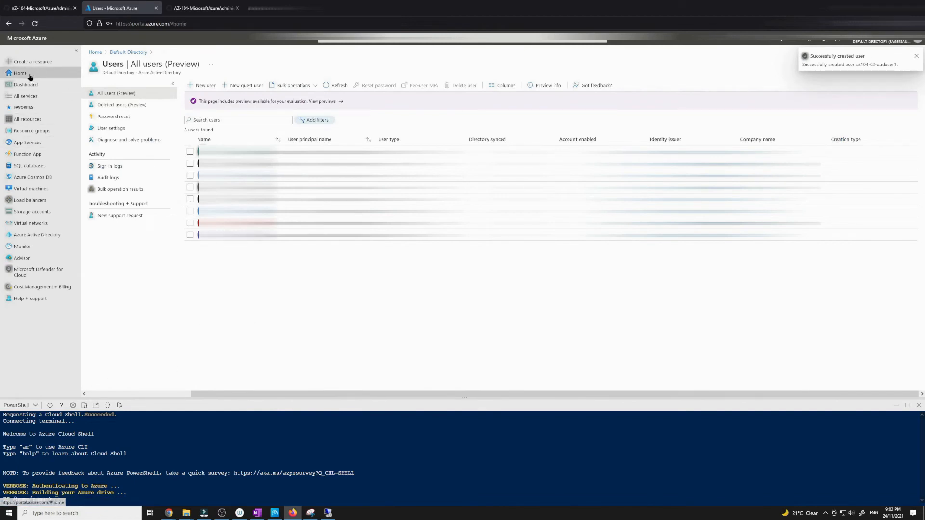
key(ctrl+shift+Tab)
scroll(385, 174, down, 3)
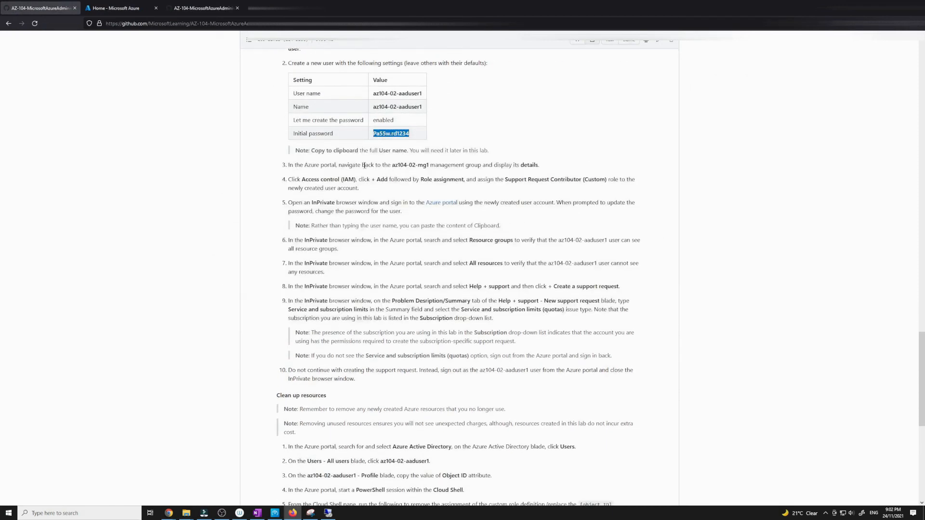
drag(444, 165, 393, 166)
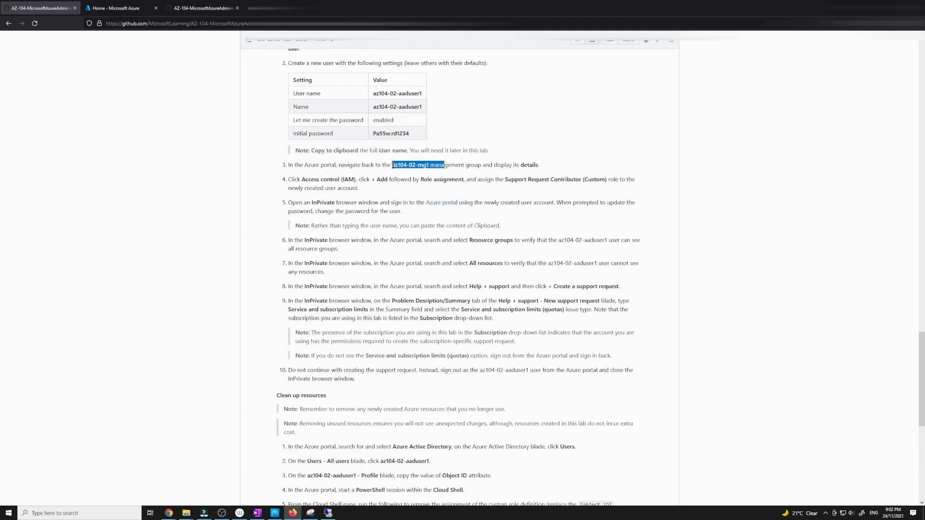
drag(322, 180, 394, 188)
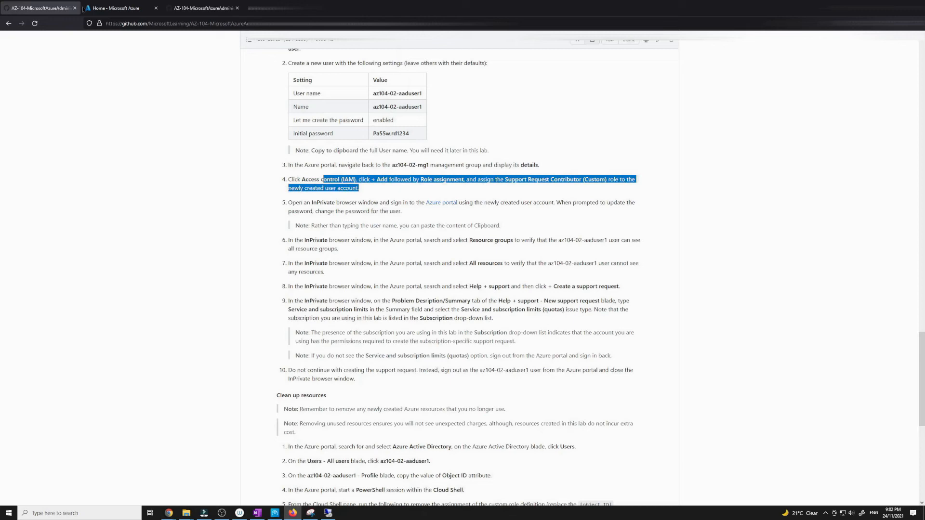
- Search the Azure portal for "mana", open Management groups and expand the APE_MG group
click(86, 8)
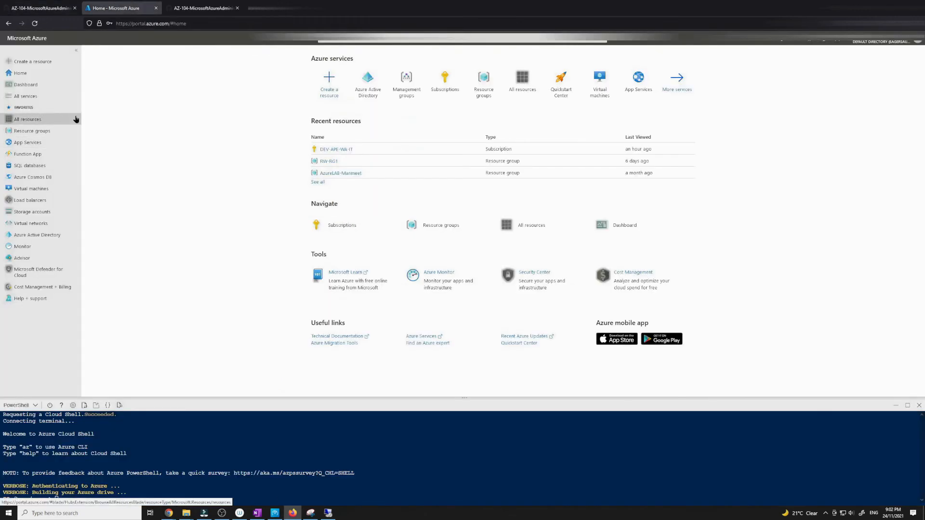
click(341, 40)
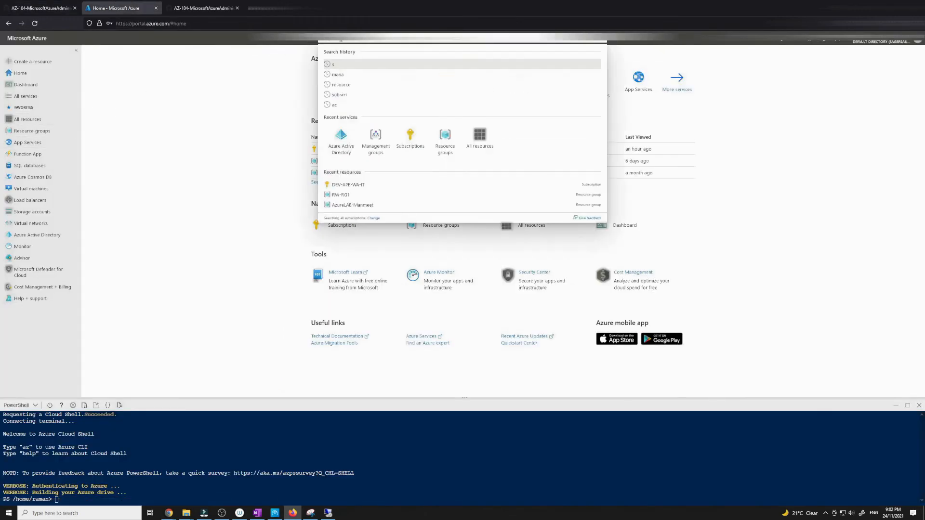
text(mana)
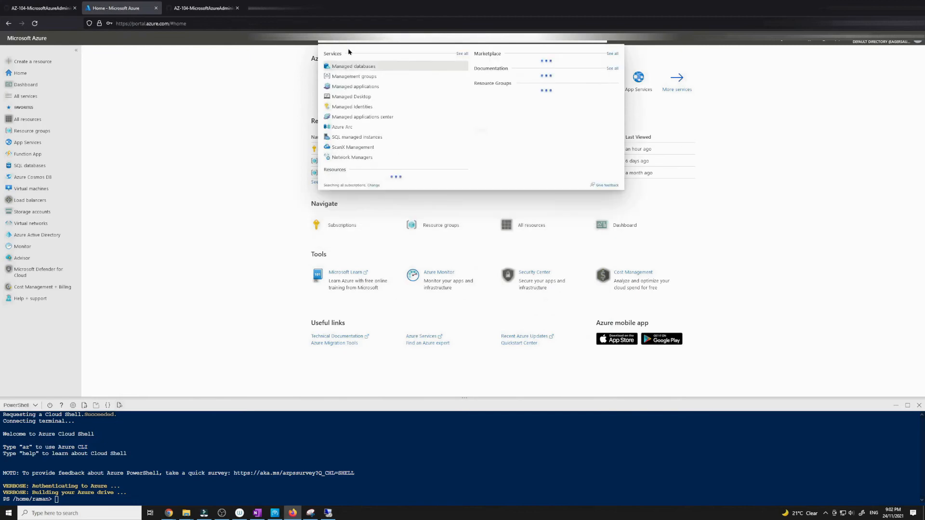
click(359, 79)
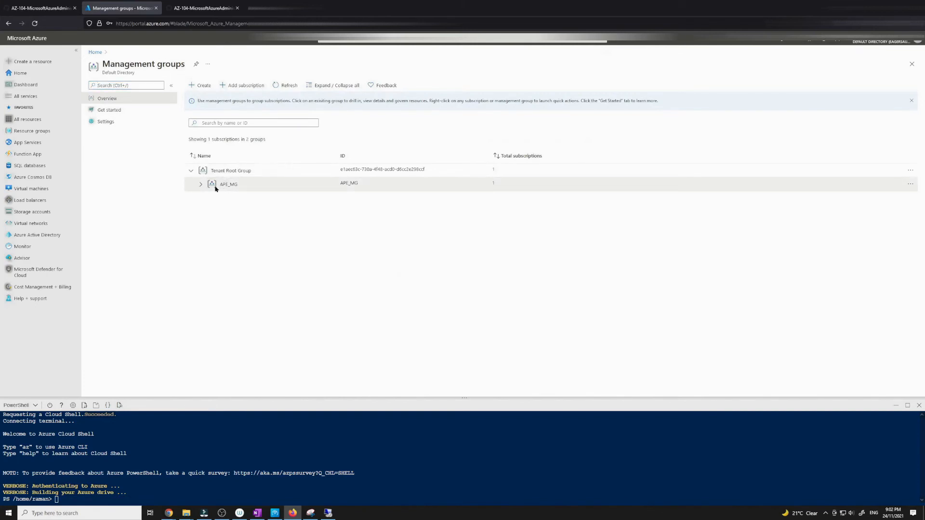
click(201, 185)
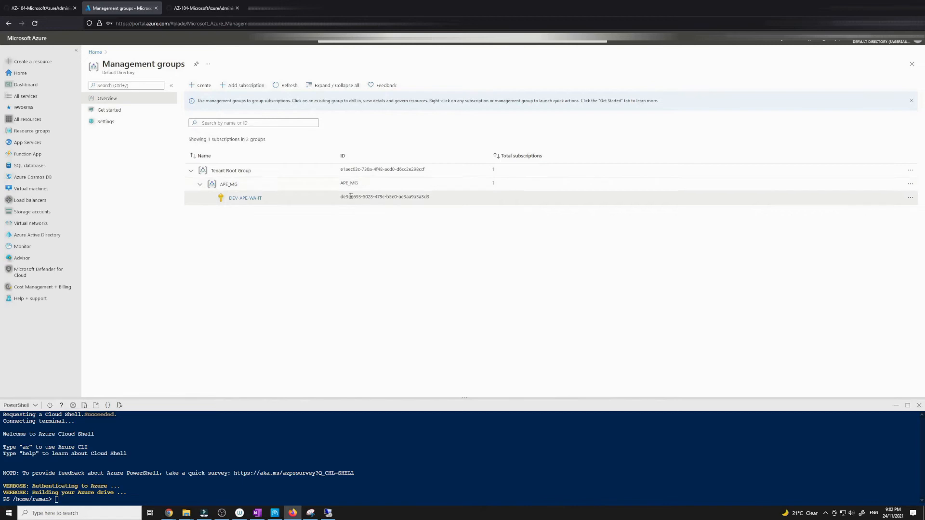
- Recheck the Task 3 role assignment instructions and the az104-02a-customRoleDefinition.json file on GitHub
click(41, 8)
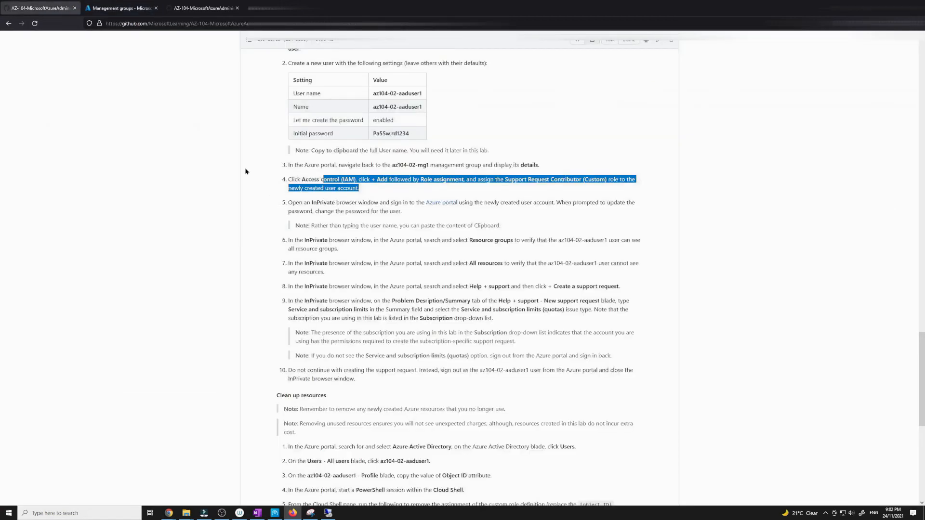
click(377, 195)
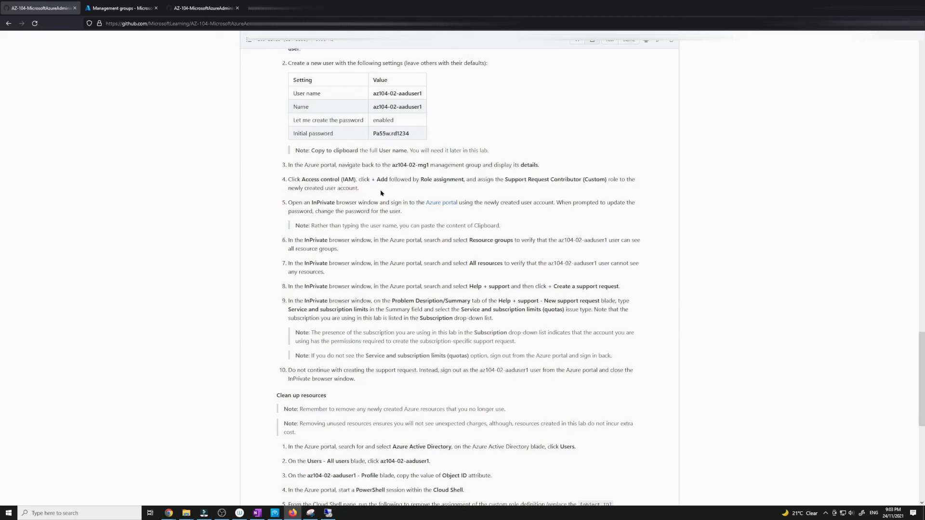
click(195, 6)
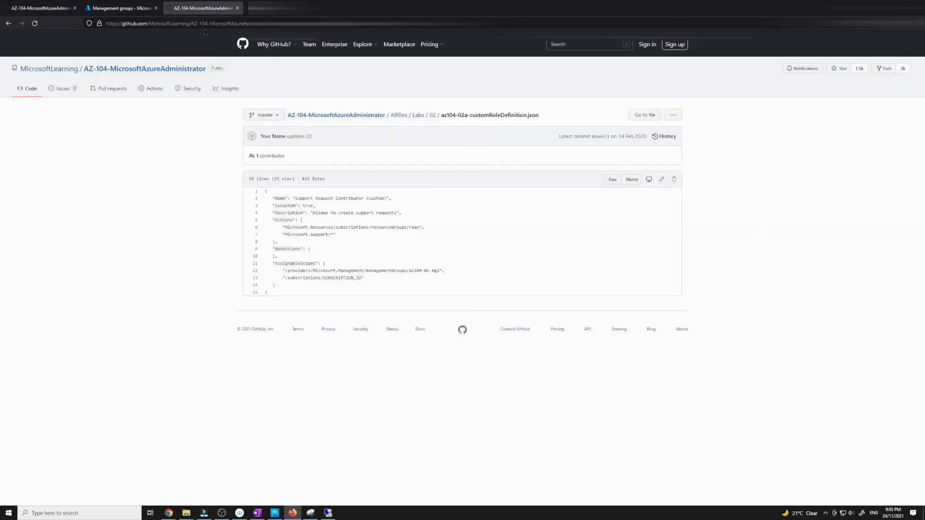
- Recheck Task 3 steps 3 and 4 in the lab instructions against the APE_MG management group and return to the Azure portal
click(121, 8)
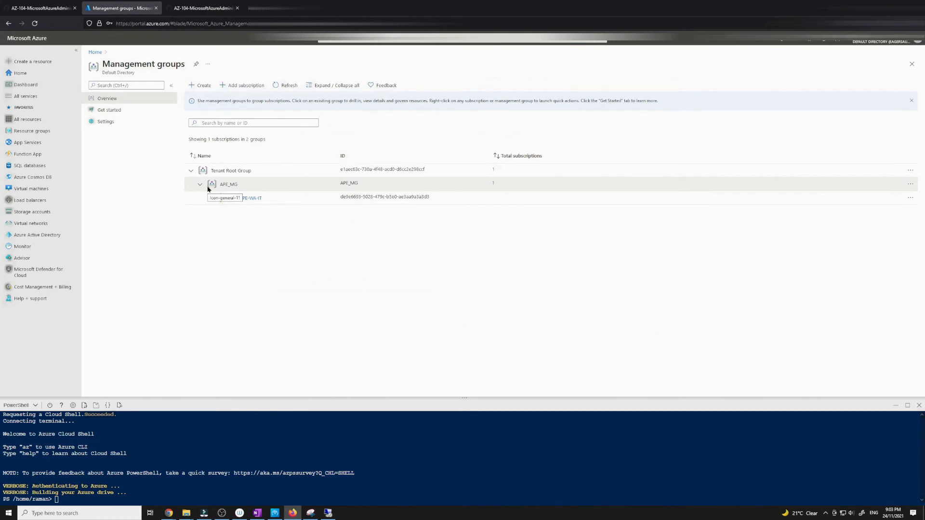
click(29, 3)
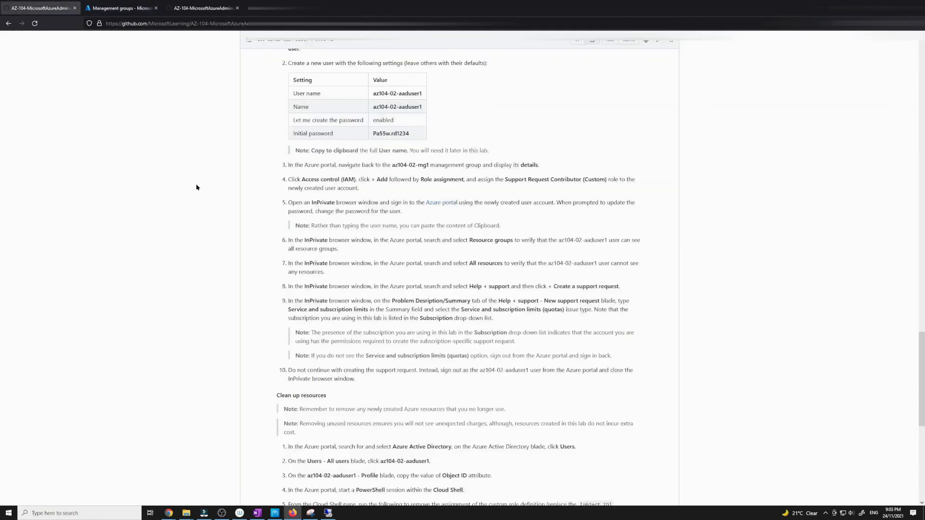
click(110, 4)
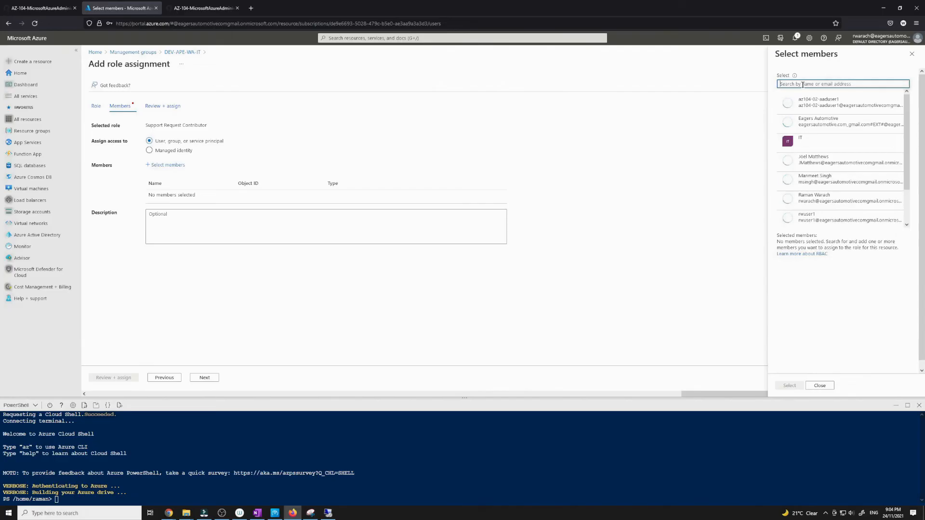
text(Support Request Contrib)
key(BackSpace)
key(BackSpace)
key(BackSpace)
key(BackSpace)
key(BackSpace)
key(BackSpace)
key(BackSpace)
key(BackSpace)
key(BackSpace)
key(BackSpace)
key(BackSpace)
key(BackSpace)
key(BackSpace)
key(BackSpace)
key(BackSpace)
key(BackSpace)
key(BackSpace)
key(BackSpace)
key(BackSpace)
key(BackSpace)
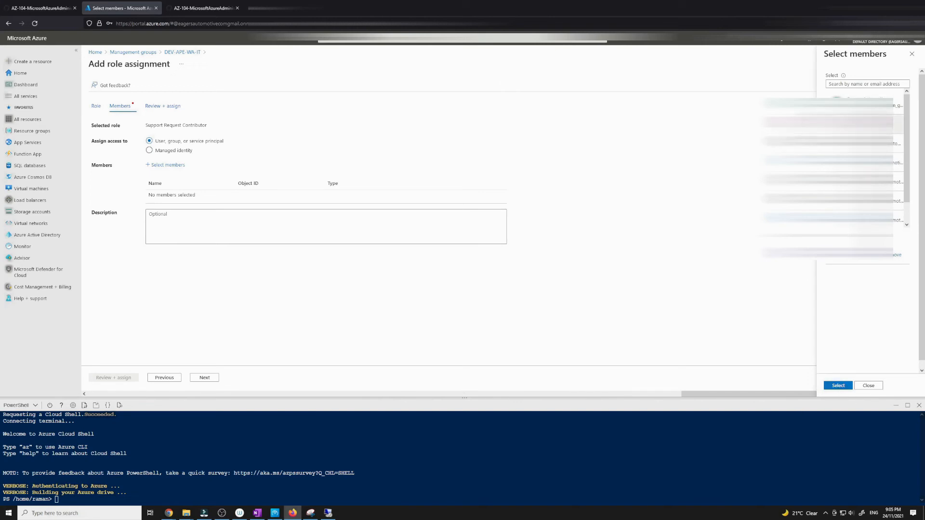
- Add az104-02-aaduser1 as the member, assign the Support Request Contributor role on DEV-APE-WA-IT, and check the portal notifications
click(838, 386)
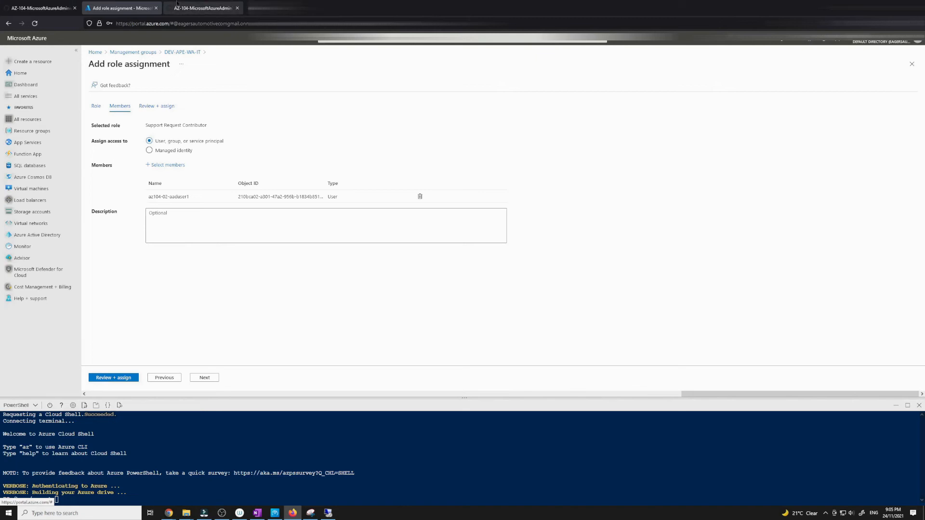
click(177, 4)
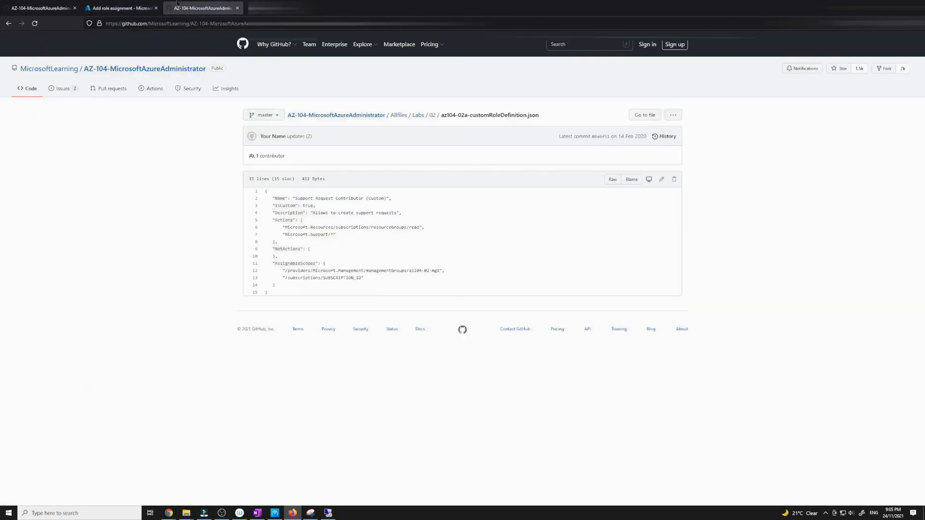
click(68, 3)
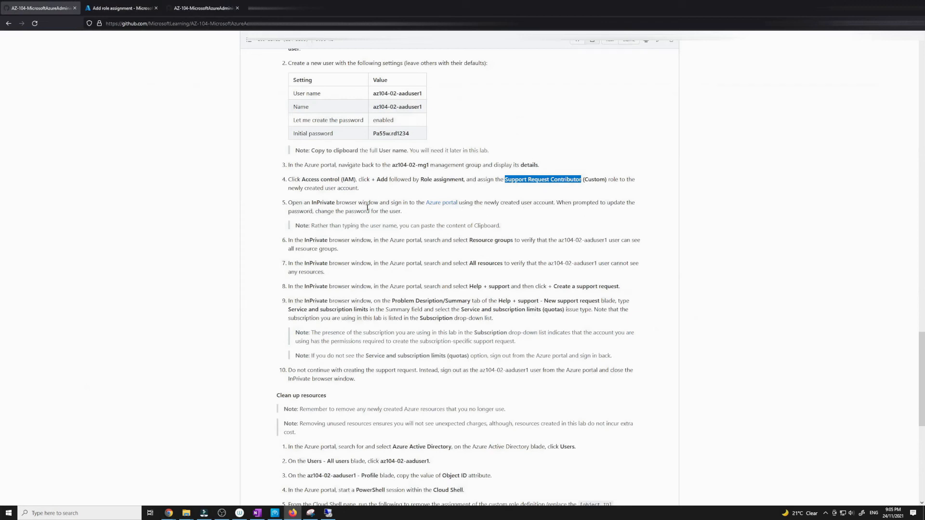
click(121, 8)
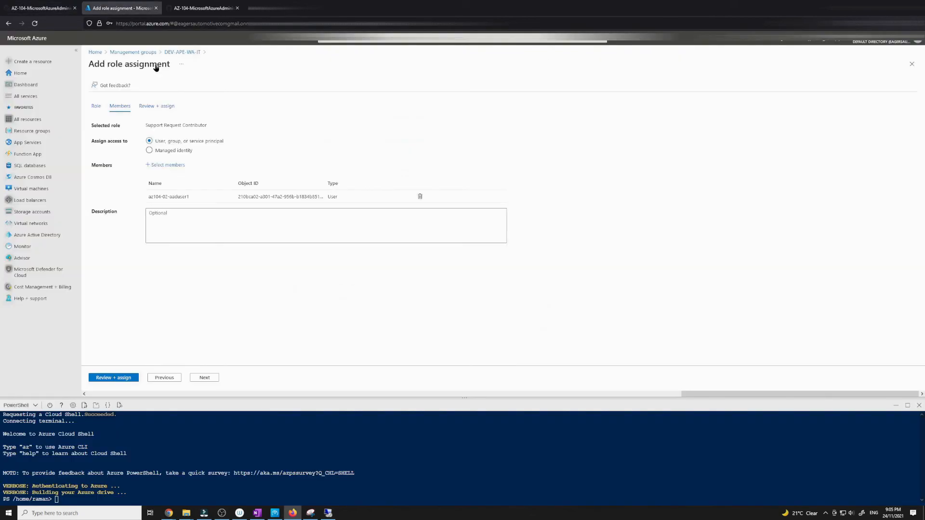
click(206, 379)
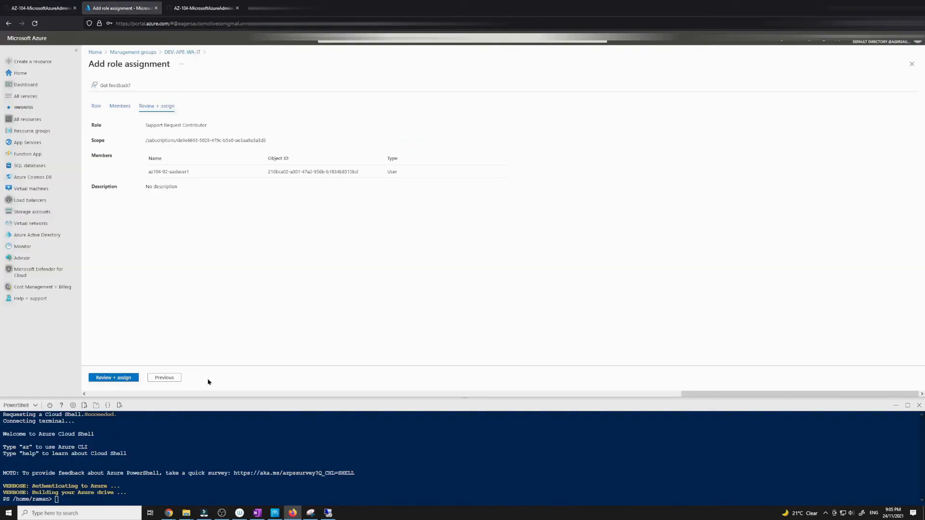
click(124, 378)
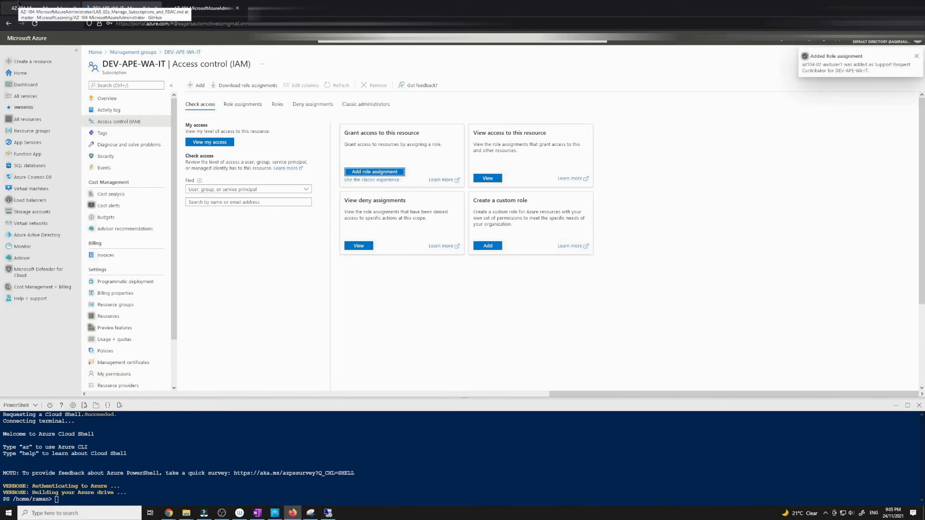
click(795, 42)
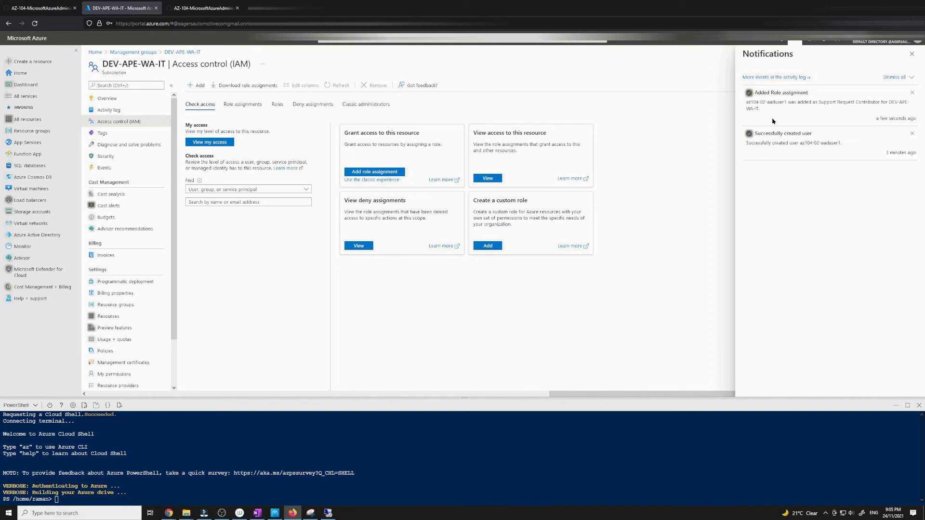
- Read Task 3 step 5 in the lab instructions and open a new private browser window
click(60, 3)
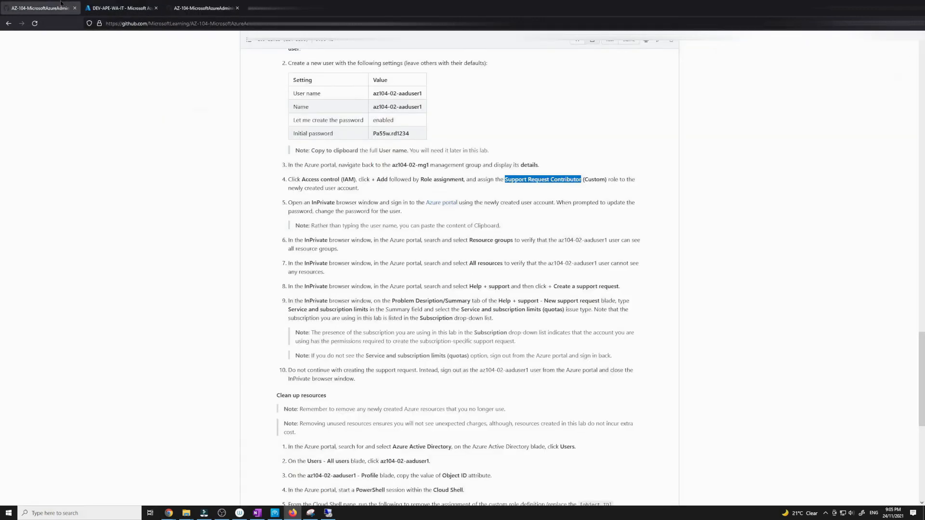
scroll(260, 141, down, 3)
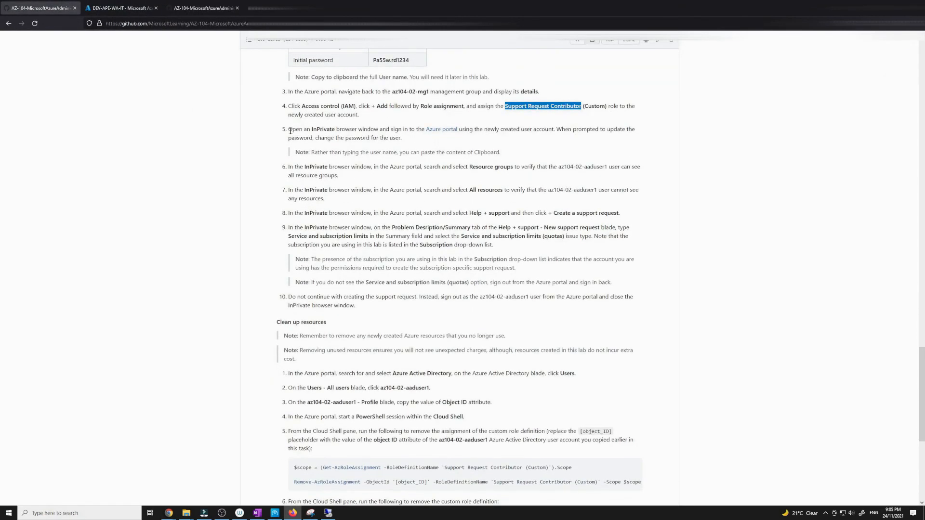
click(913, 23)
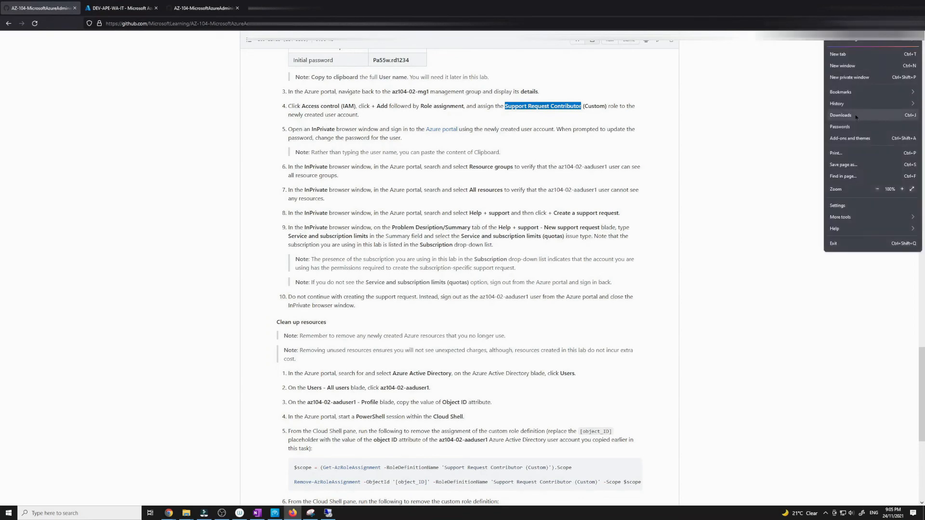
click(852, 79)
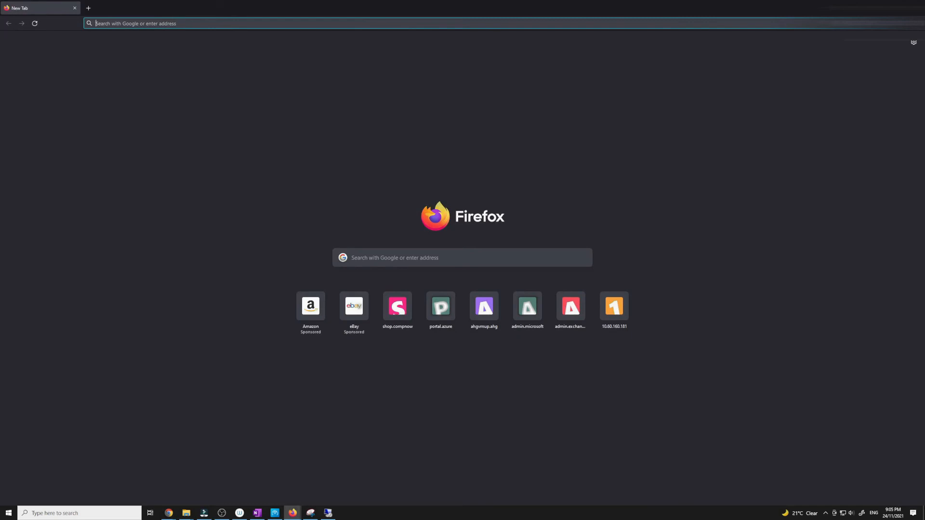
- Back in the original portal session, open the az104-02-aaduser1 profile from the Azure Active Directory users and select its user principal name for copying
click(884, 6)
click(113, 8)
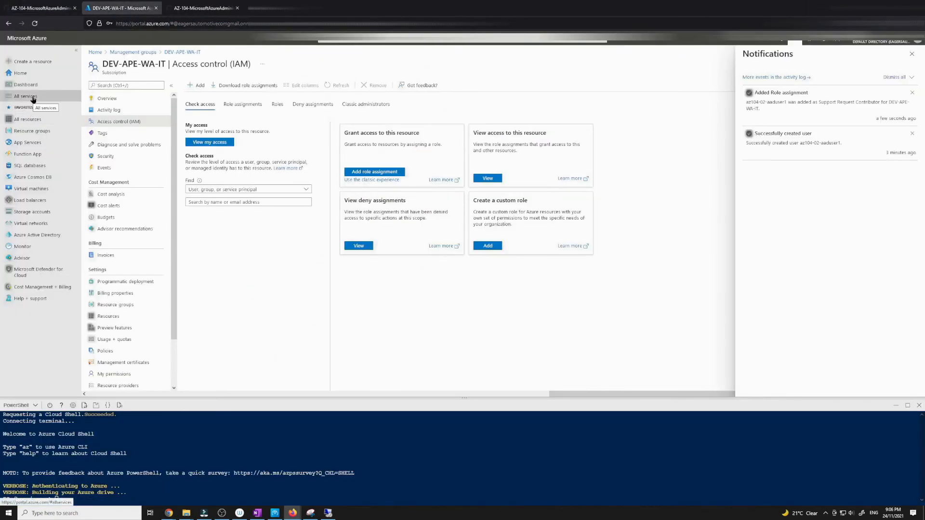
click(20, 73)
click(403, 83)
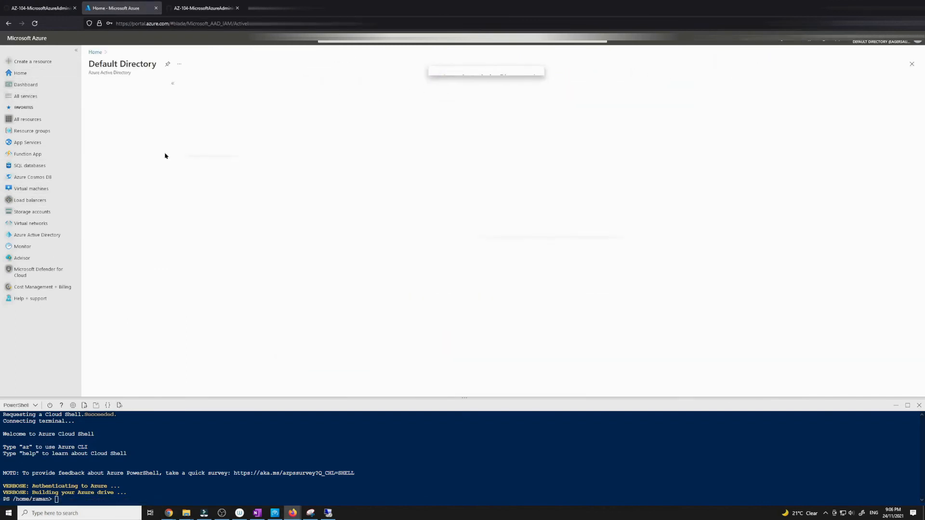
click(107, 145)
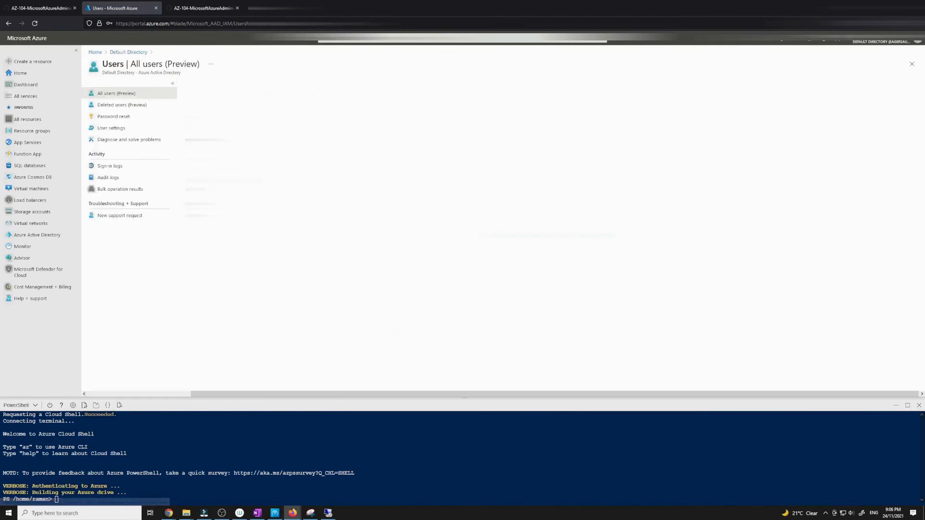
click(217, 151)
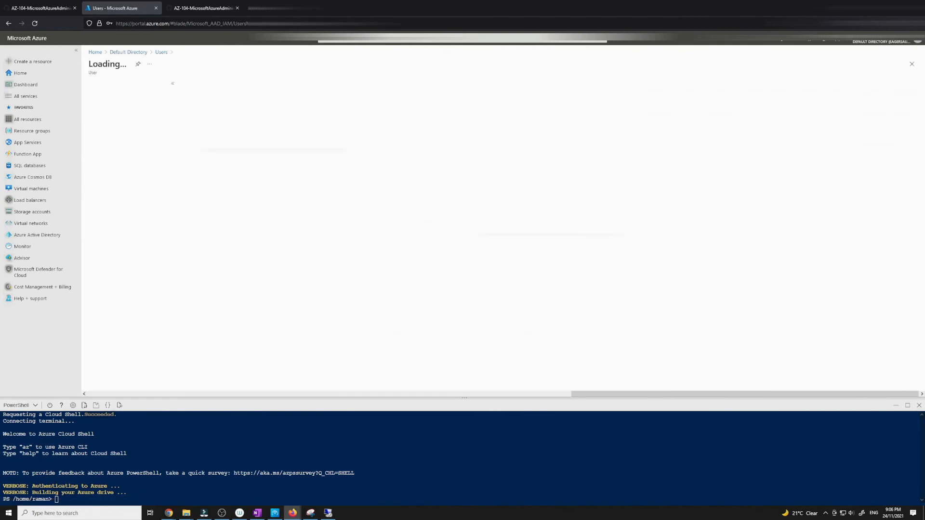
drag(336, 113, 184, 115)
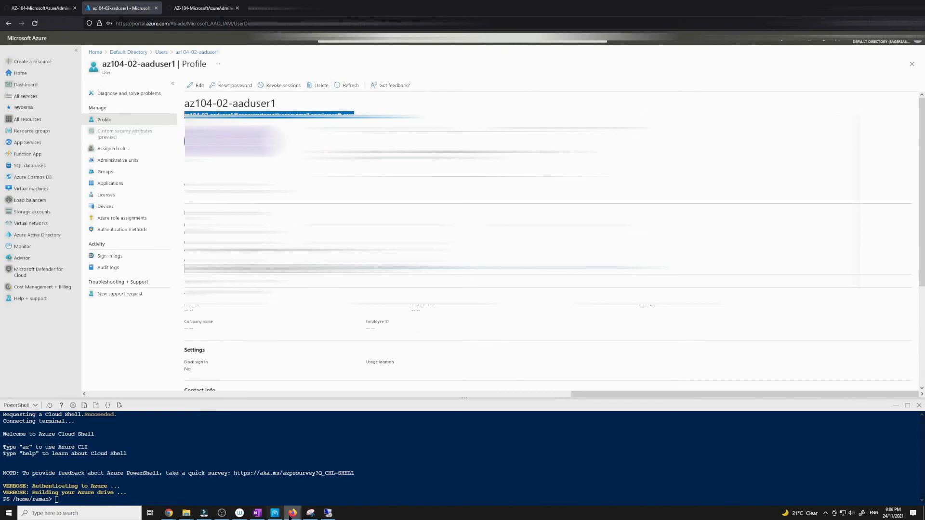
- In the private window, search the web for "azure portal" and start signing in from the Microsoft Azure portal page
mouse_move(293, 513)
click(344, 495)
click(166, 24)
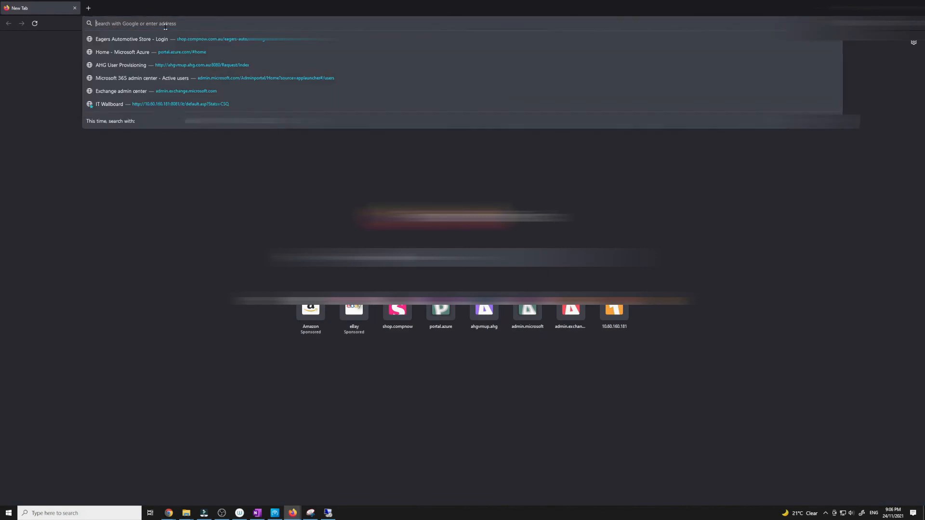
text(azure portal)
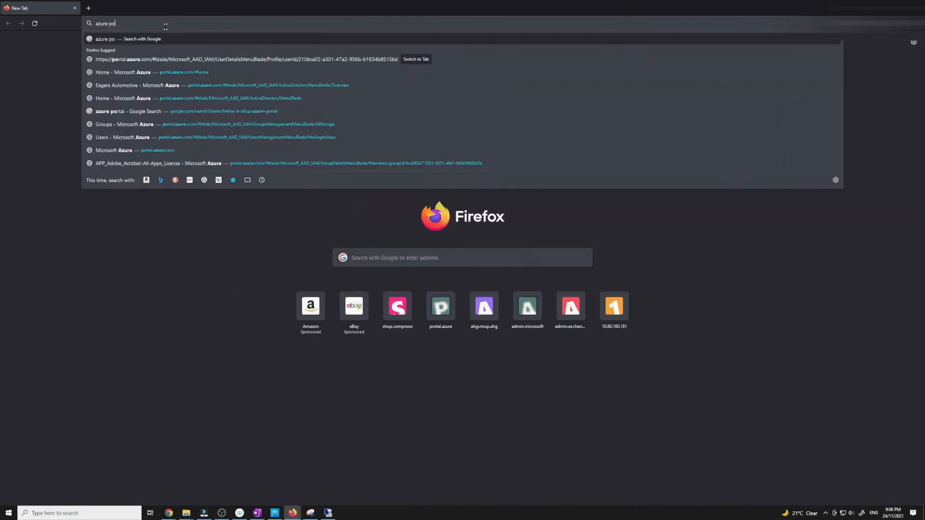
key(Return)
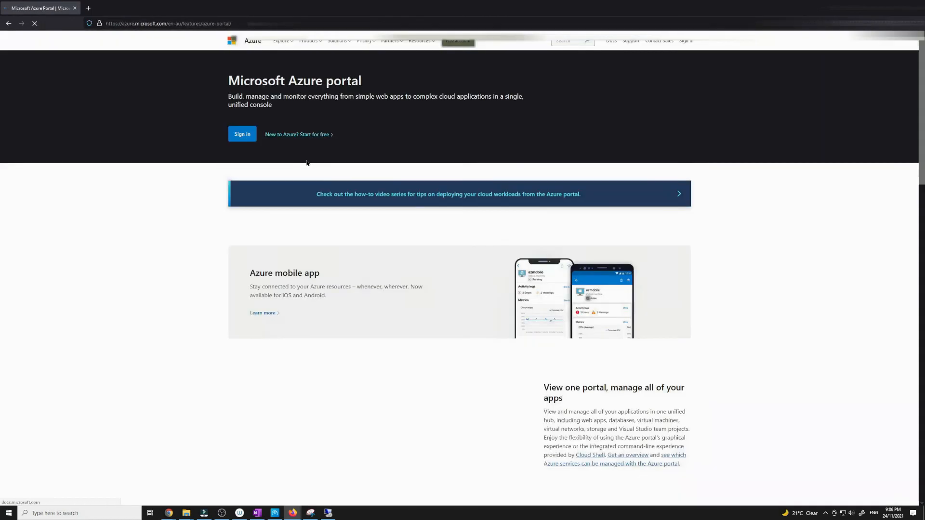
click(243, 135)
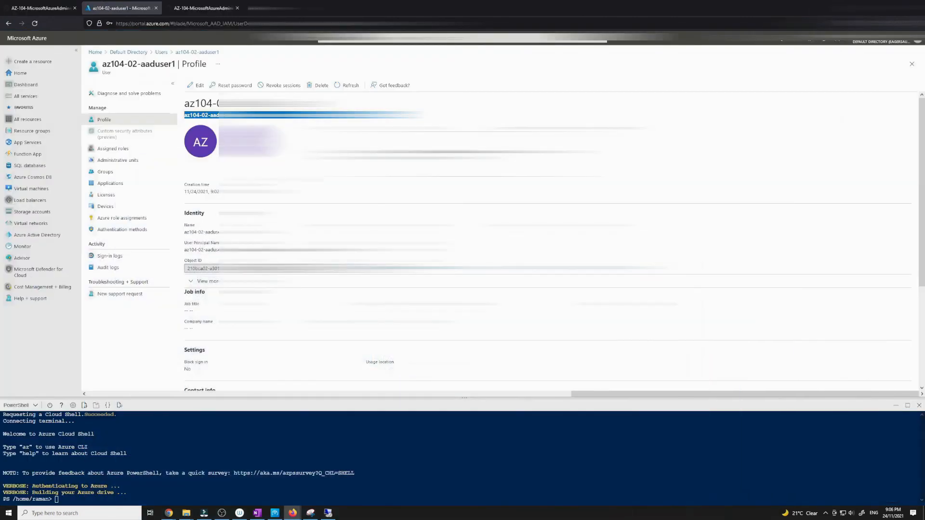
- Copy the initial password from the lab instructions, enter it in the private window's sign-in, and decline updating the saved password
click(41, 8)
scroll(459, 270, up, 2)
drag(373, 170, 416, 171)
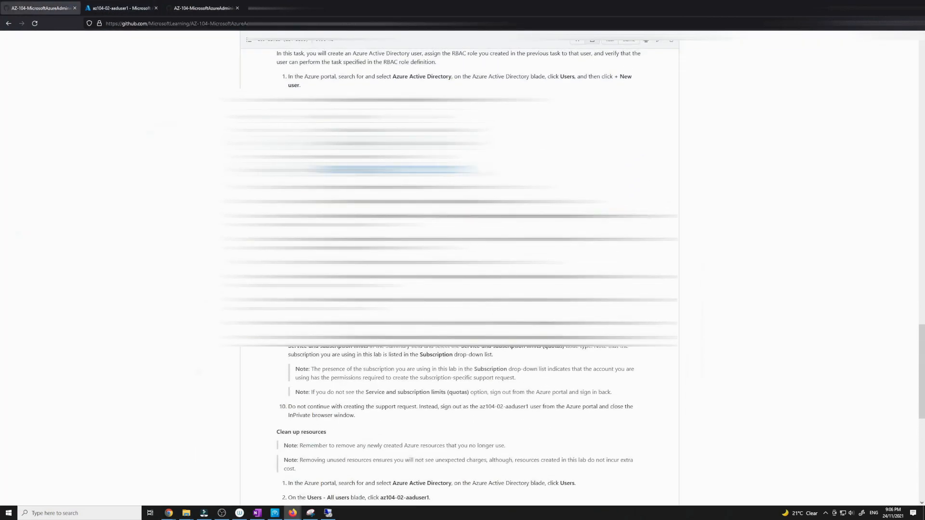
click(299, 514)
click(324, 494)
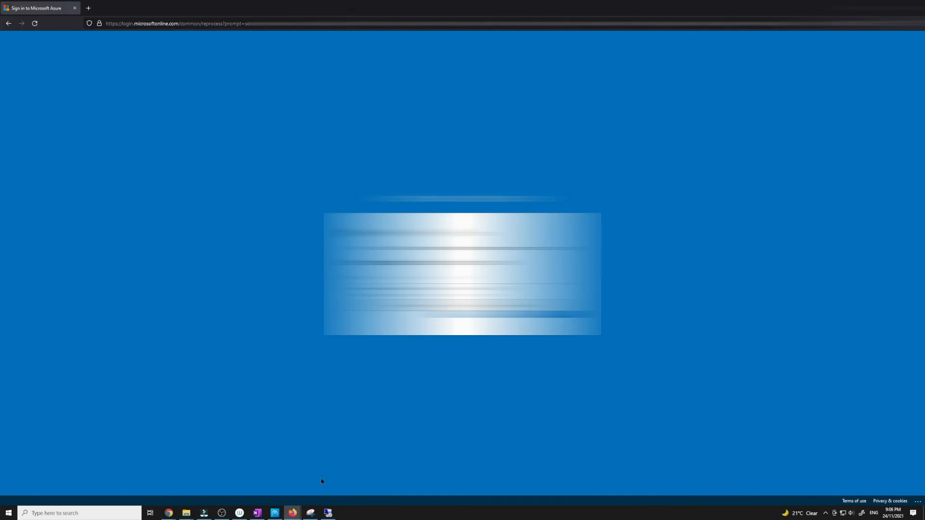
key(ctrl+v)
key(Return)
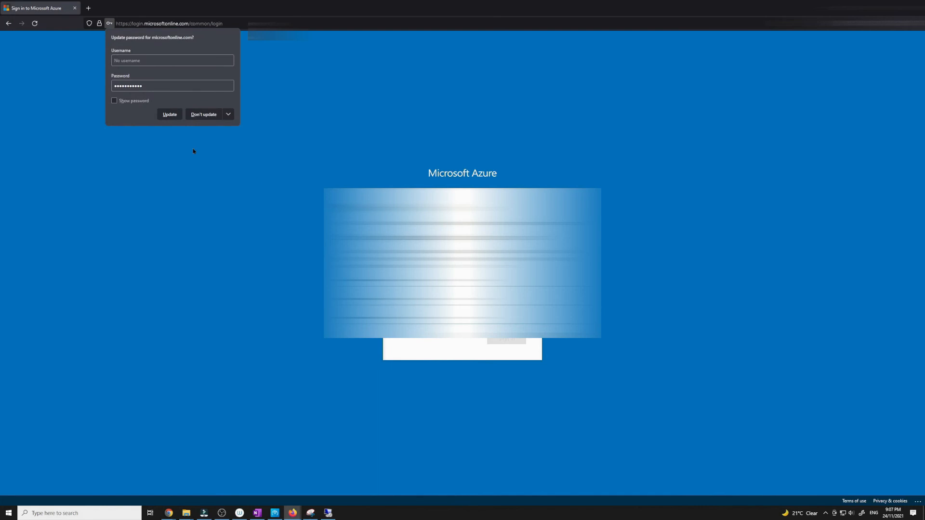
click(202, 115)
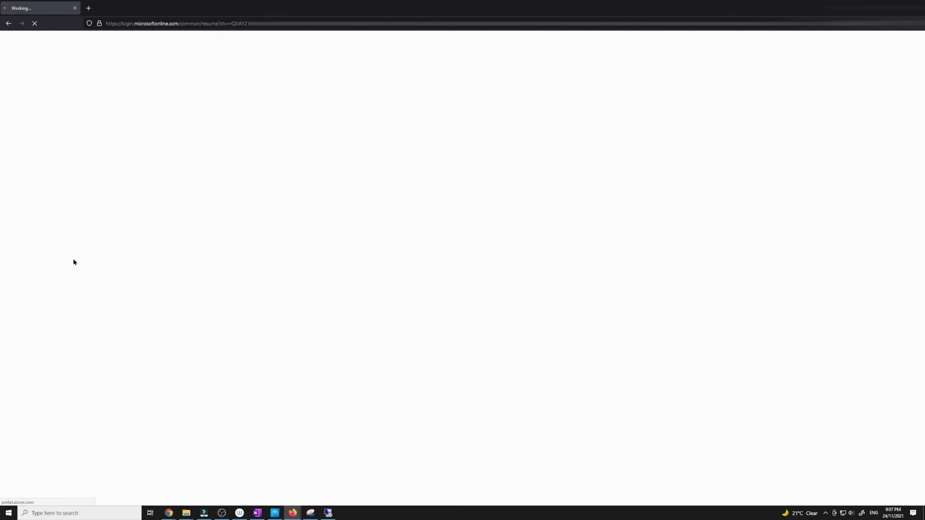
- Read Task 3 steps 6 and 7 in the lab instructions on verifying the new user's access to resource groups and resources
mouse_move(292, 511)
click(256, 487)
scroll(282, 264, down, 2)
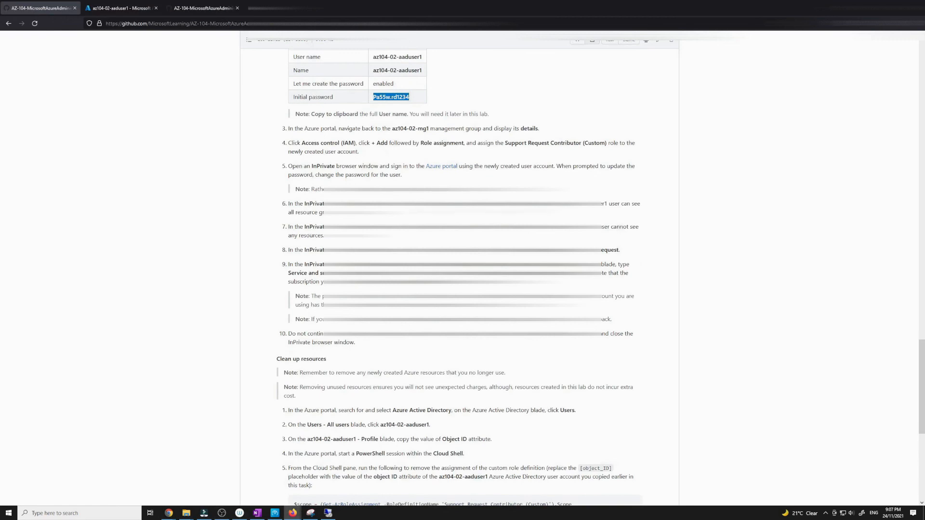
drag(470, 204, 514, 207)
click(488, 222)
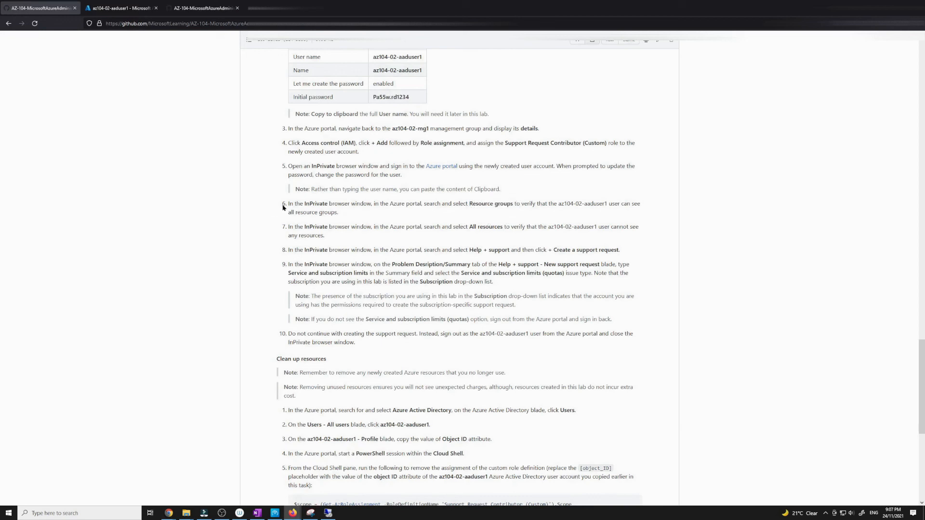
drag(325, 236, 289, 202)
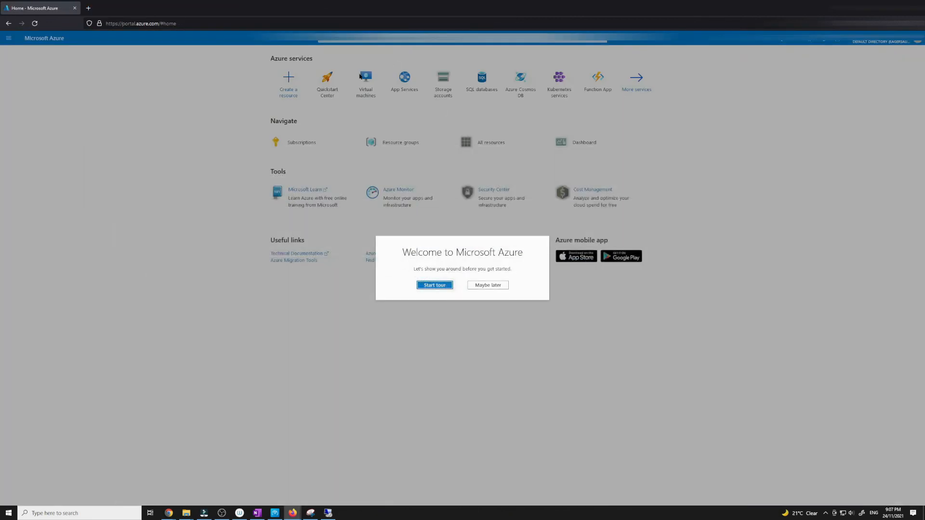
- Skip the welcome tour, search for "resource", review the Resource groups the new user can see, and return to the portal home
click(485, 285)
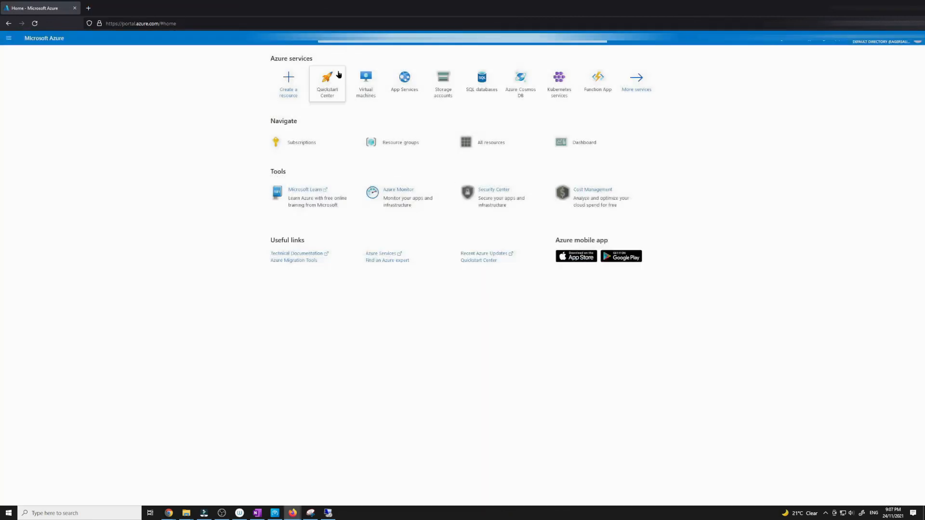
click(355, 42)
text(resource)
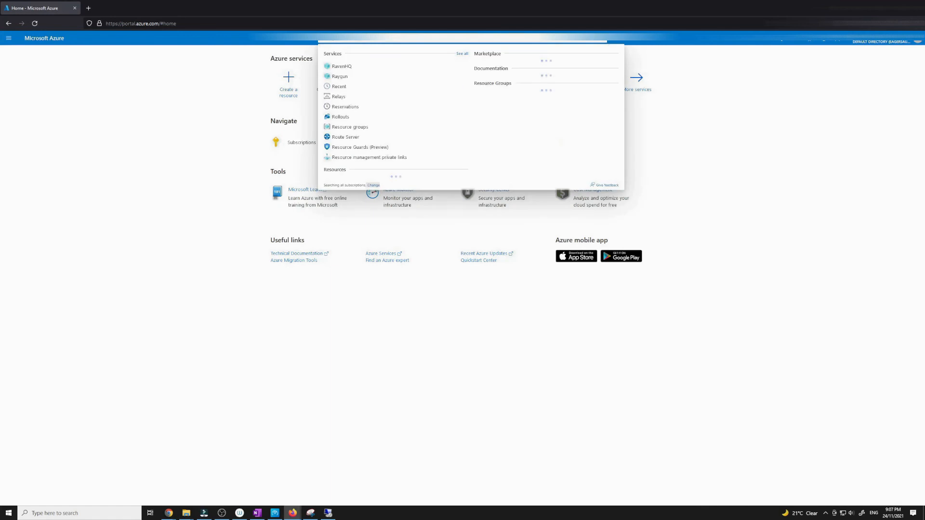
click(356, 66)
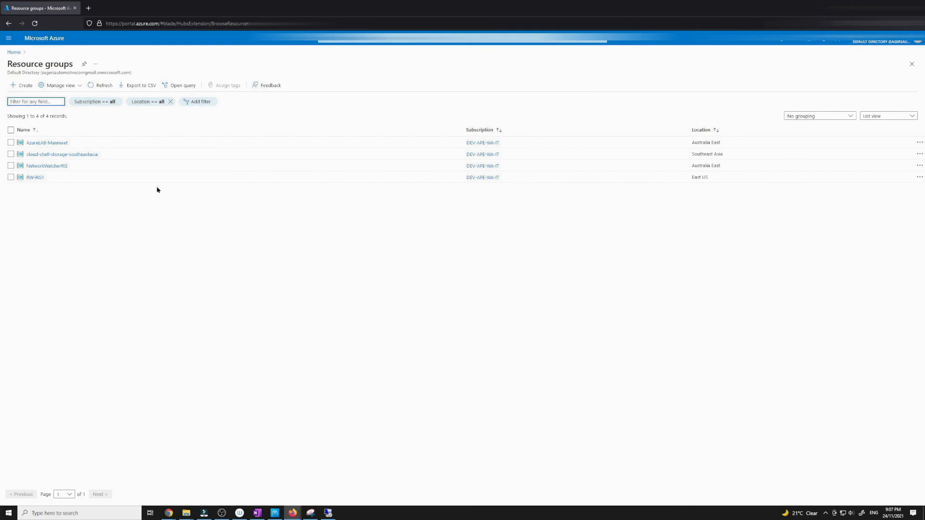
click(14, 52)
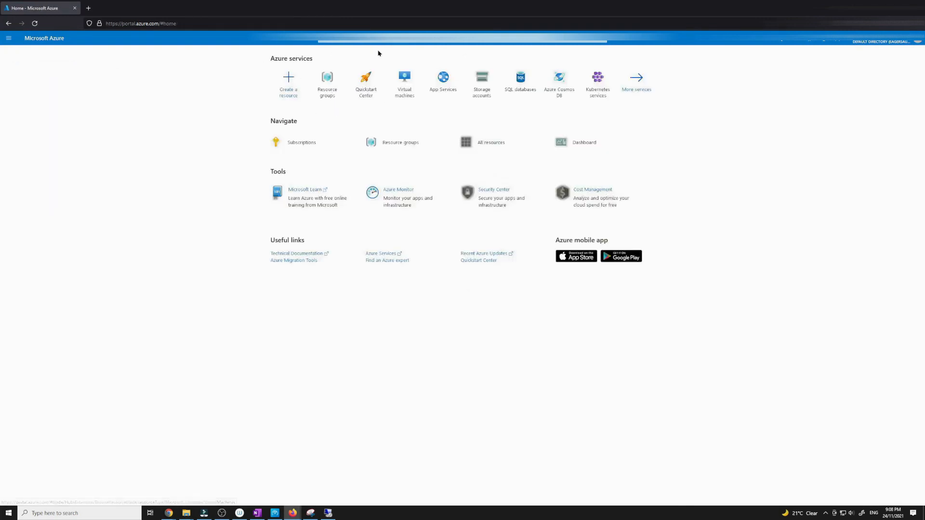
- Search the portal for "res" and open All resources to check which resources the new user can see
click(359, 42)
text(res)
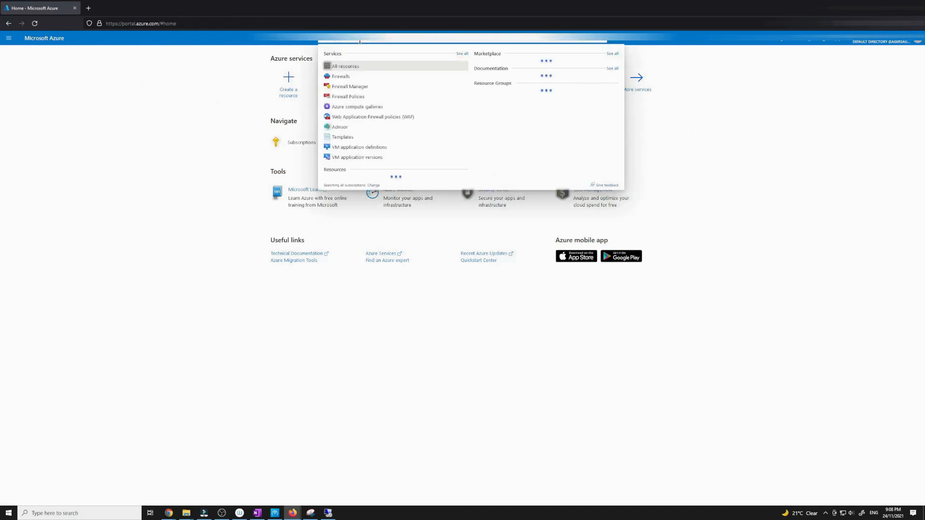
click(342, 66)
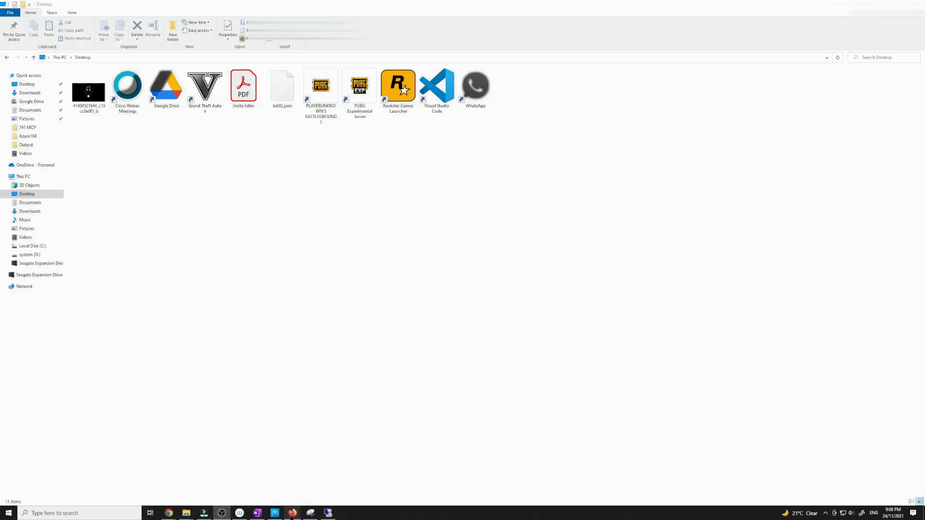
- Read Task 3 step 8 in the lab instructions on Help + support and creating a support request
click(277, 502)
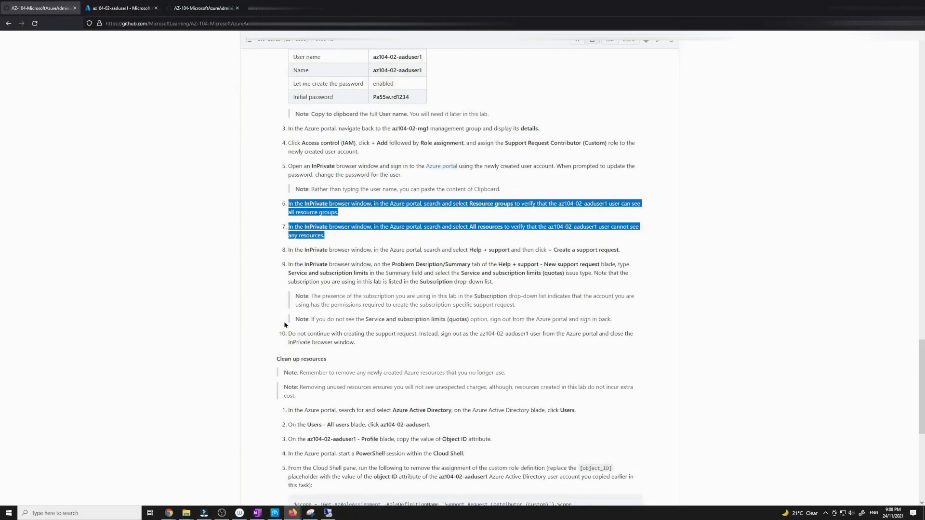
click(260, 269)
scroll(273, 265, down, 1)
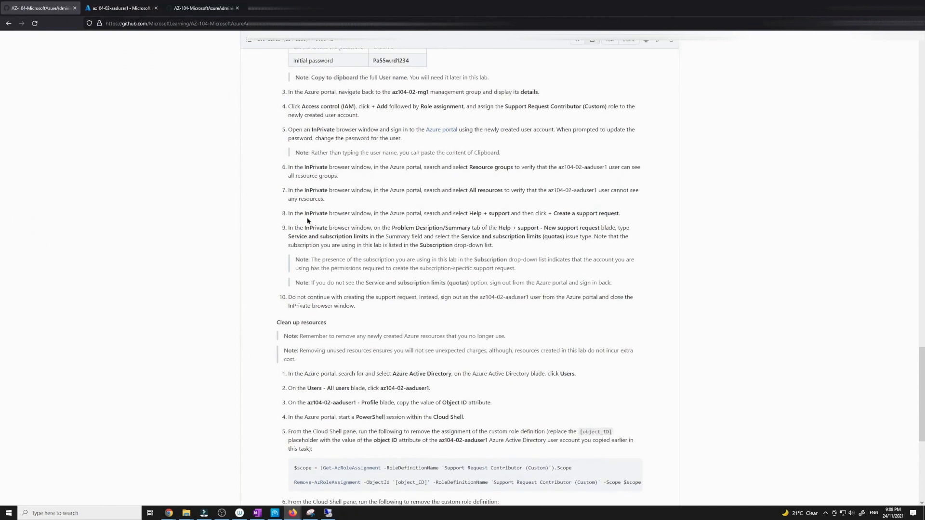
scroll(308, 220, down, 2)
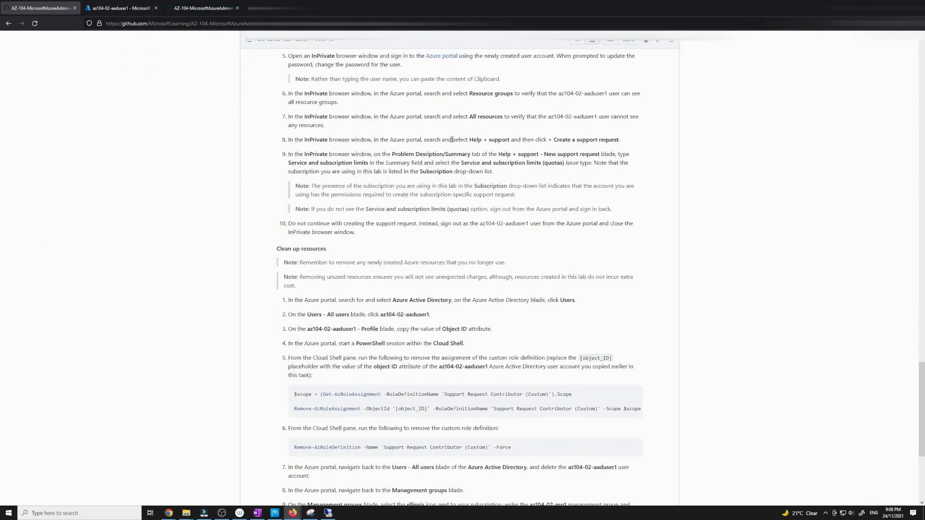
drag(468, 140, 620, 149)
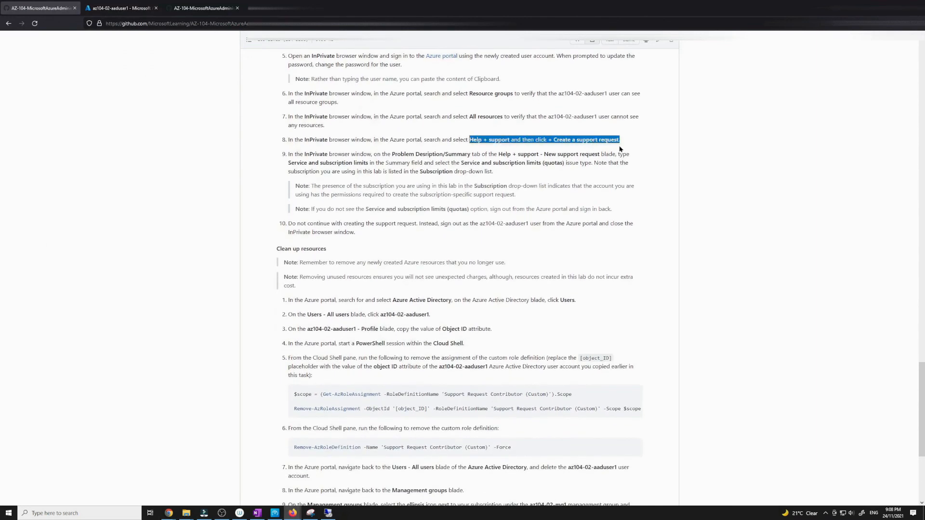
- Return to the private window's portal and open the Help + support page
click(293, 513)
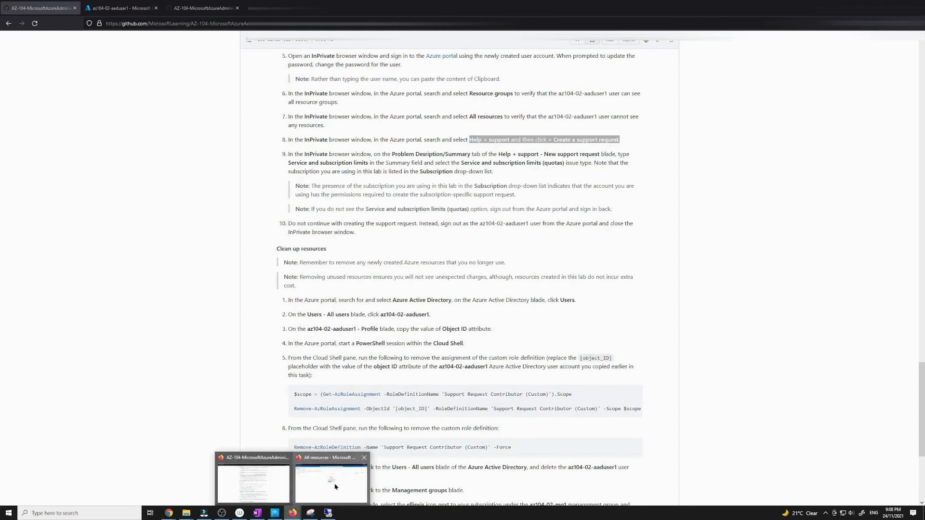
click(335, 487)
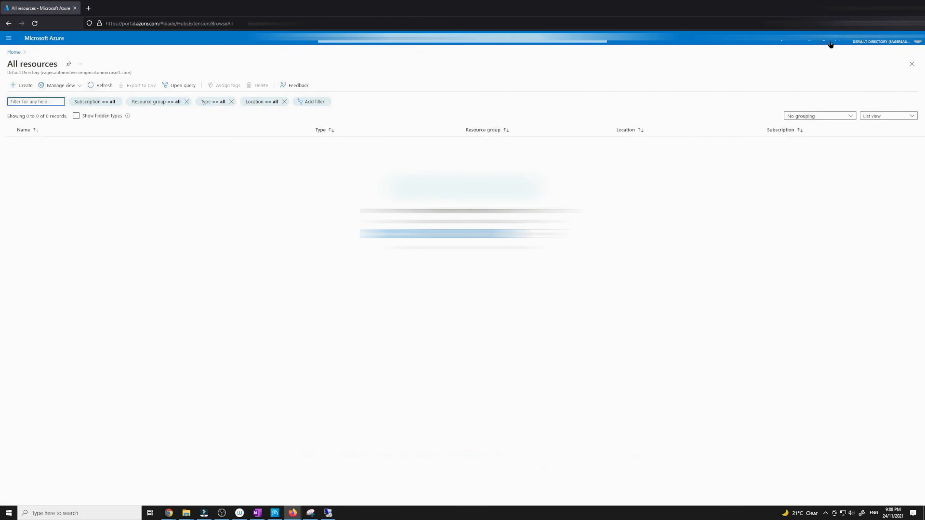
click(812, 43)
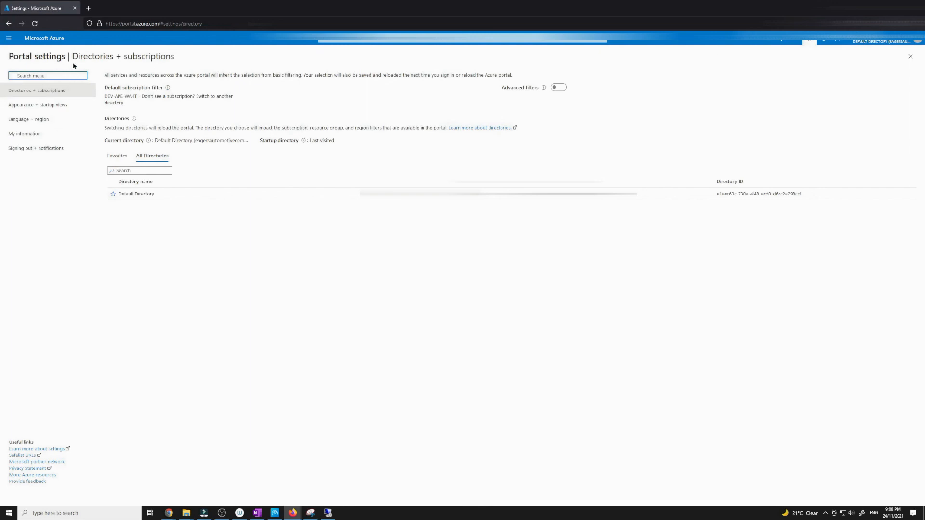
click(34, 41)
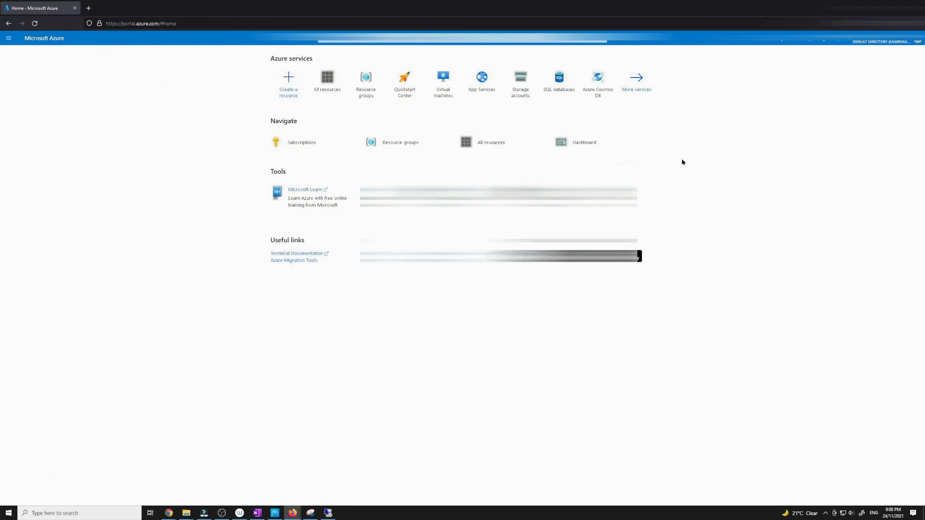
click(823, 41)
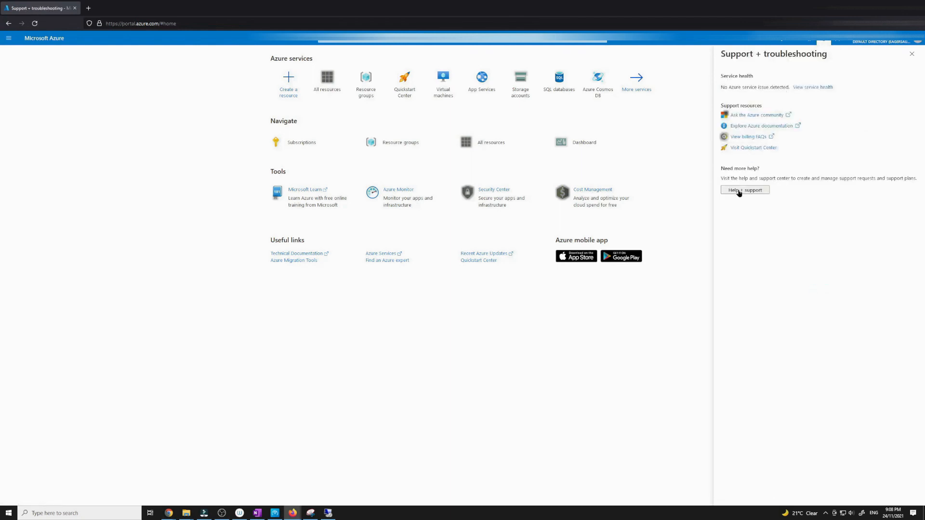
click(739, 192)
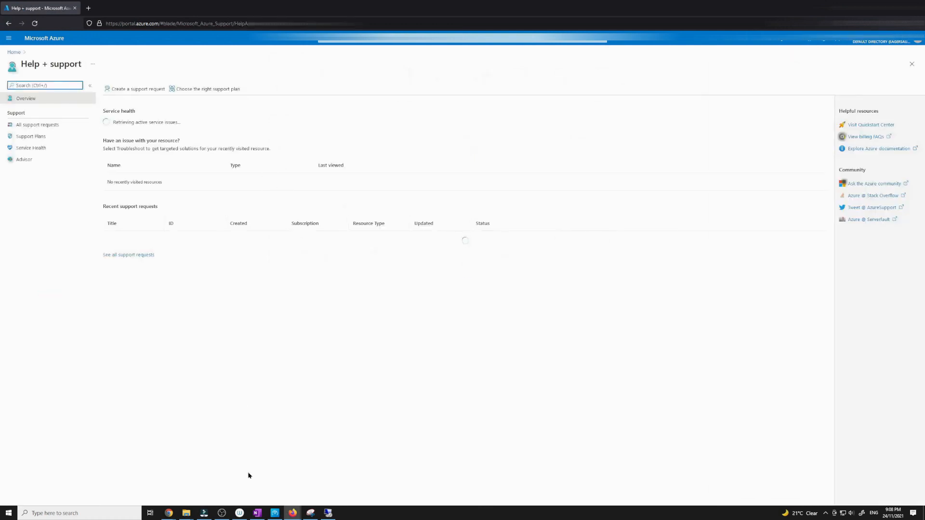
- Read Task 3 step 9 in the lab instructions on filling in the support request's problem description
mouse_move(292, 512)
click(264, 483)
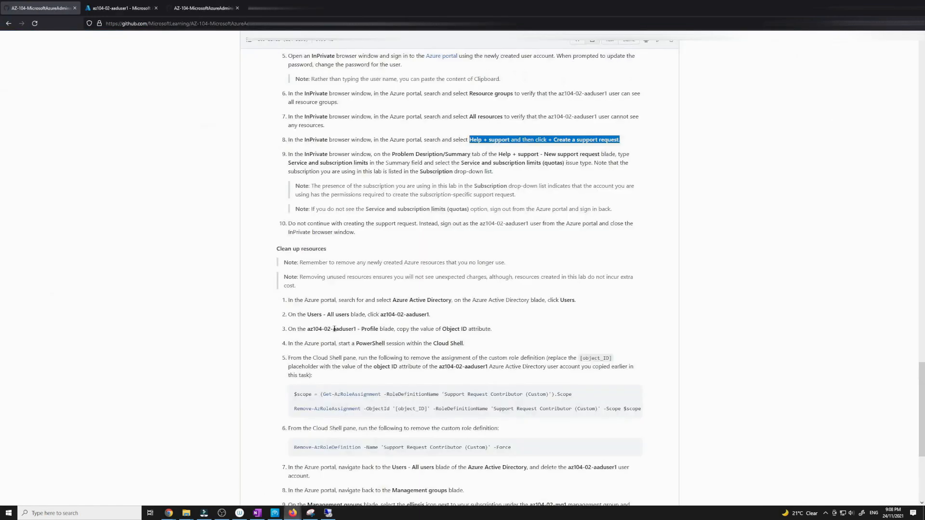
click(551, 150)
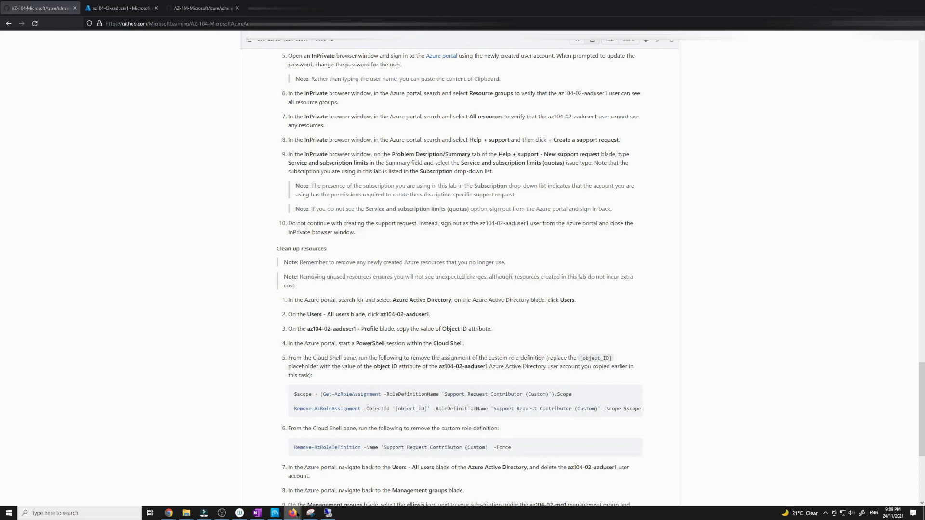
- In the private window, start a support request with issue type Service and subscription limits (quotas) and subscription DEV-APE-WA-IT
click(337, 490)
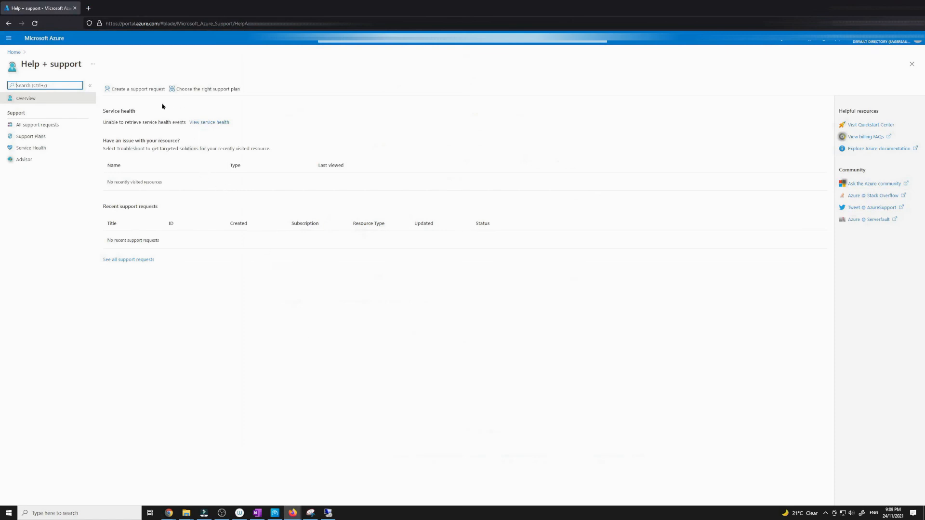
click(123, 92)
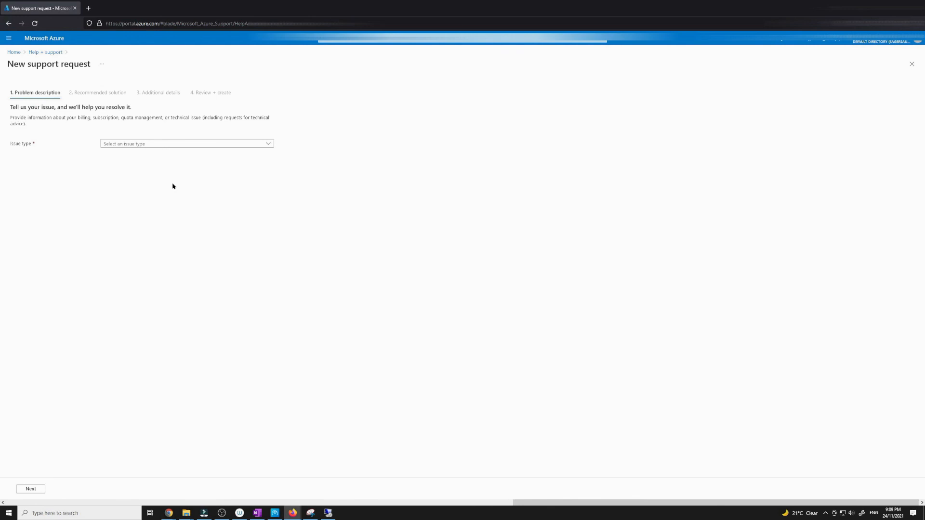
click(147, 145)
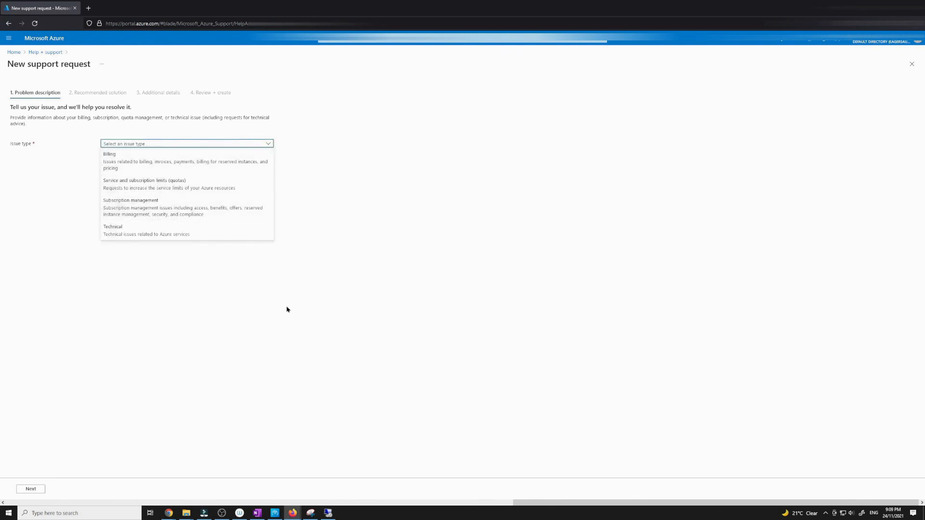
click(159, 184)
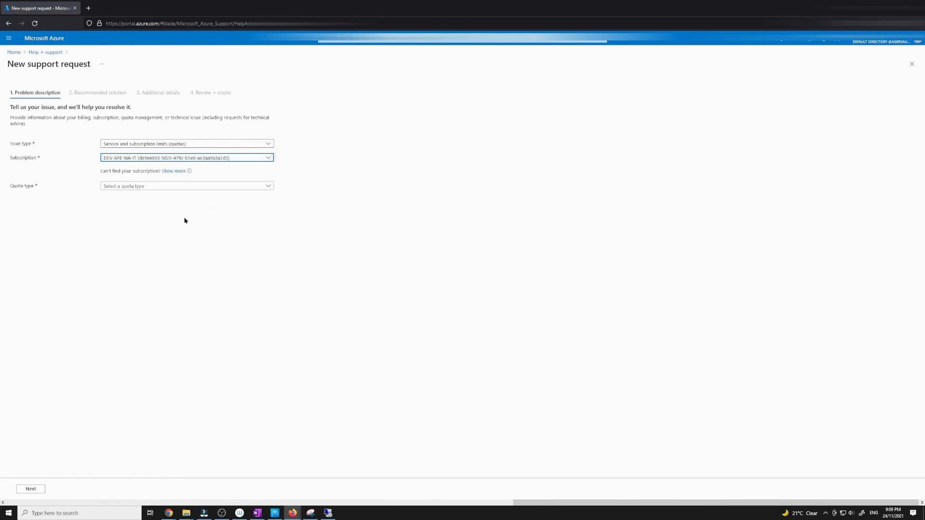
click(145, 160)
click(193, 168)
- Read Task 3 step 10 in the lab instructions on leaving the support request unfinished and signing out
mouse_move(292, 512)
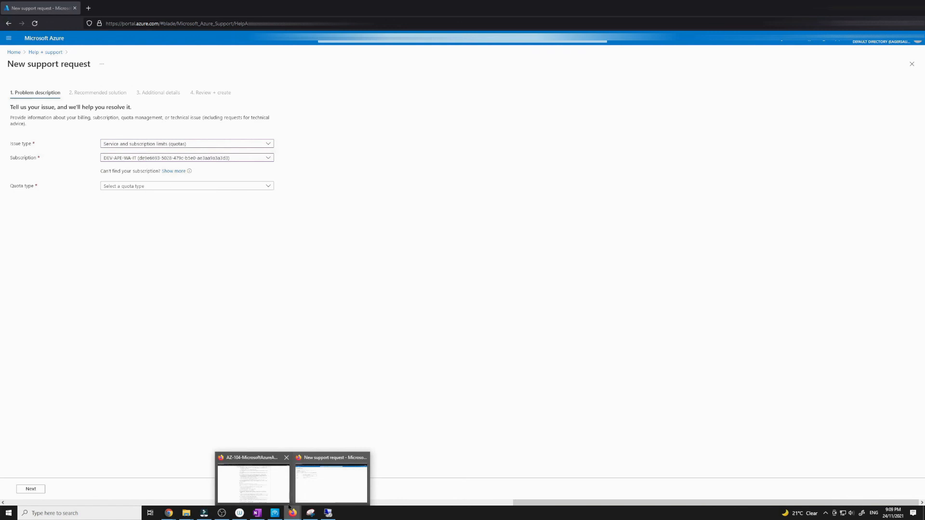
click(271, 497)
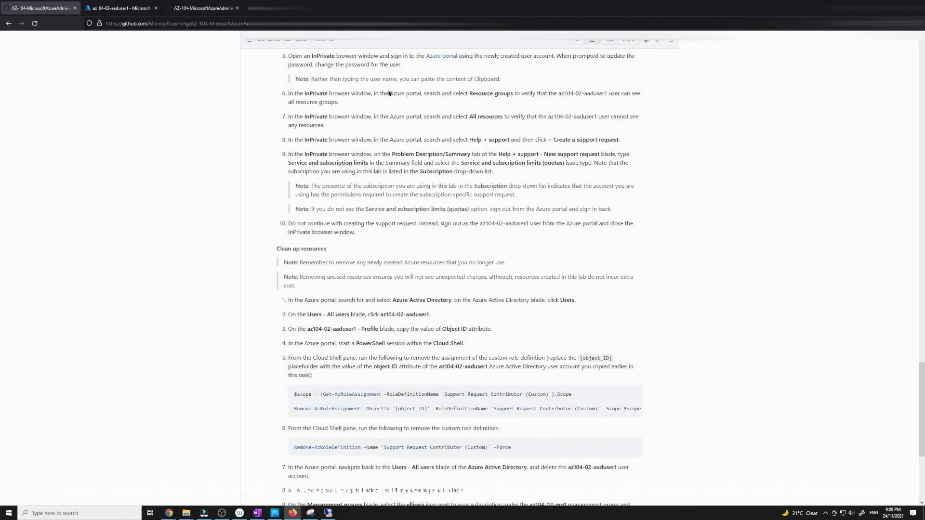
drag(356, 233, 274, 225)
click(385, 238)
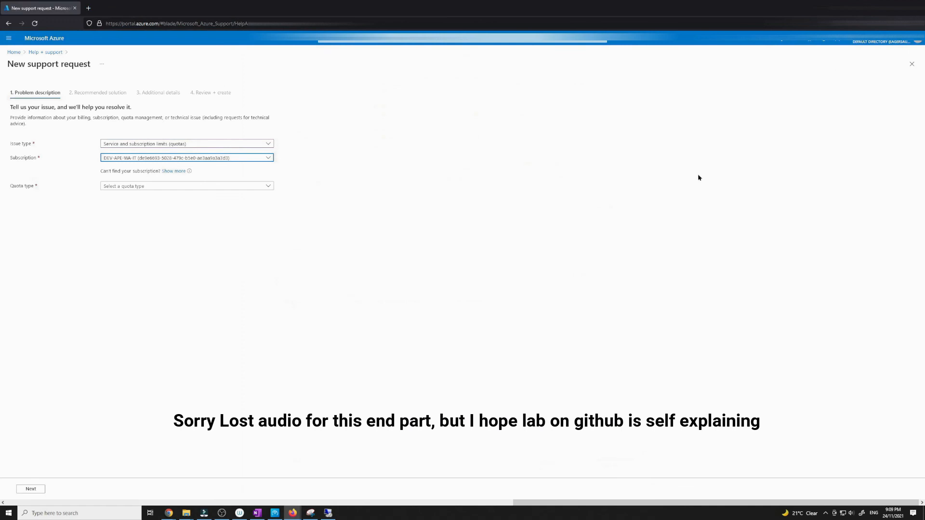
- Abandon the support request in the private window and sign az104-02-aaduser1 out of the Azure portal
click(871, 44)
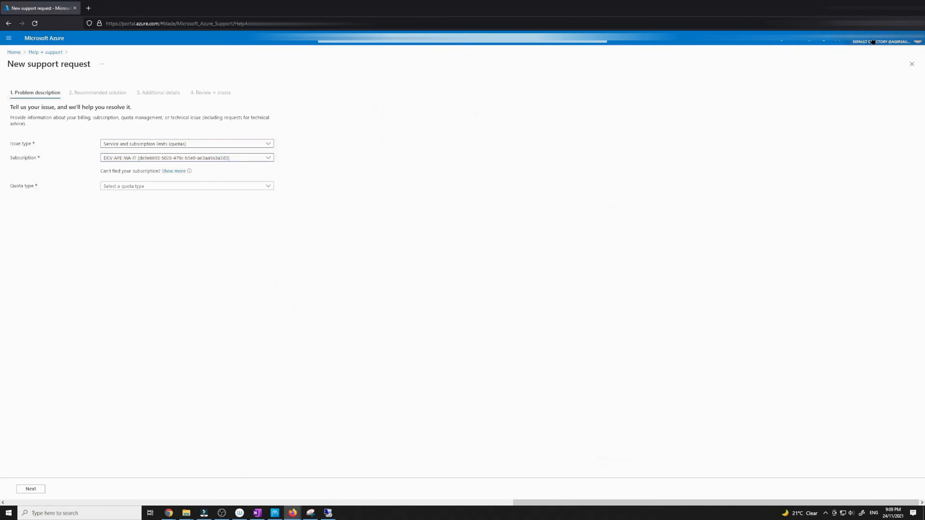
click(872, 44)
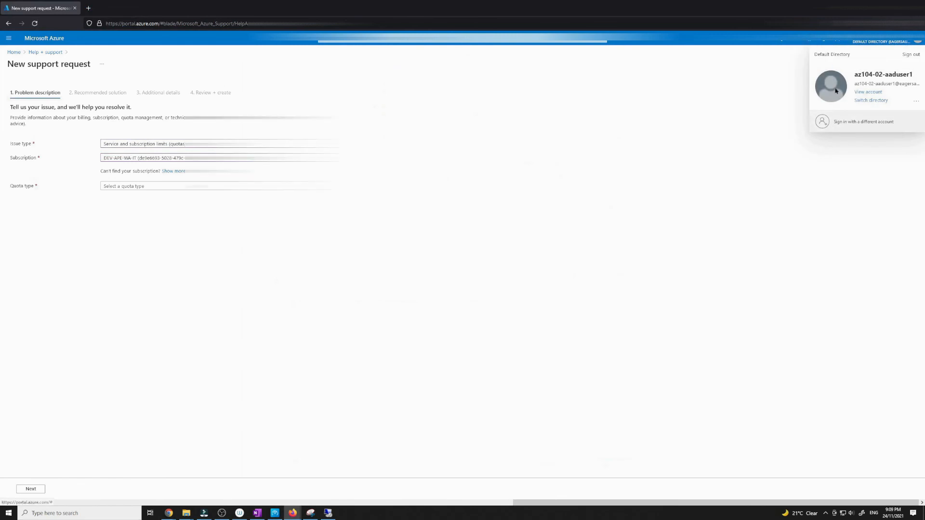
click(911, 54)
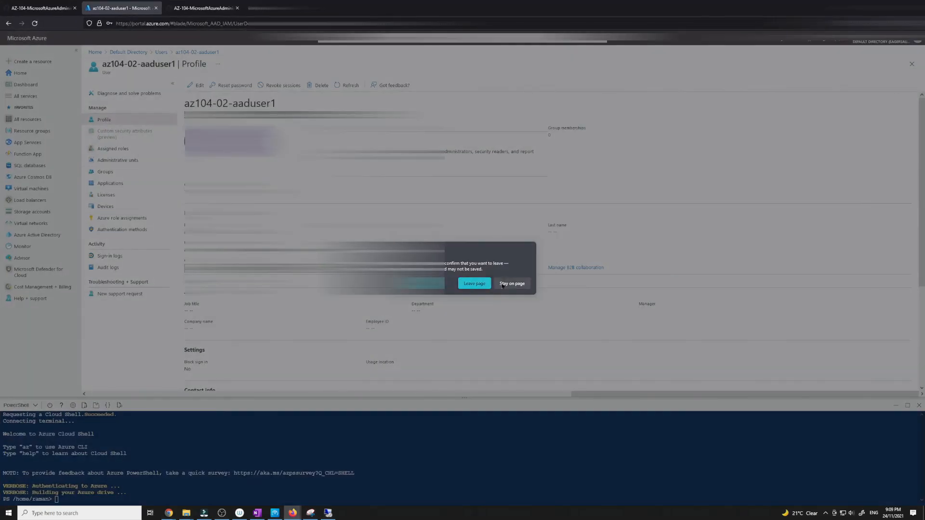
- In the main window, leave the az104-02-aaduser1 profile for the portal home and read the lab's Clean up resources section
click(474, 284)
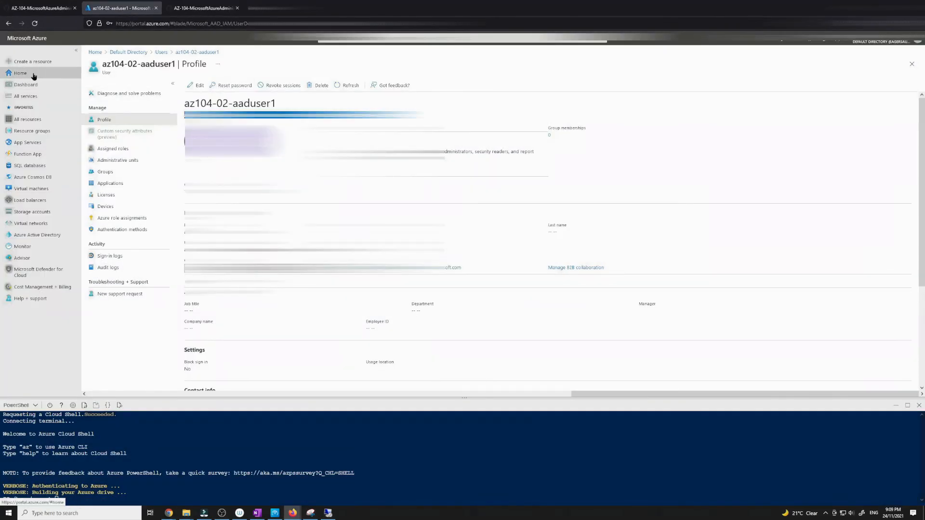
click(36, 73)
click(41, 8)
scroll(211, 225, down, 3)
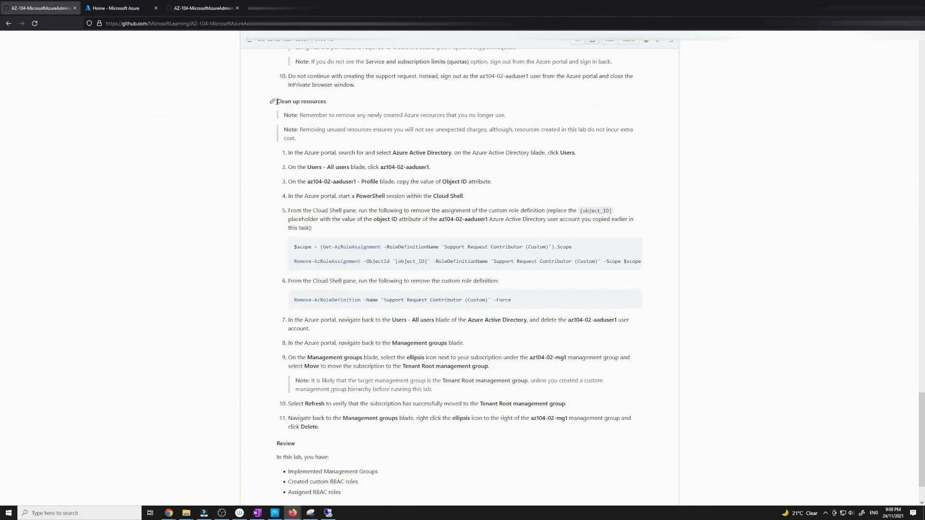
drag(276, 101, 326, 102)
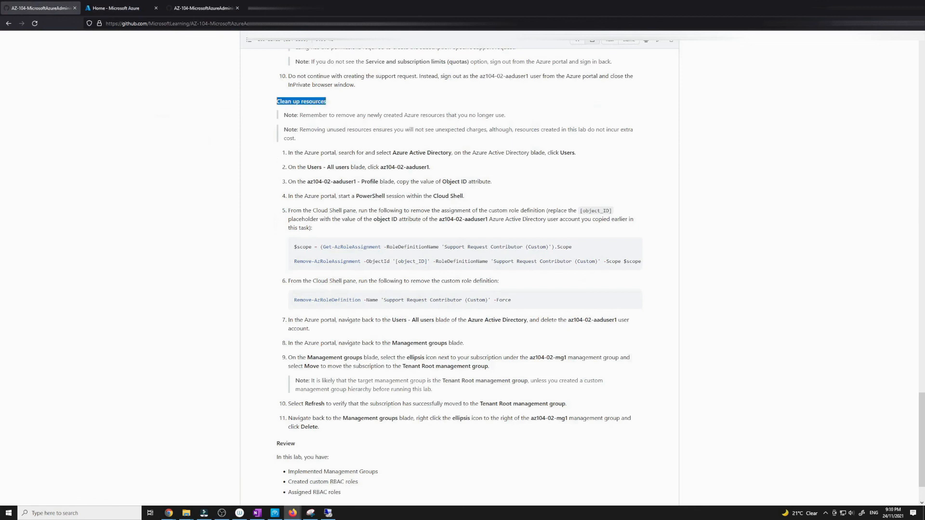